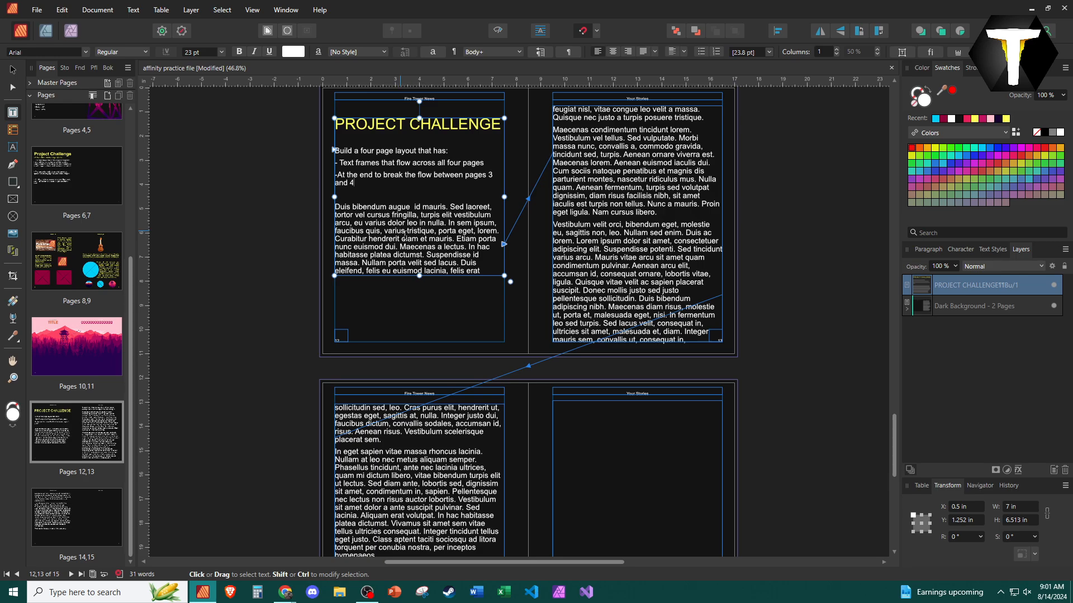
scroll(517, 323, "down", 1)
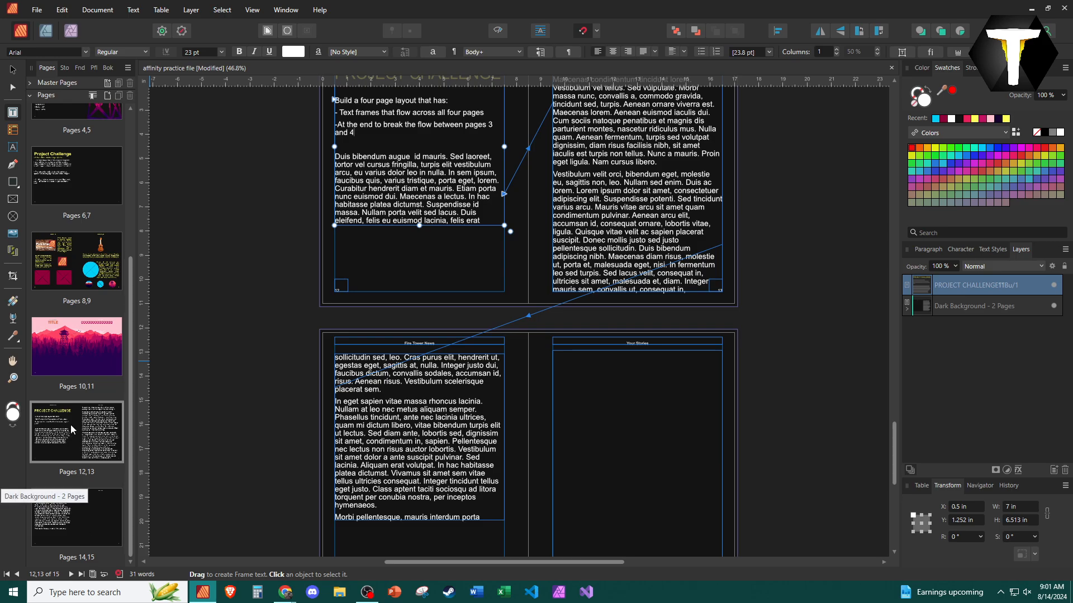
scroll(67, 392, "up", 5)
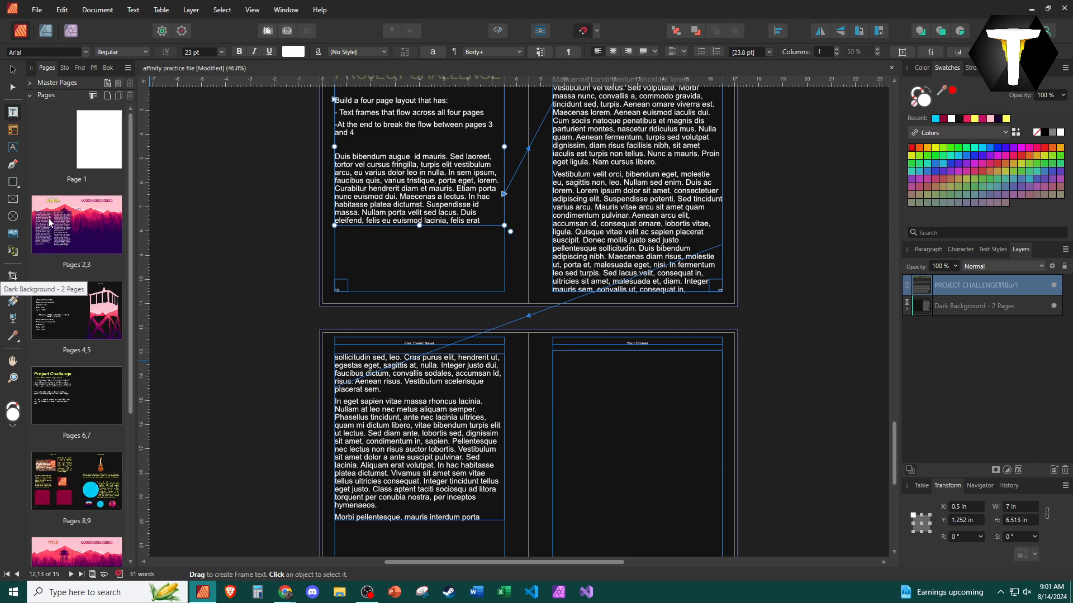
left_click(30, 83)
left_click(30, 84)
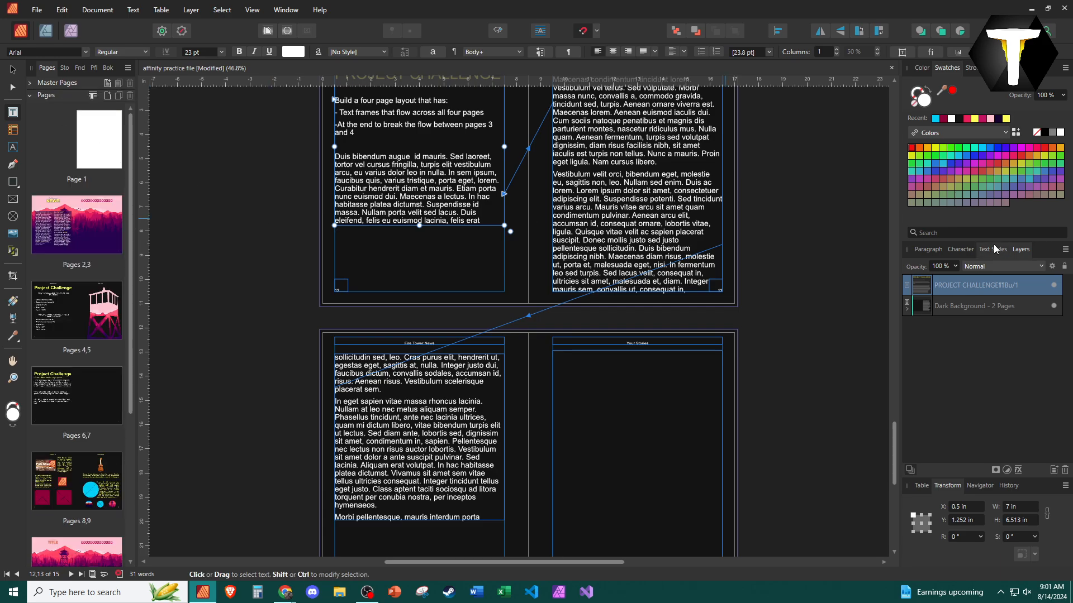
Extend the bottom edge of the PROJECT CHALLENGE text frame so the frame is about 8.73 in high
scroll(513, 330, "up", 3)
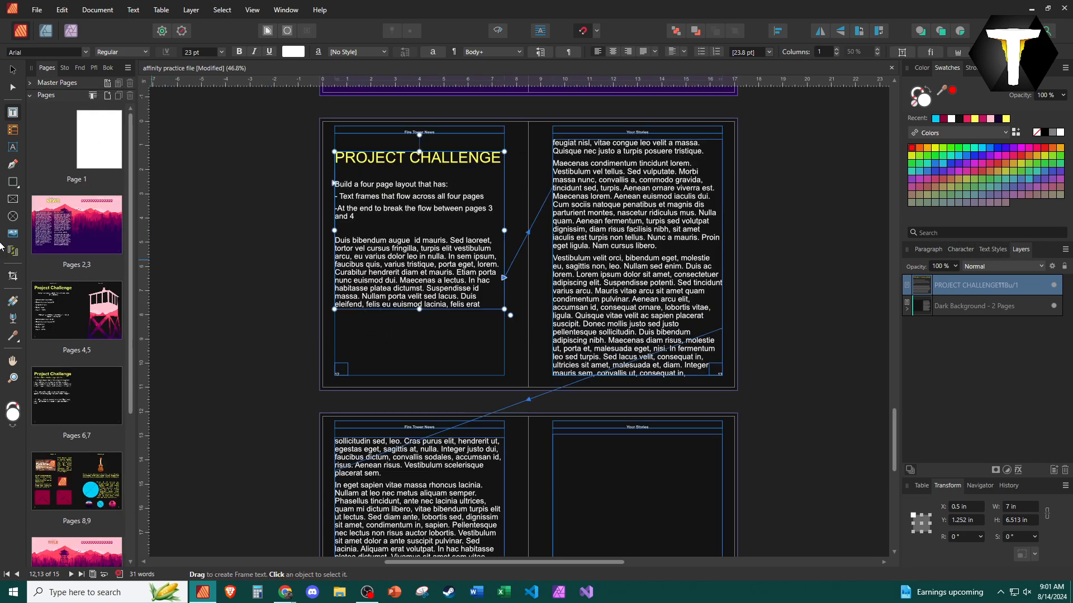
left_click(12, 199)
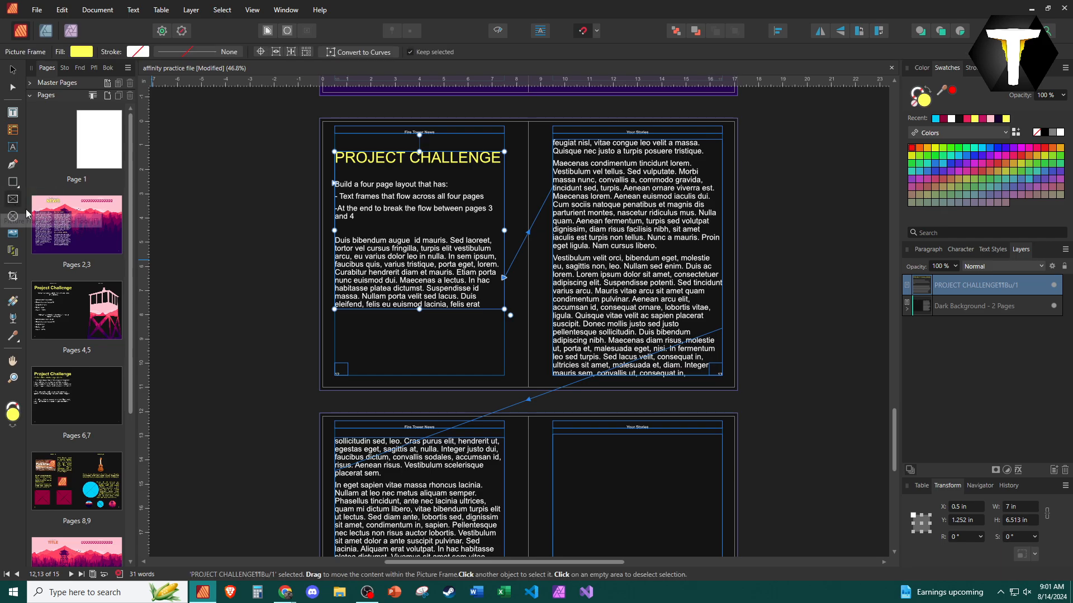
left_click_drag(419, 309, 421, 363)
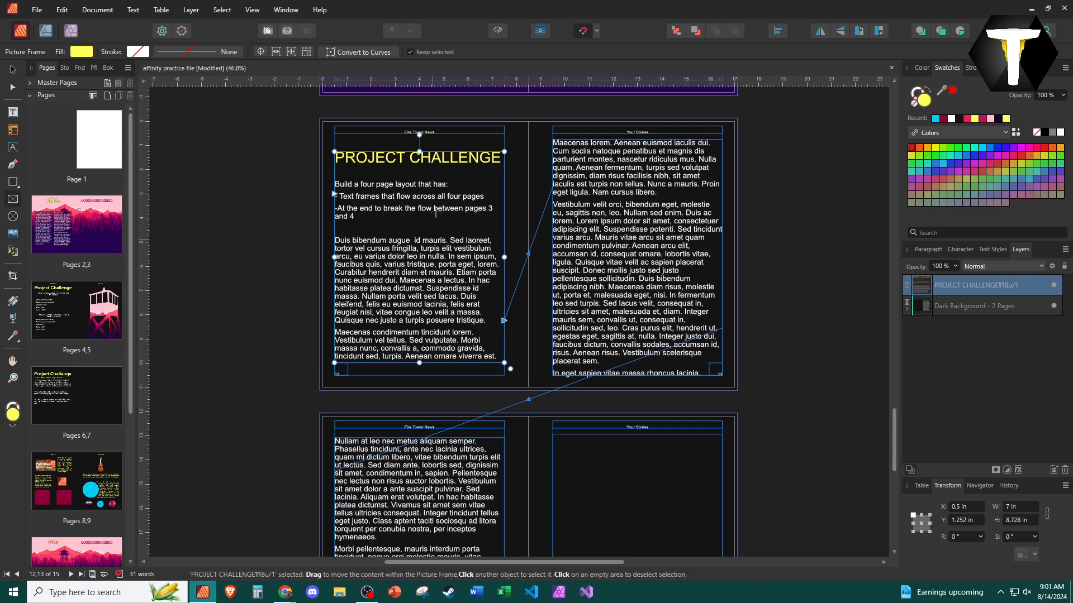
Replace the instructions under the PROJECT CHALLENGE heading with "INSERTING IMAGE FRAMES TO CREATE A MAGAZINE LIKE LAYOUT ACROSS FOUR OR MORE PAGES"
double_click(357, 218)
left_click_drag(357, 218, 319, 185)
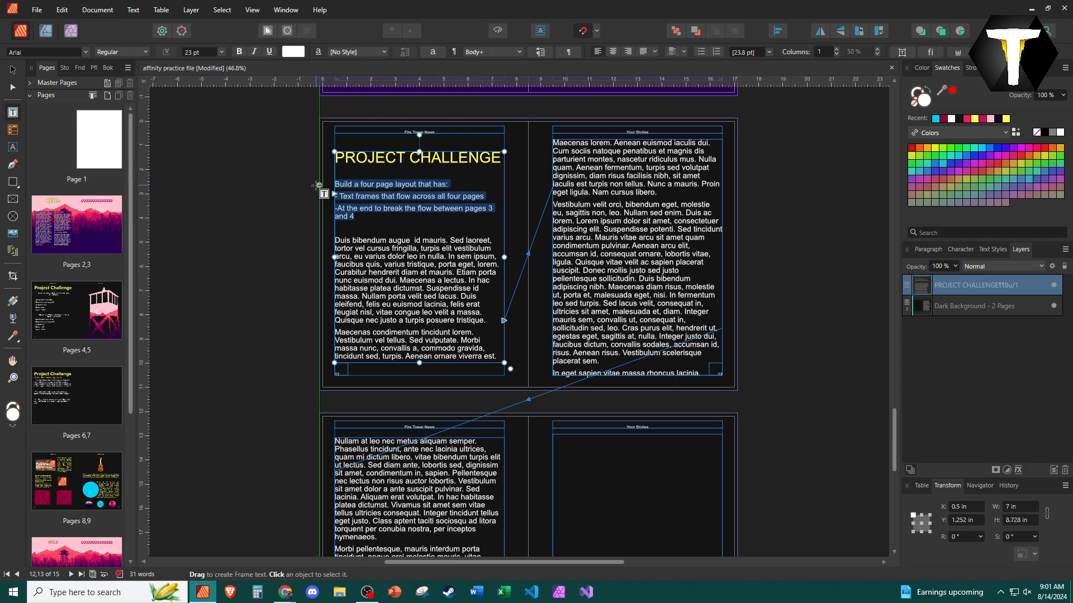
key("BackSpace")
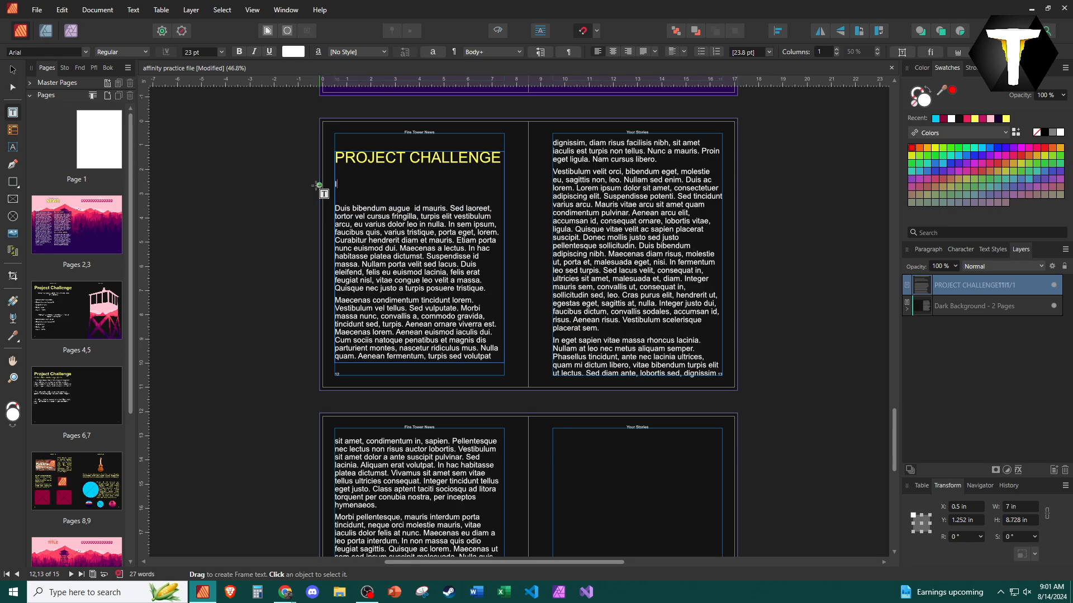
type("INSERTING IMAGE FRAMES TO CREA")
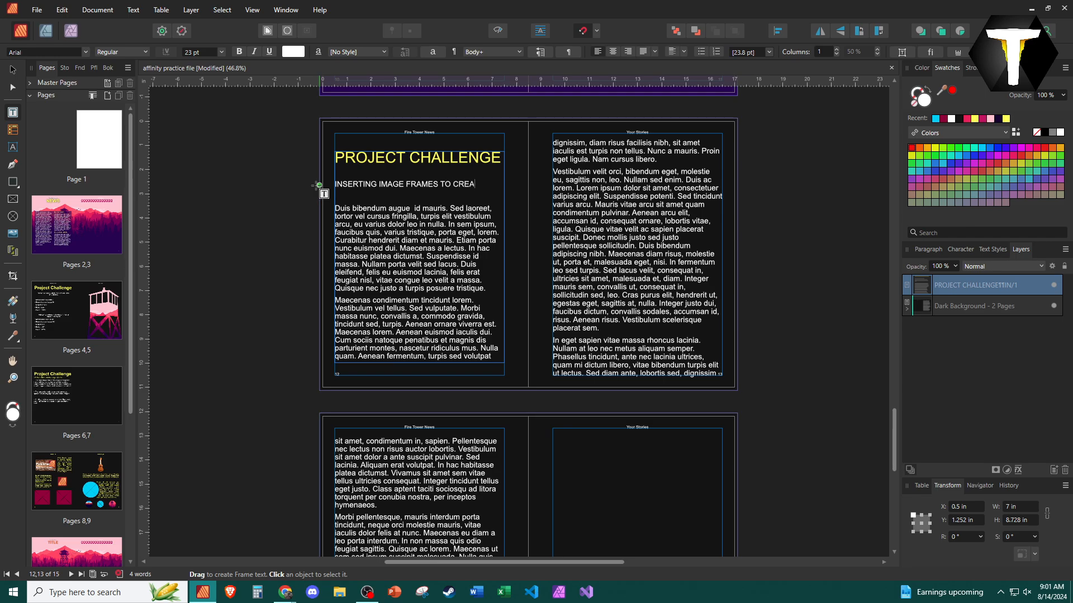
type("TE A MAGAZINE LI")
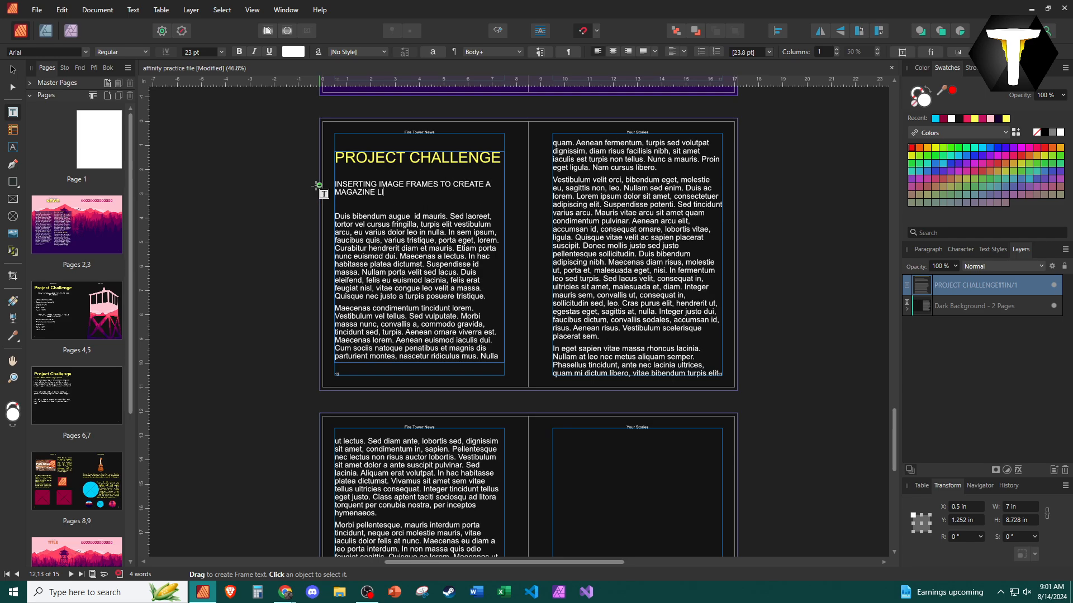
type("KE LAYOUT ACROSS FOUR OR MORE PAGES")
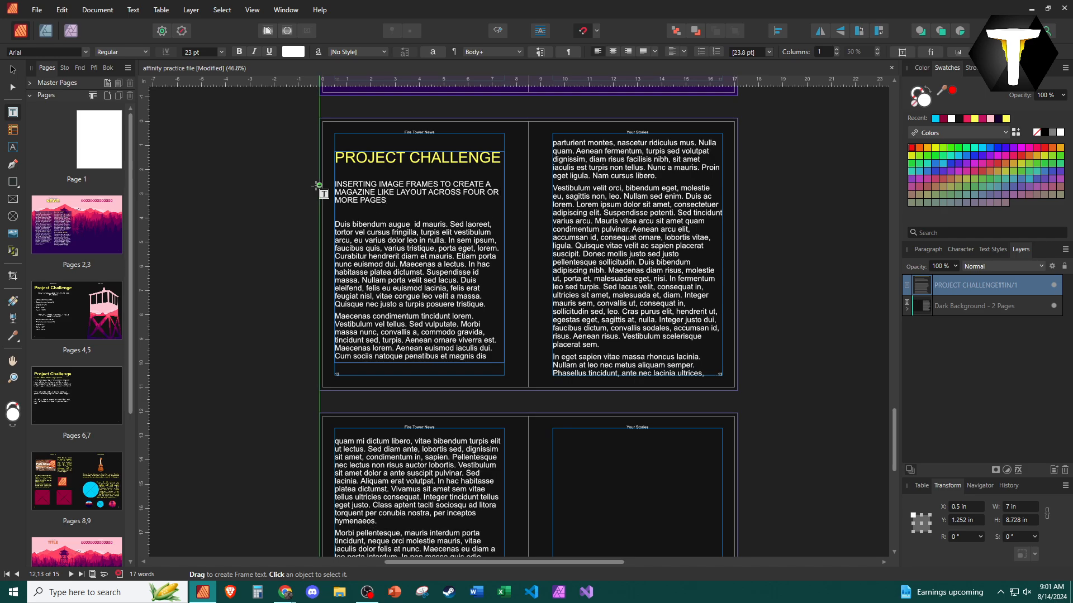
key("Escape")
key("Escape")
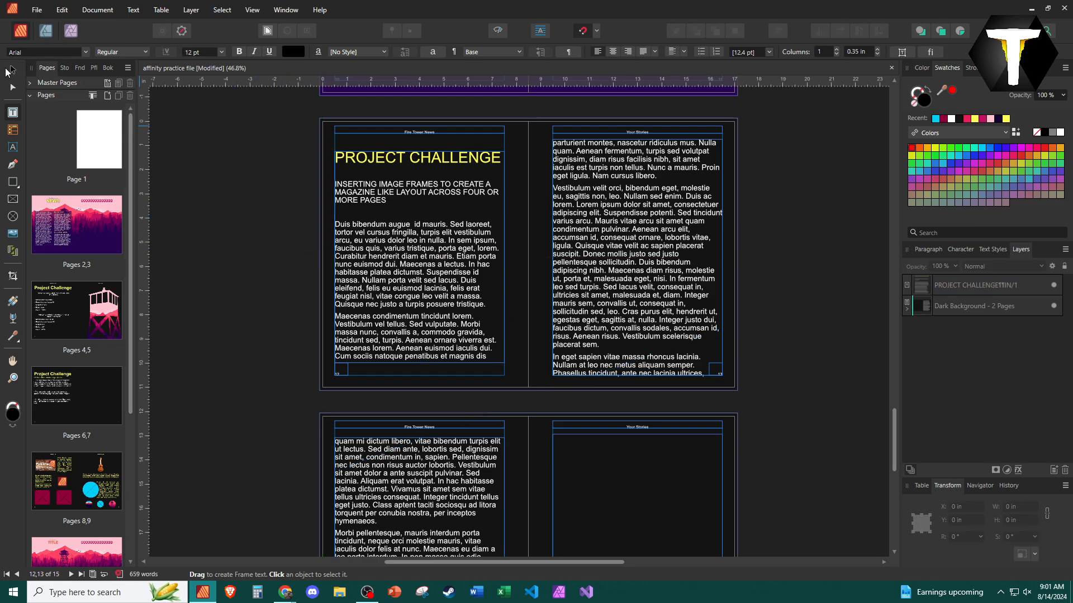
Set the font size of the filler text across the linked frames to 15 pt, leaving out the heading and instructions
left_click(14, 72)
left_click(338, 233)
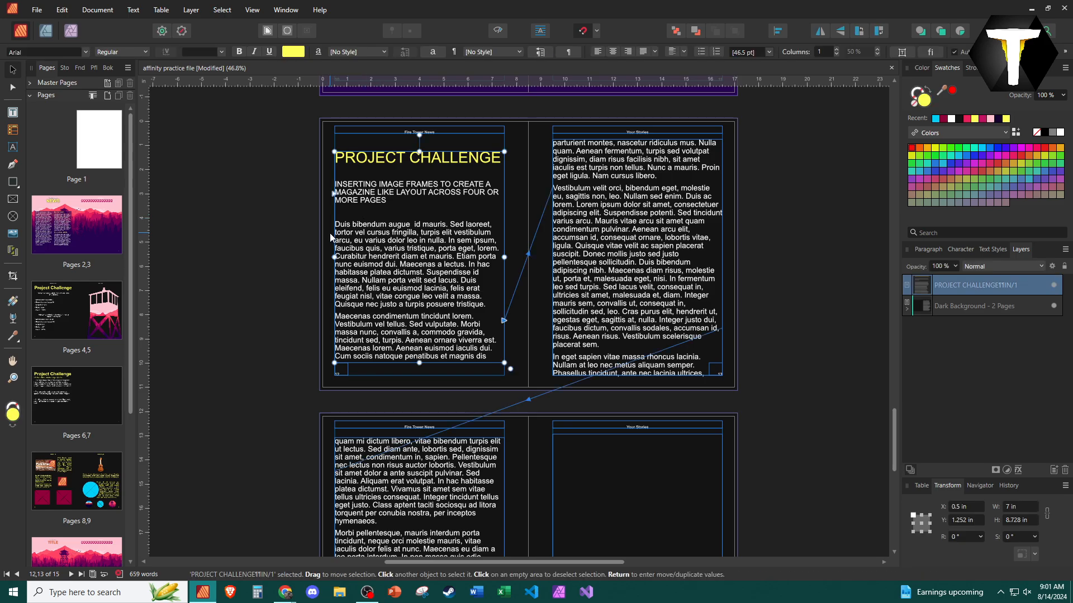
left_click(339, 225)
scroll(485, 485, "down", 3)
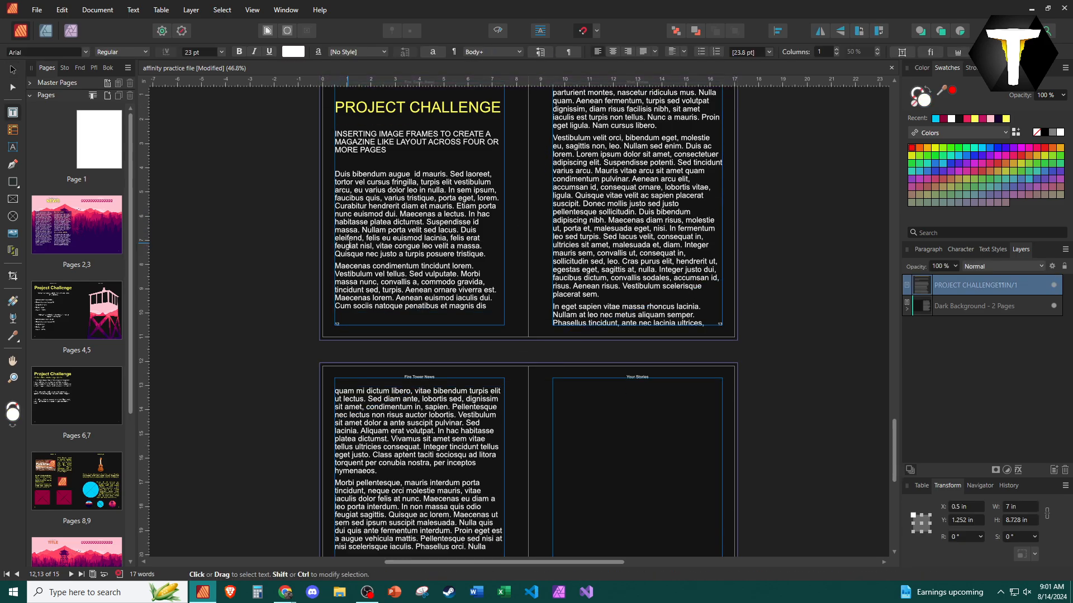
left_click(489, 510)
key("ctrl+a")
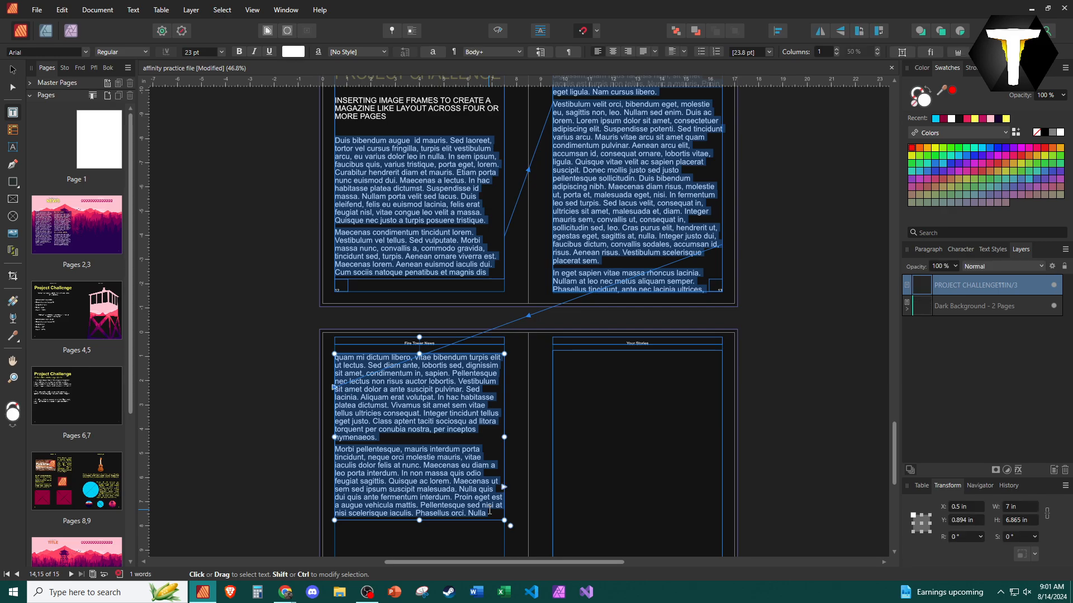
scroll(204, 55, "down", 8)
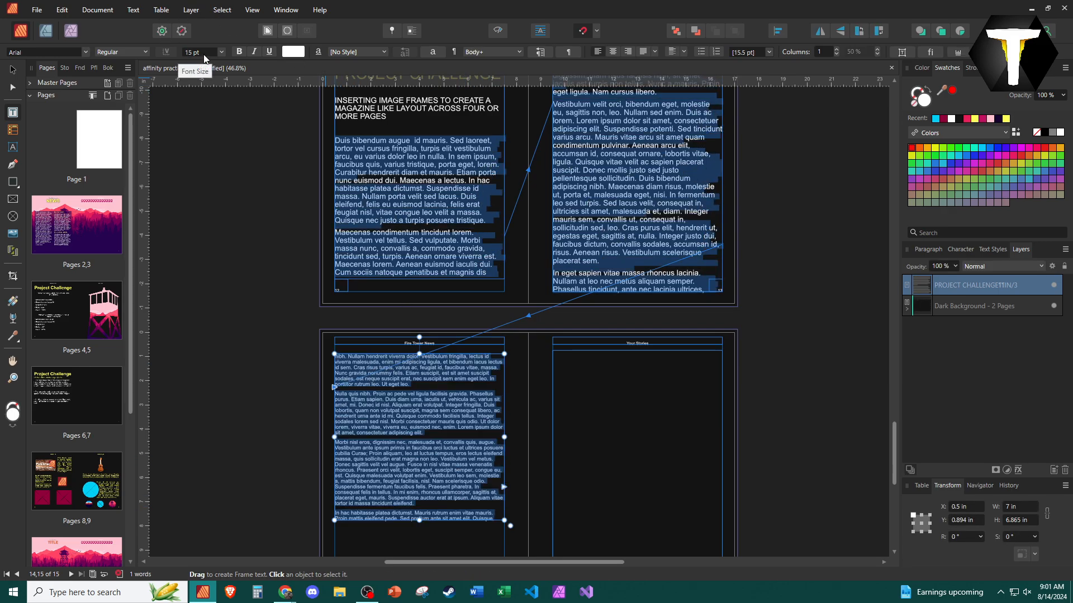
left_click(416, 228)
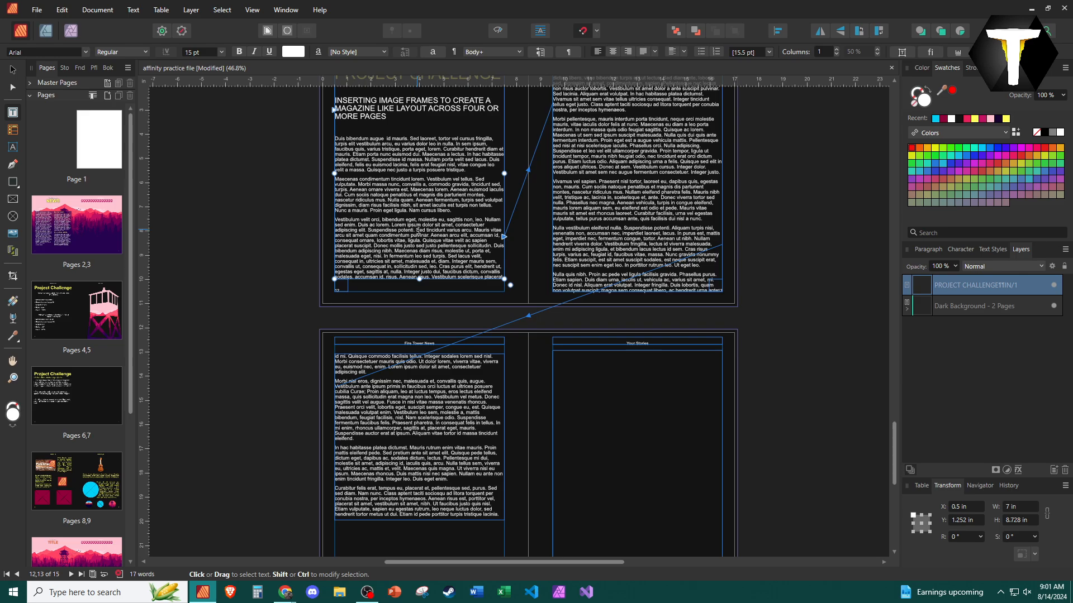
Below the all-caps instruction, add the lines "-Add you own custom text headings" and "-Try to add columns"
scroll(417, 336, "up", 3)
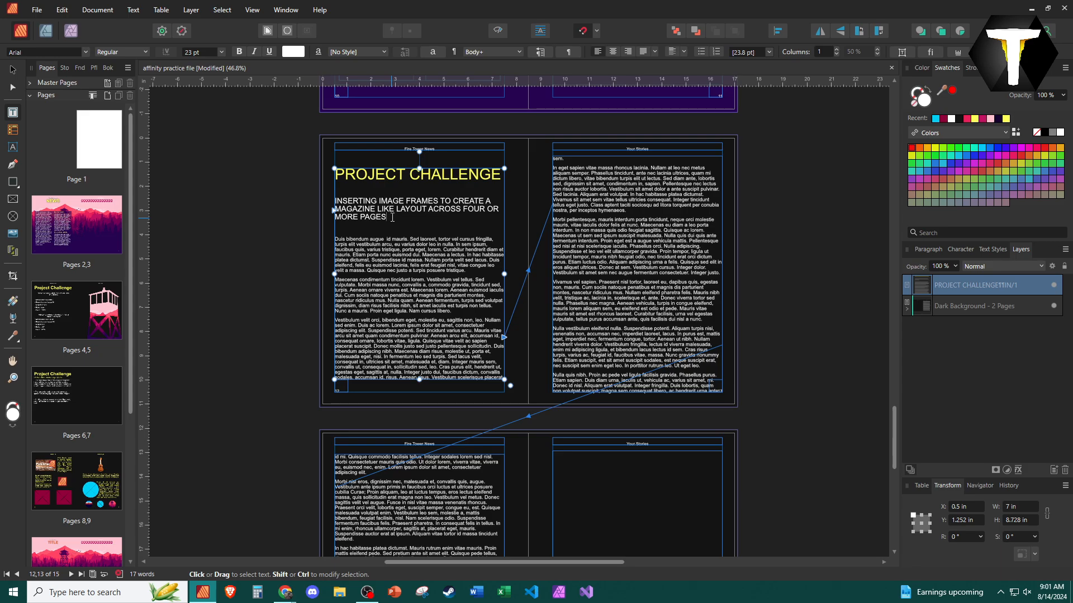
key("Return")
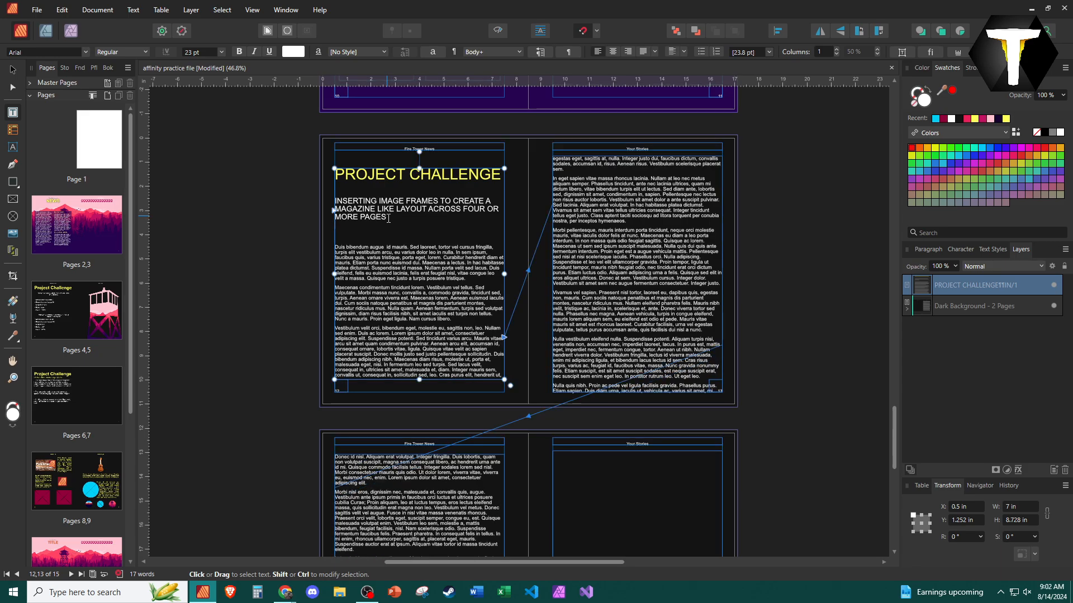
type("-")
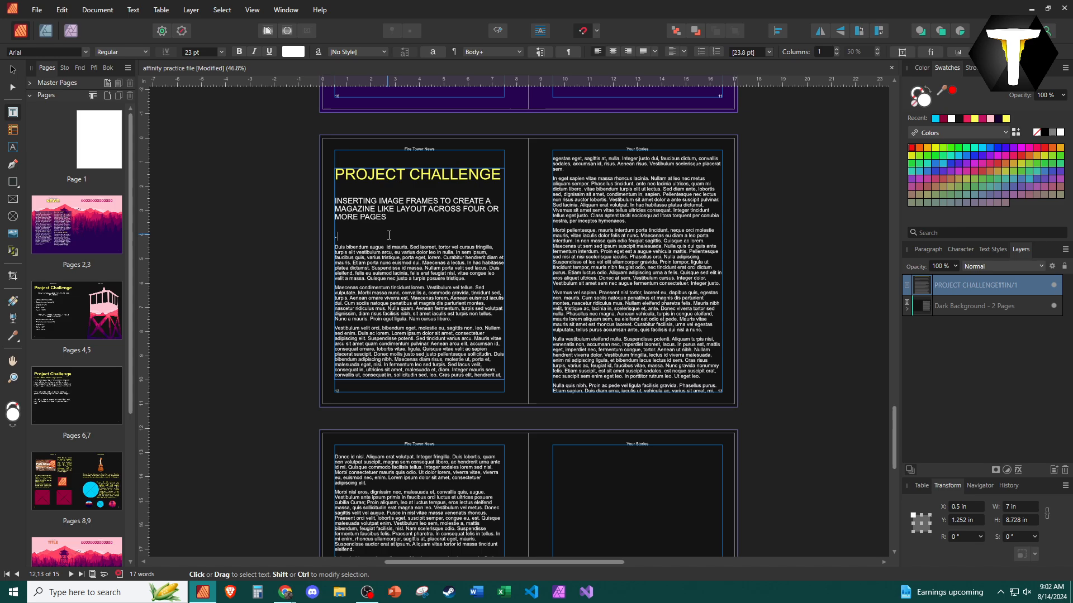
type("Add uou own custom text headings")
key("Return")
type("-Try ")
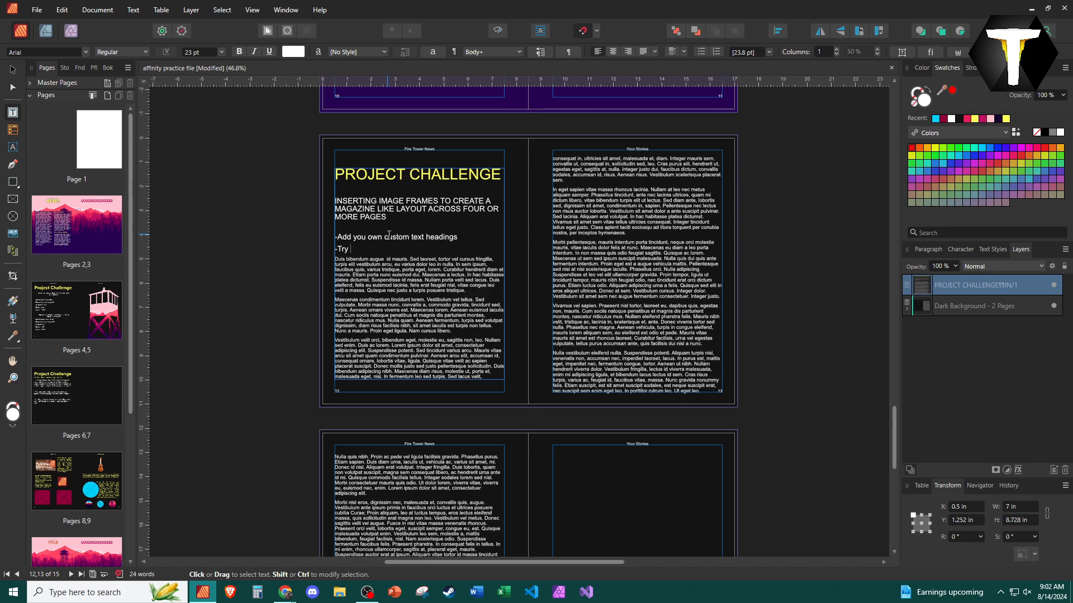
type("to add columns")
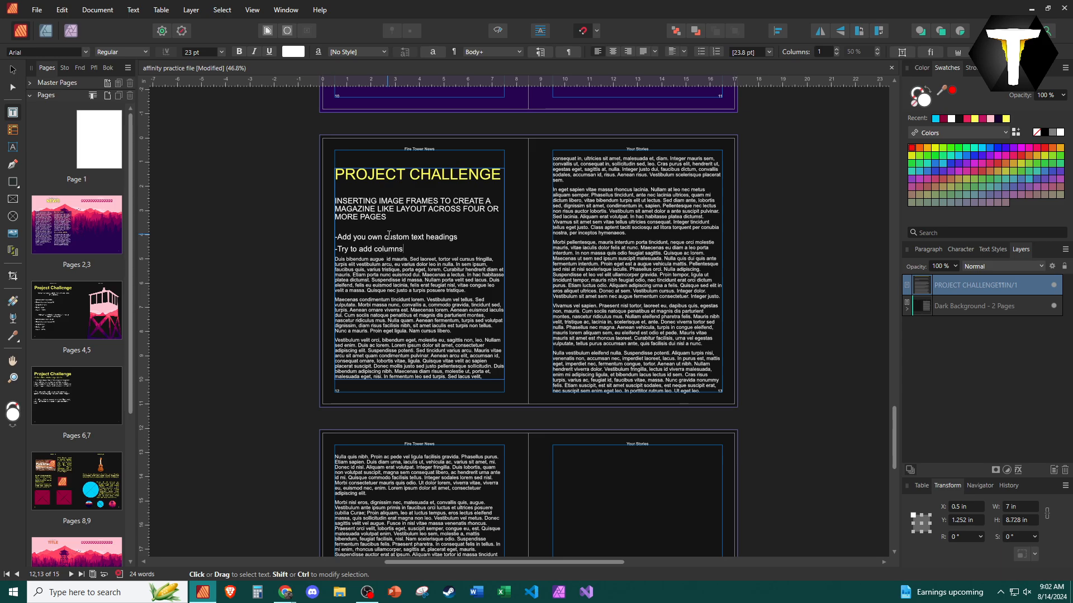
Add the lines "- Add at least one image frame per page" and "- Add minimum 1 rectangle and 1 circle text frame" to the list
key("Return")
type("- ")
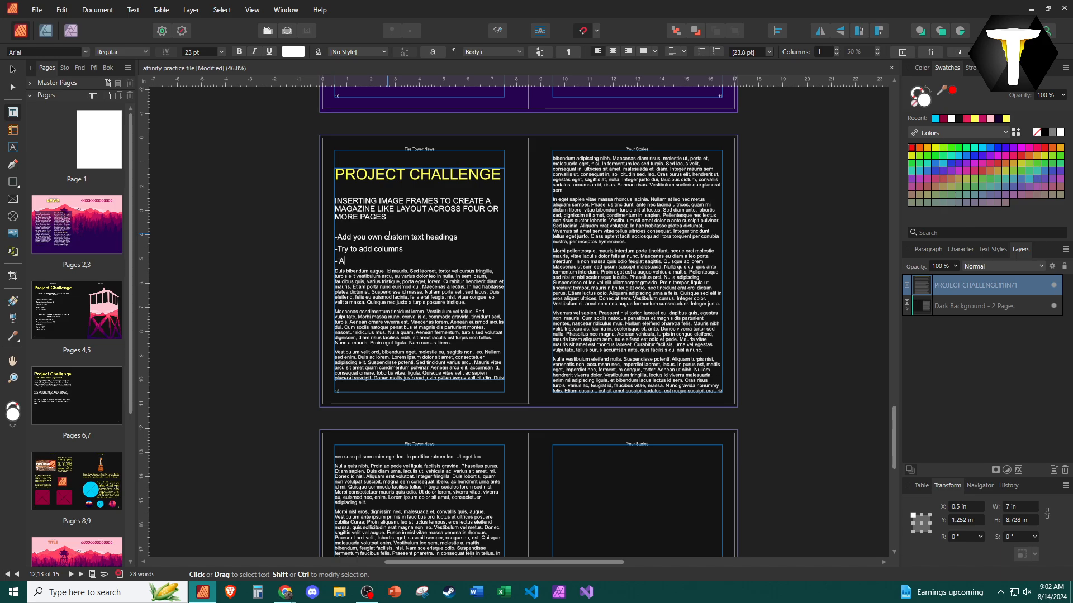
type("Add at least one i")
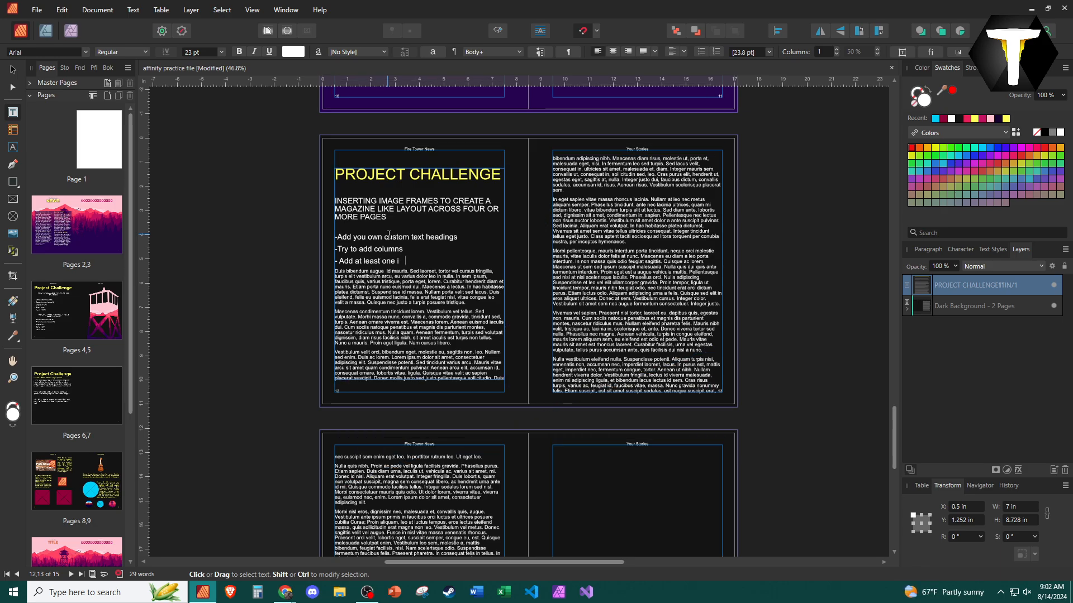
type("mage frame per pages")
key("BackSpace")
key("Return")
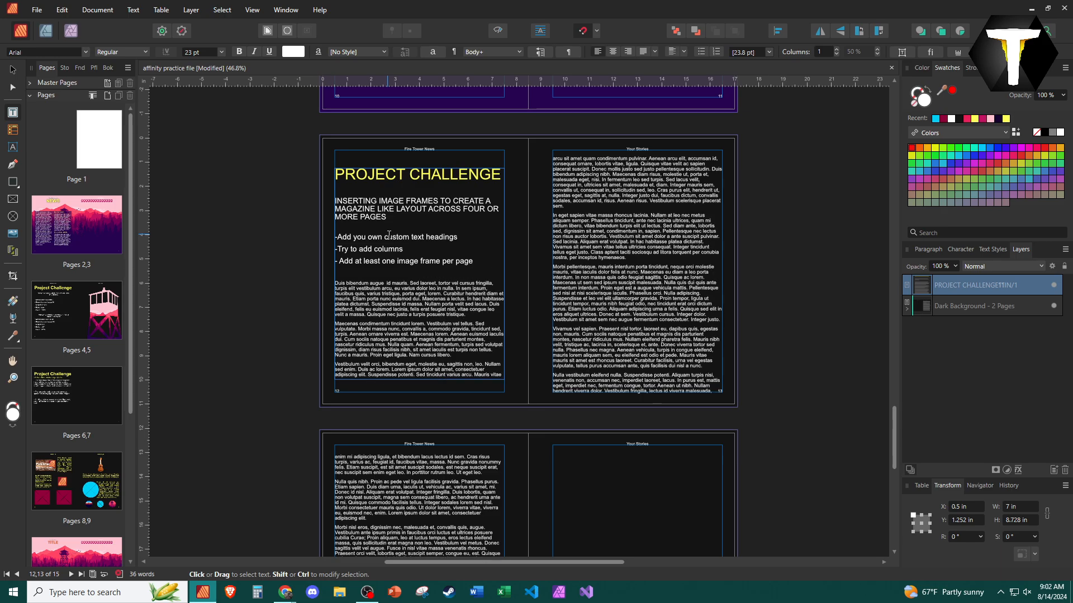
type("- Add minimum 1 rect")
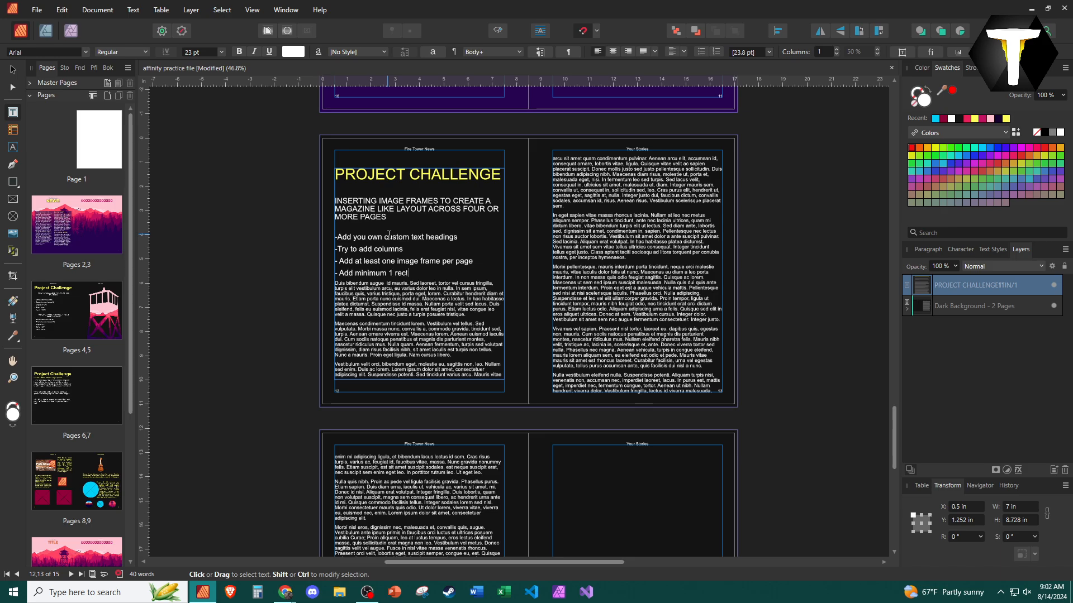
type("angle and 1 circle text frame")
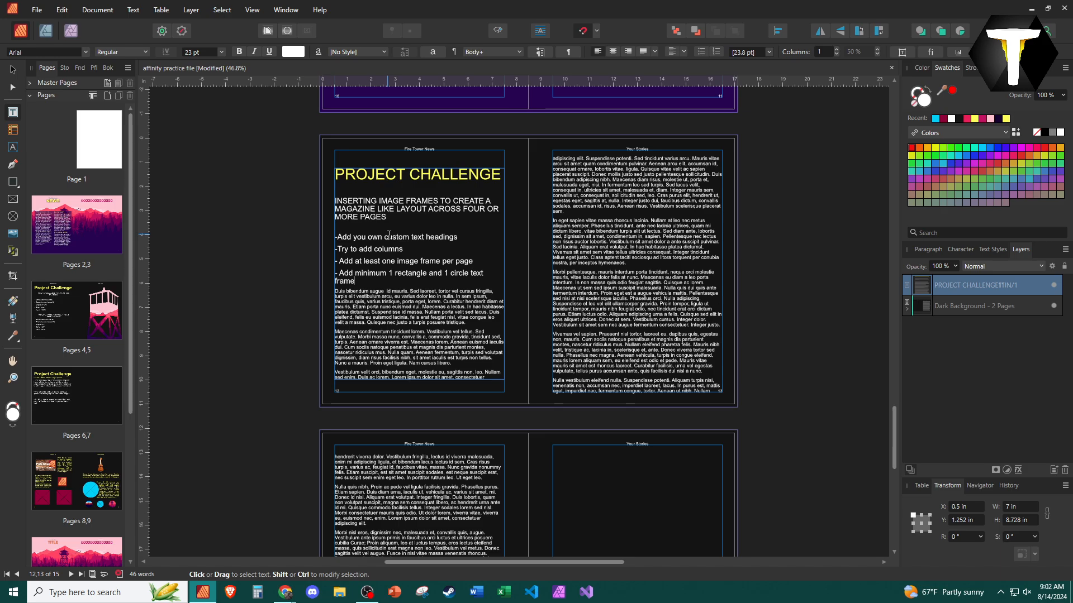
Add the line "-A cusom shape" at the end of the challenge list and finish editing the text
key("Return")
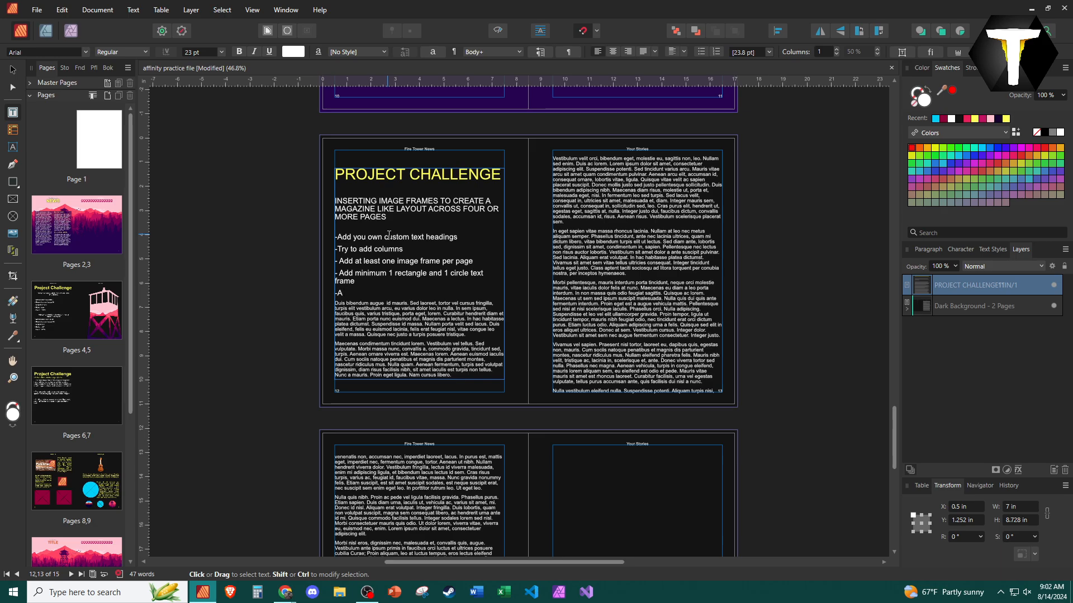
type("CUSTOM")
key("BackSpace")
key("BackSpace")
key("BackSpace")
key("BackSpace")
key("BackSpace")
key("BackSpace")
key("BackSpace")
type("cusom shape")
key("Escape")
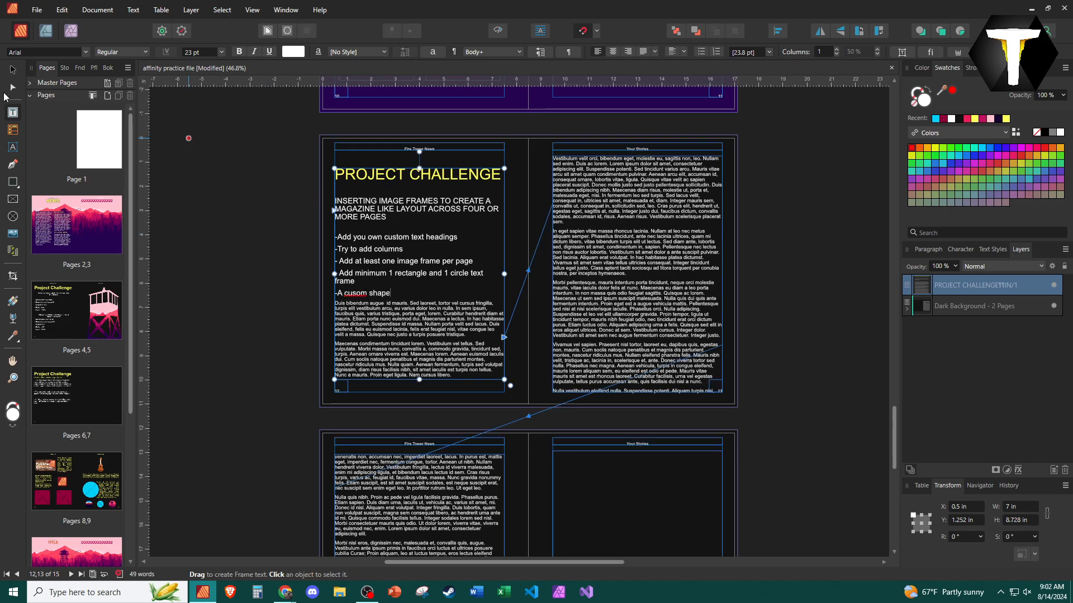
left_click(12, 185)
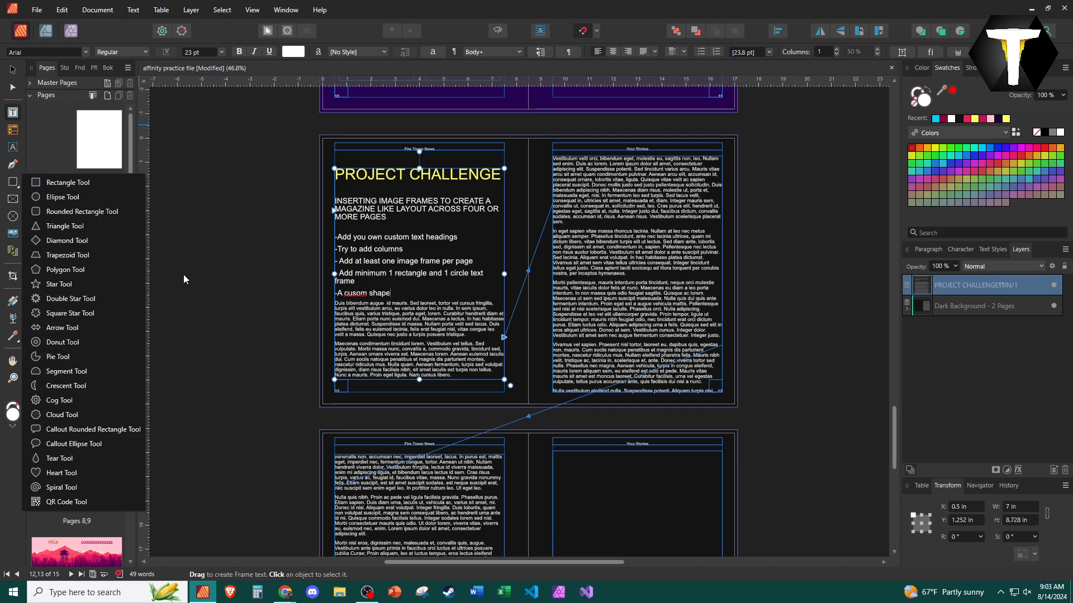
left_click(203, 260)
Correct the misspelled word "cusom" in the last list line to "custom" using the spelling suggestion
left_click(391, 314)
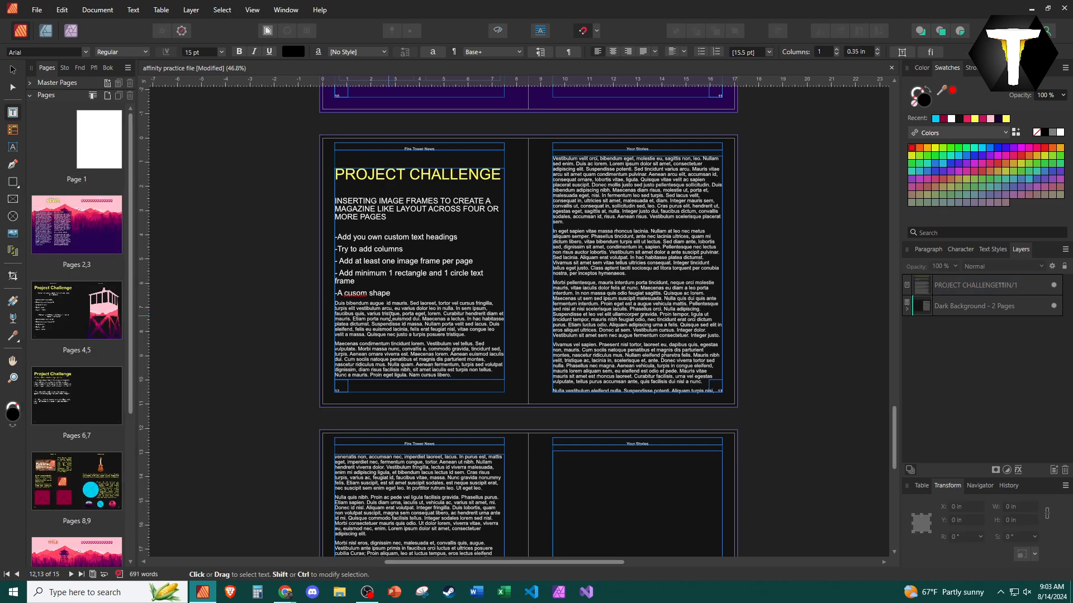
scroll(428, 327, "up", 5)
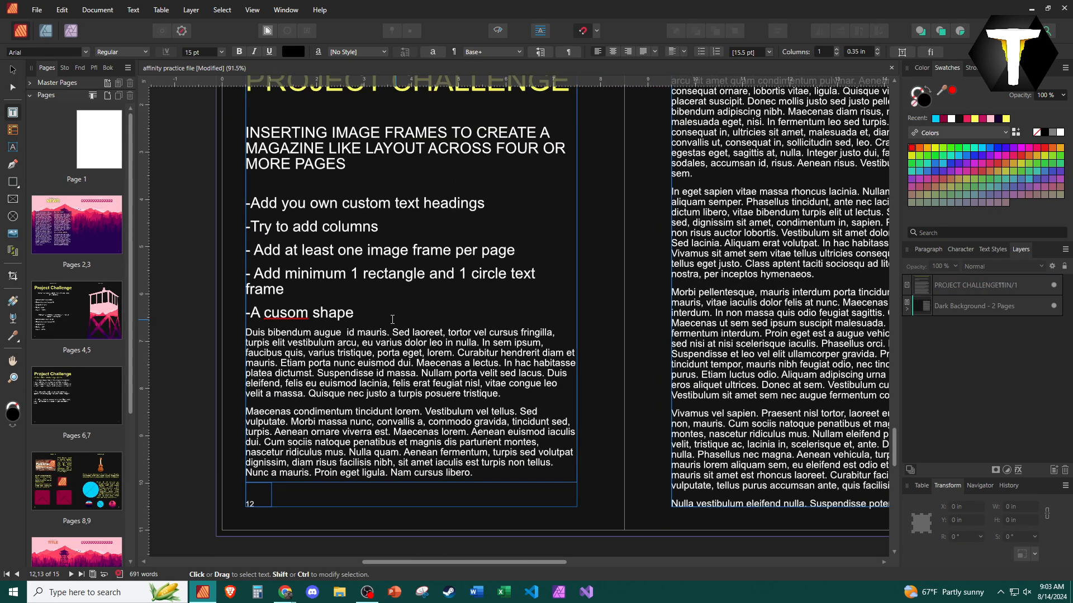
scroll(391, 318, "up", 3)
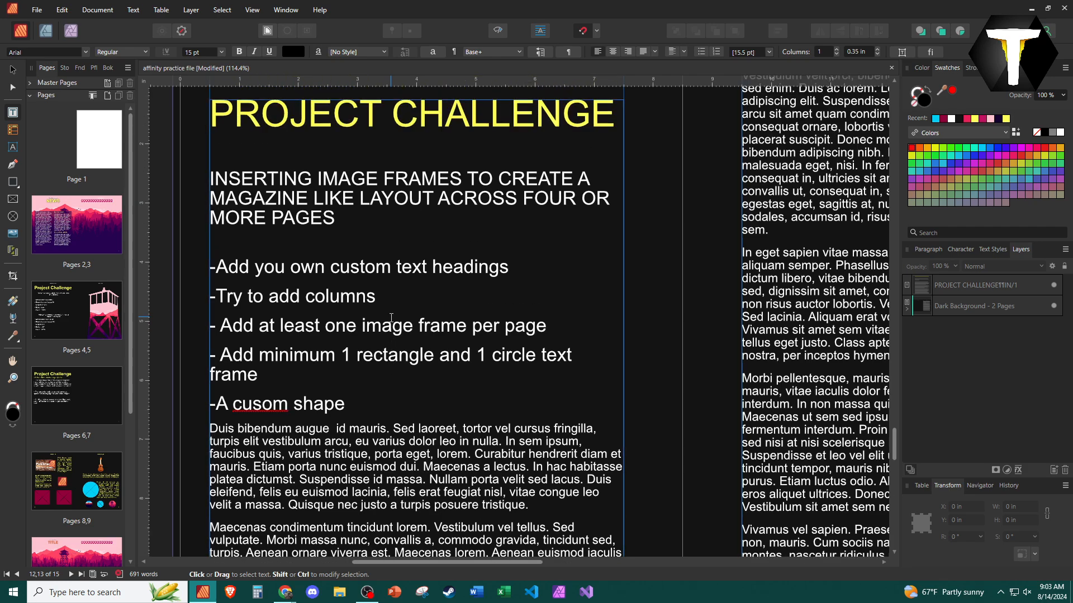
right_click(264, 394)
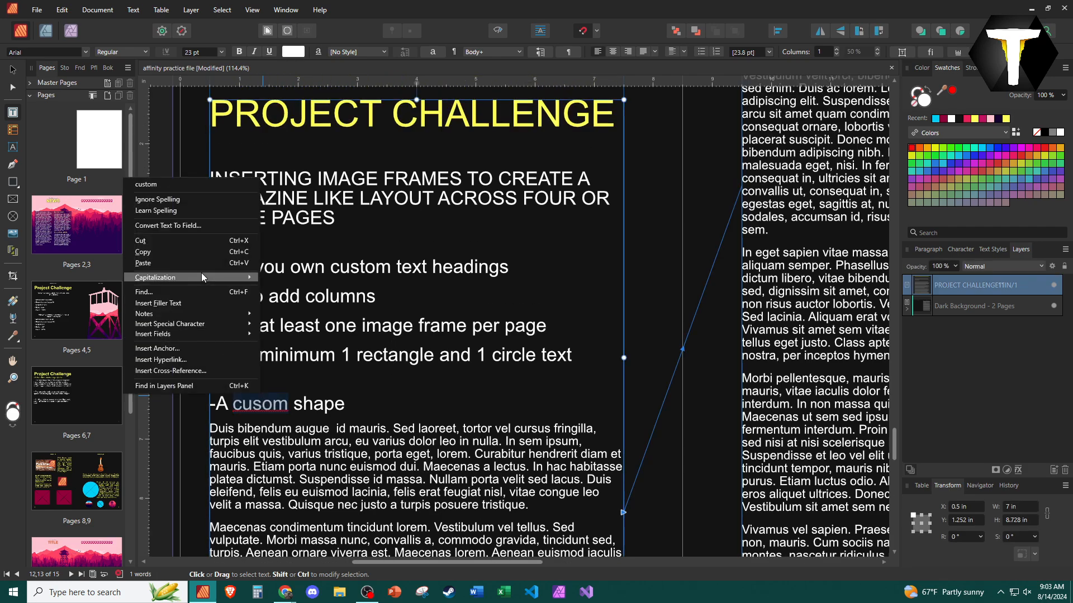
left_click(185, 185)
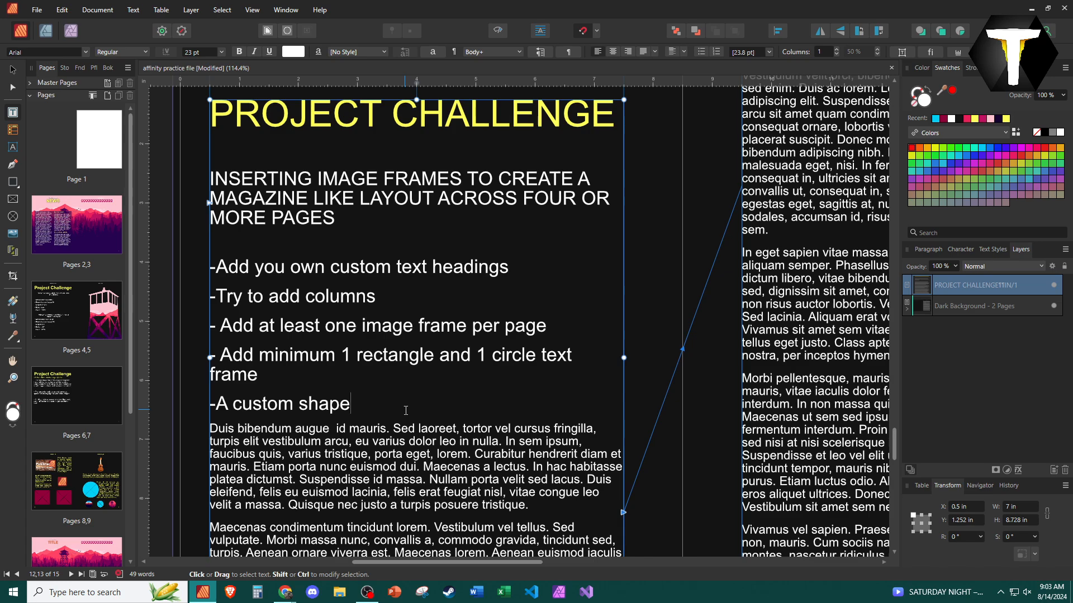
Remove the leading hyphen from the "A custom shape" line and apply the Heading 2 text style to it
scroll(406, 411, "down", 5)
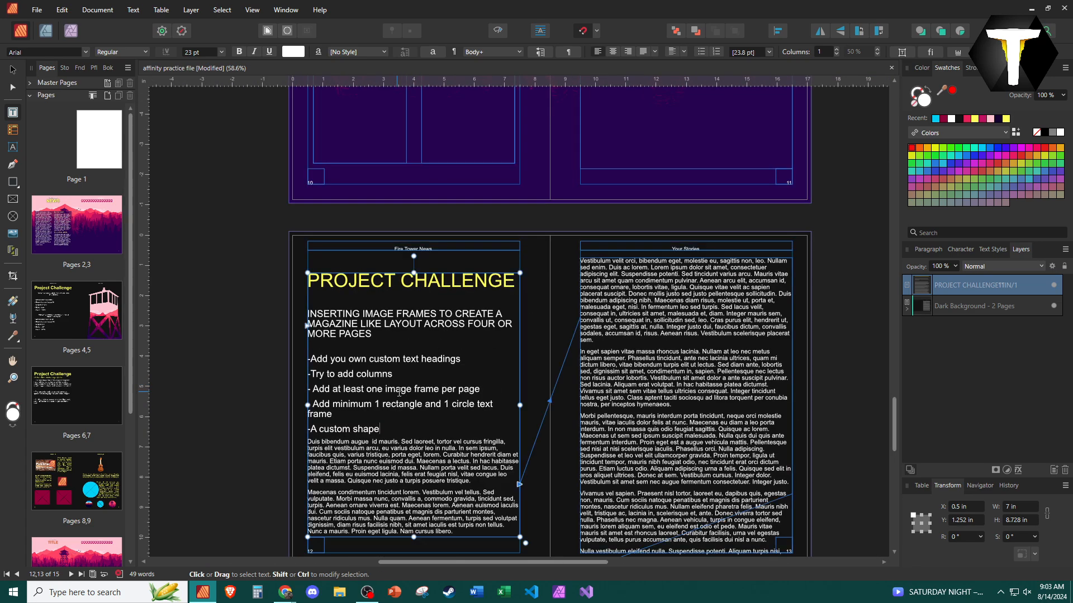
scroll(399, 393, "down", 2)
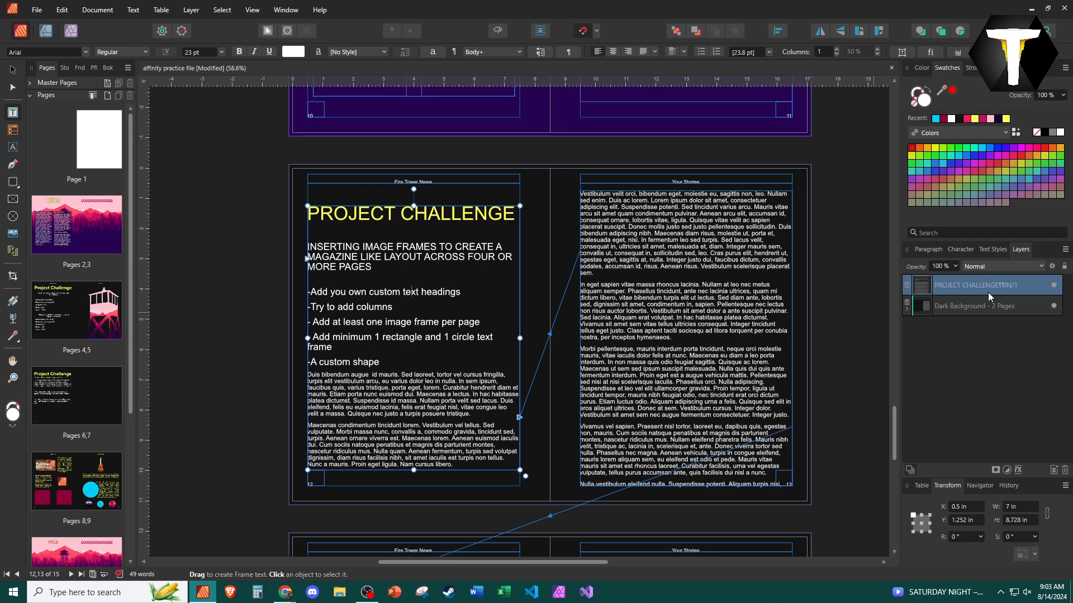
left_click(992, 249)
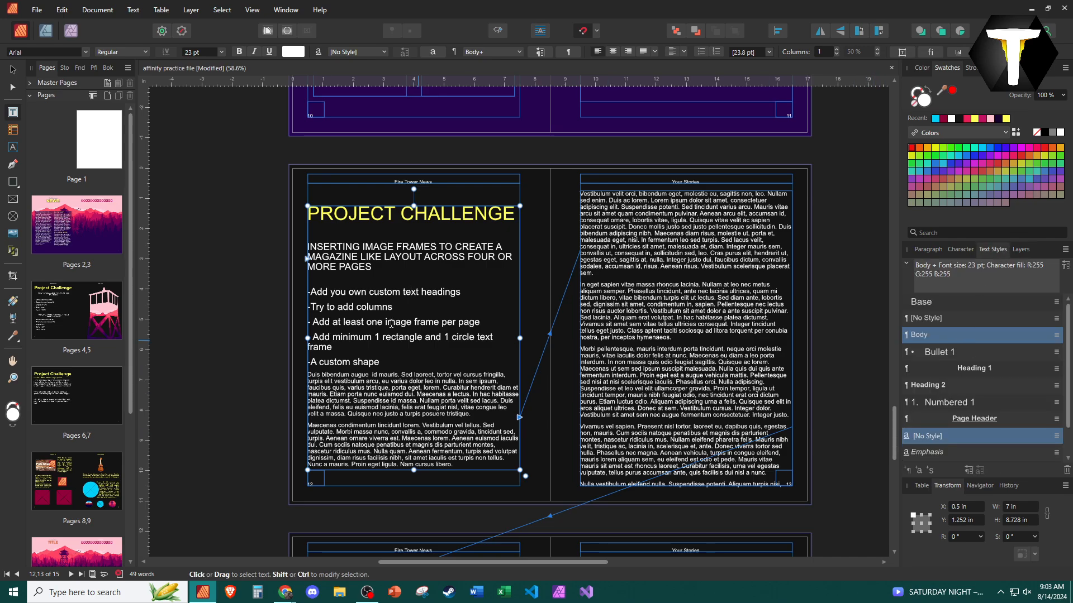
key("Escape")
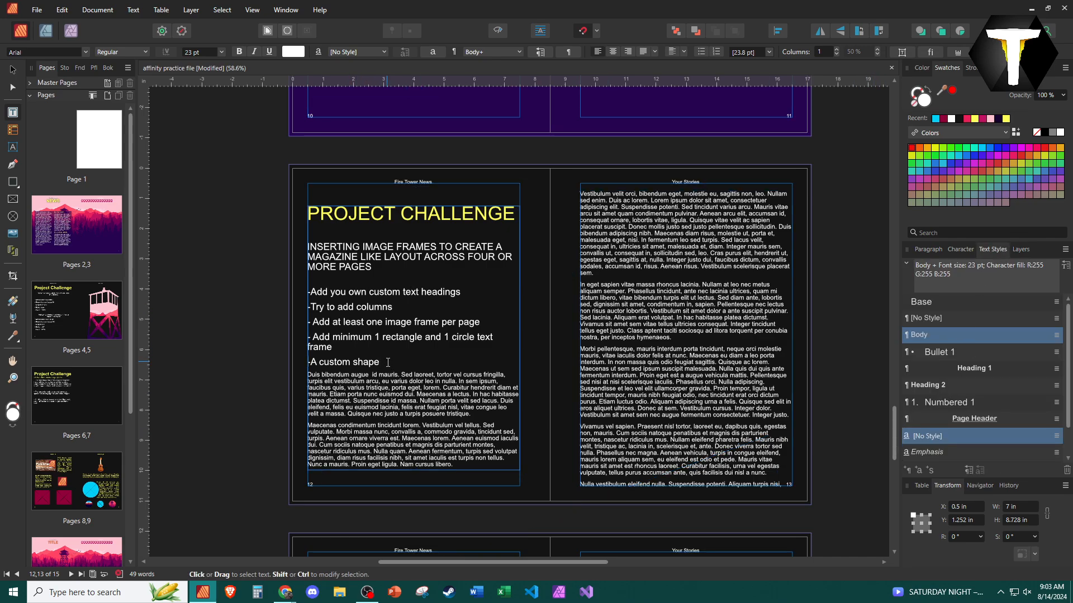
left_click(388, 362)
key("shift+Home")
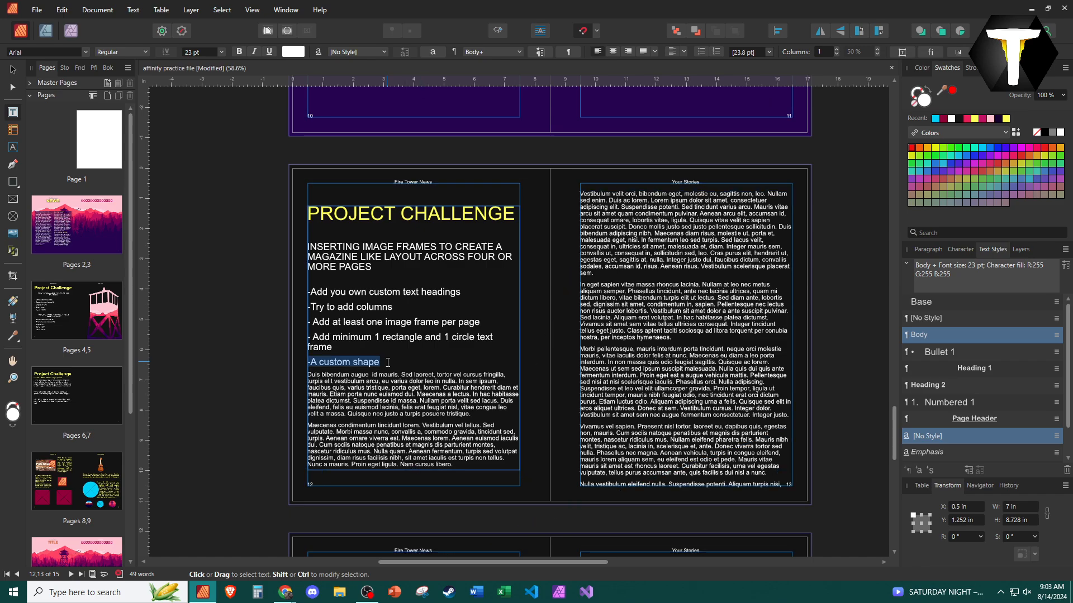
key("Left")
key("Delete")
key("shift+End")
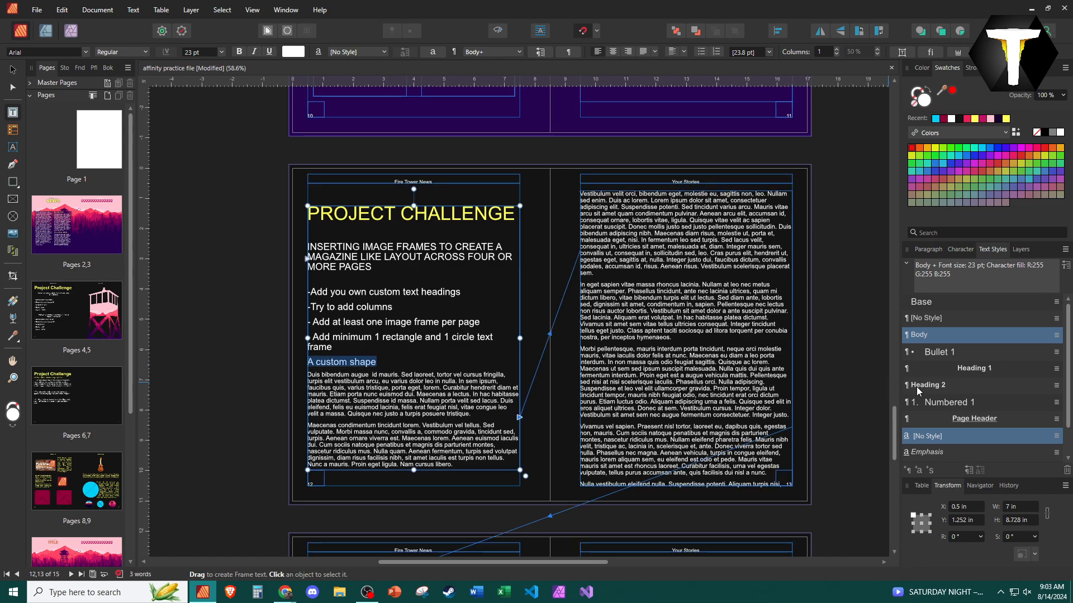
scroll(950, 365, "down", 1)
left_click(949, 352)
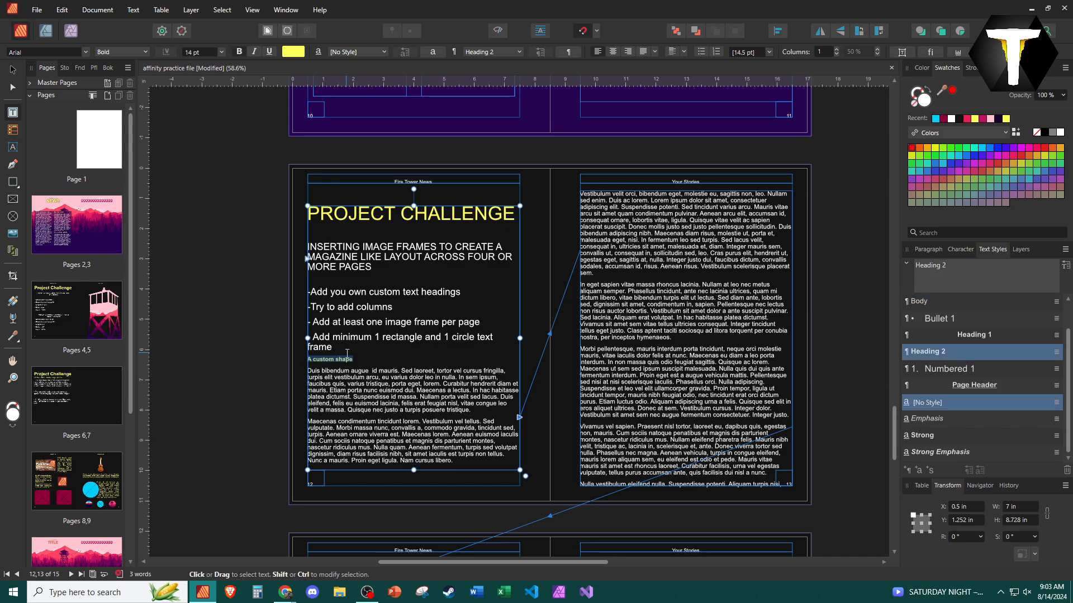
Set the capitalization of the "A custom shape" heading to All Caps
left_click(339, 368)
triple_click(332, 360)
right_click(332, 360)
mouse_move(252, 404)
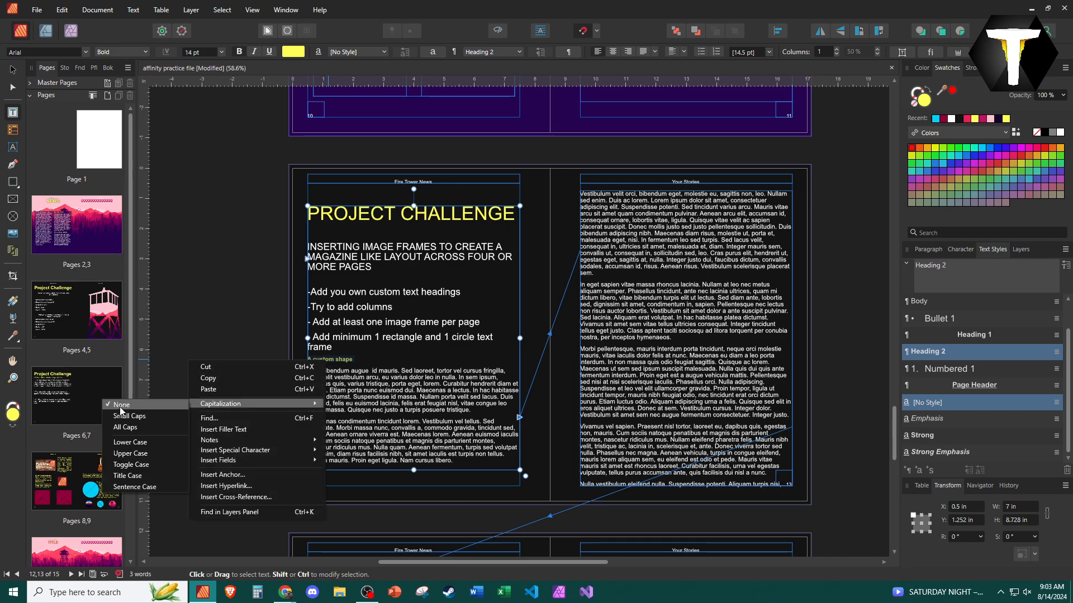
left_click(125, 427)
left_click(406, 386)
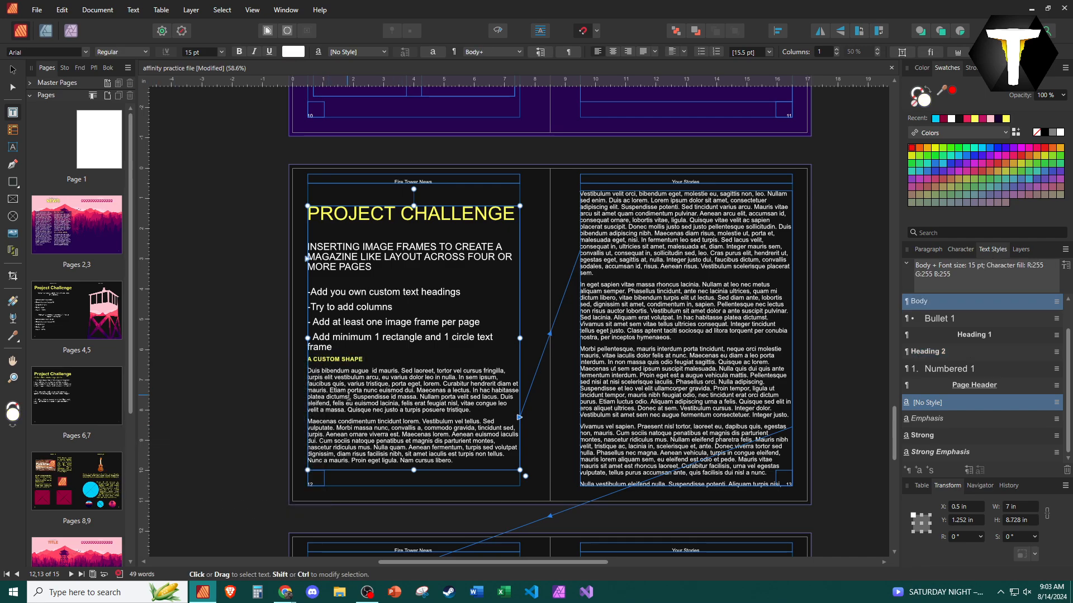
Select the text from the custom shape heading to the end of the story and set page 14's text frame to 2 columns
scroll(348, 397, "up", 1)
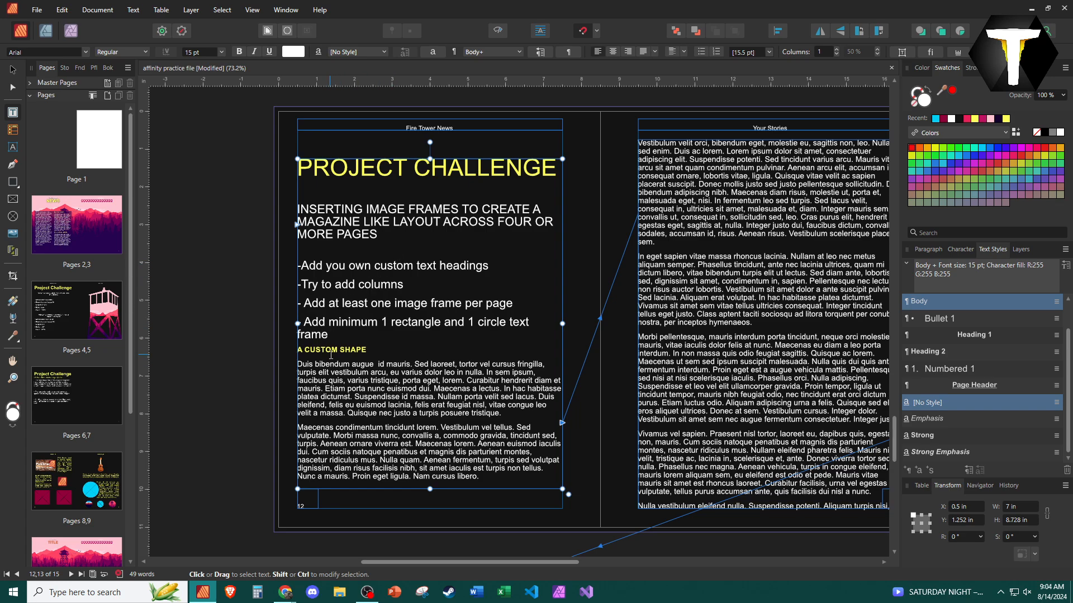
left_click(310, 356)
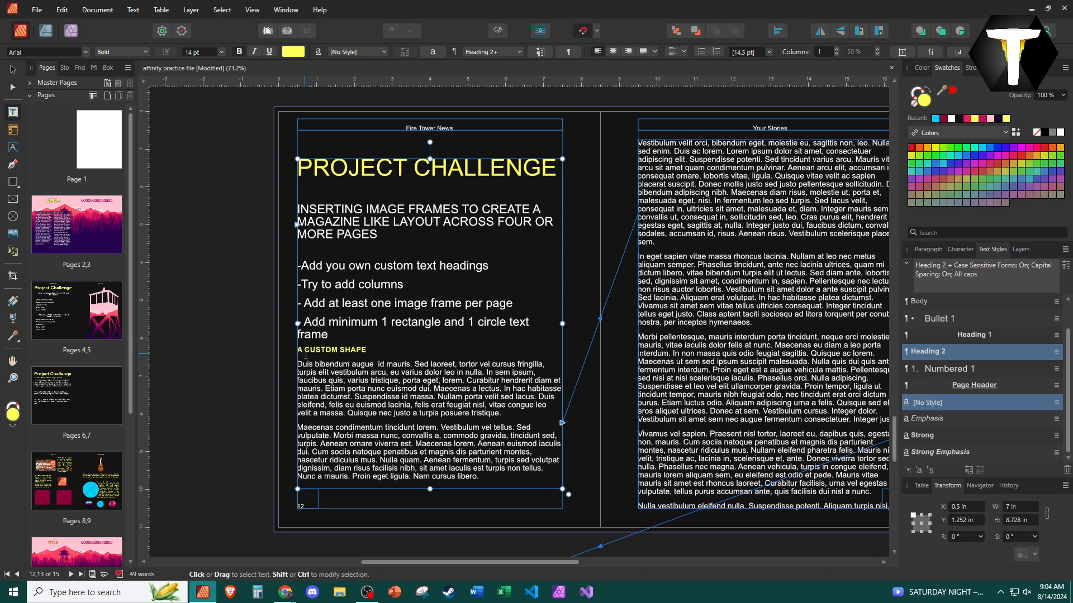
scroll(306, 354, "down", 1)
triple_click(302, 354)
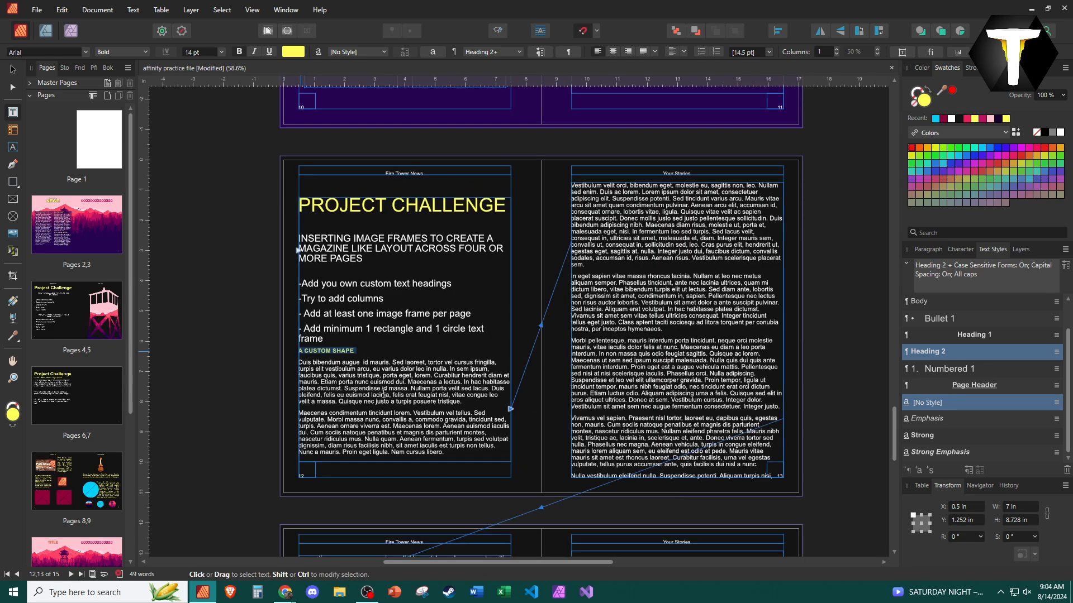
scroll(384, 395, "down", 5)
key("ctrl+shift+End")
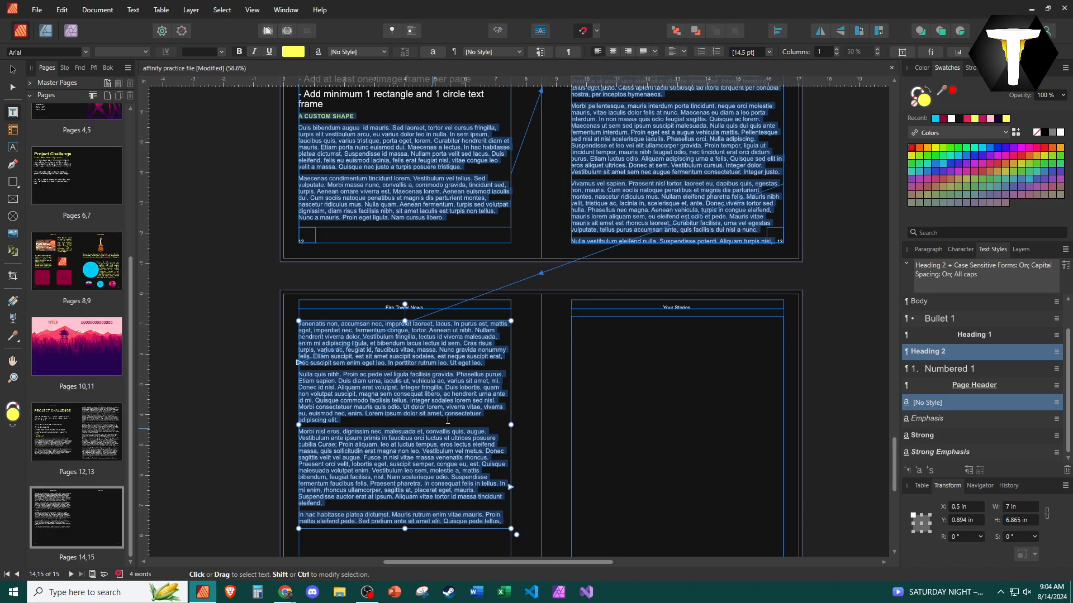
left_click(836, 49)
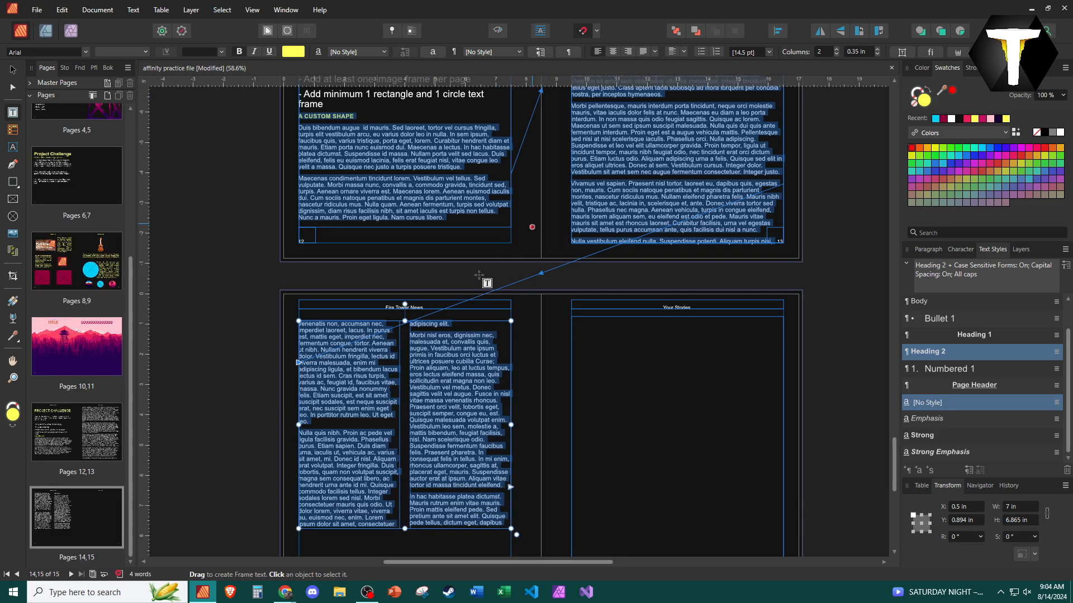
Justify the selected heading and body text with the last line aligned left
scroll(542, 82, "up", 5)
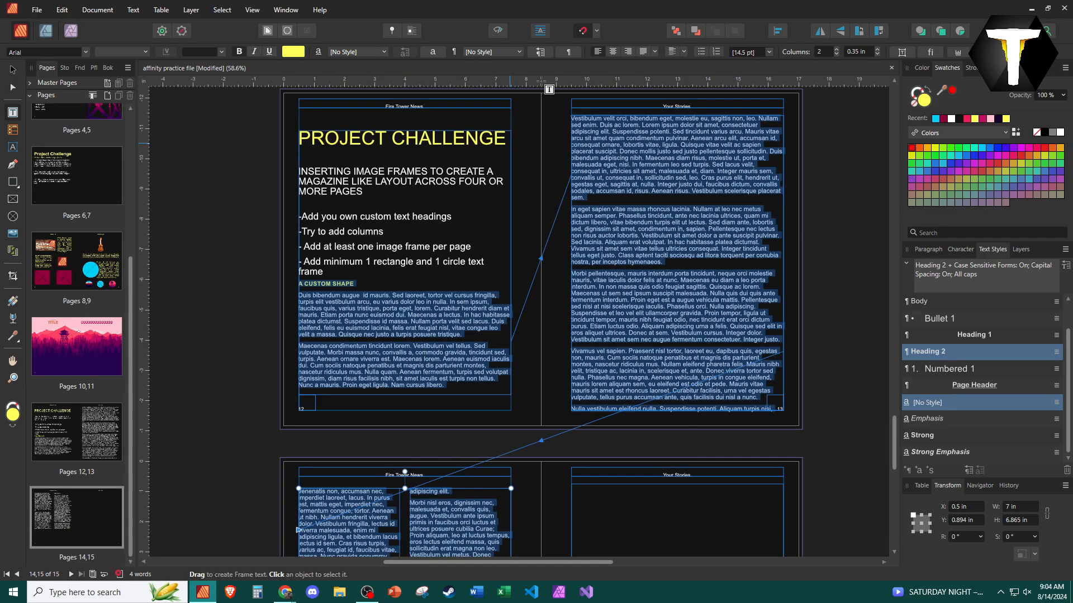
left_click(643, 52)
left_click(656, 197)
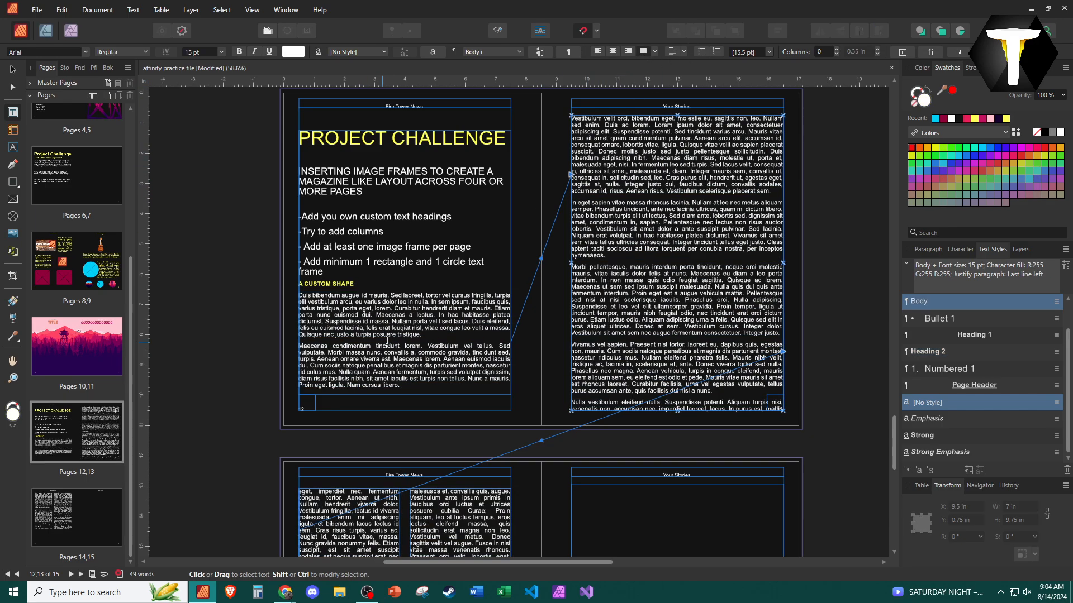
Set the text frame on page 12, which holds the project challenge brief, to 2 columns
scroll(397, 353, "down", 4)
scroll(464, 352, "up", 2)
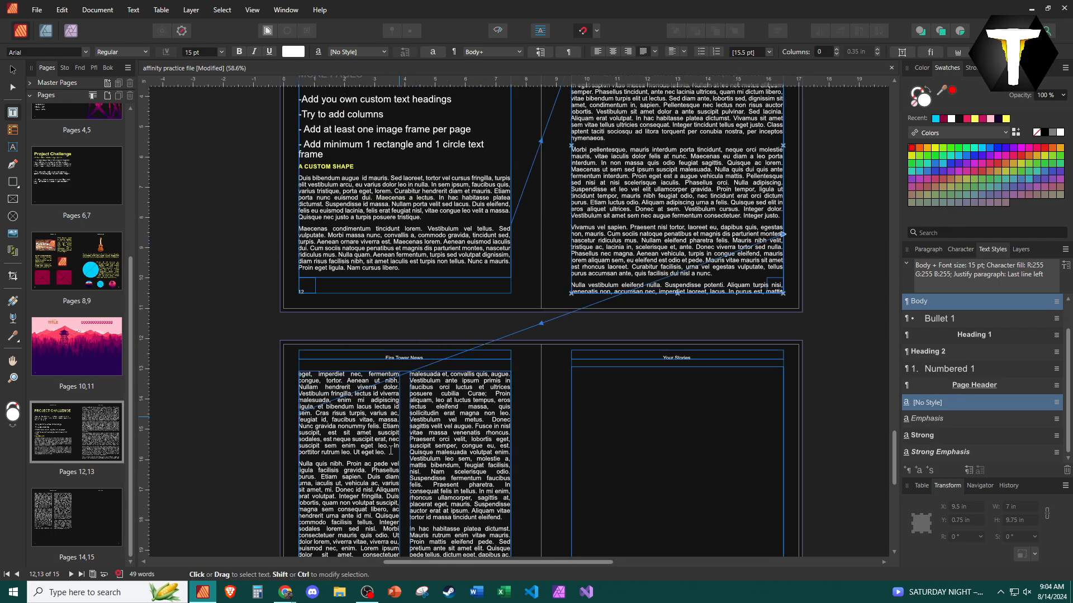
left_click(376, 177)
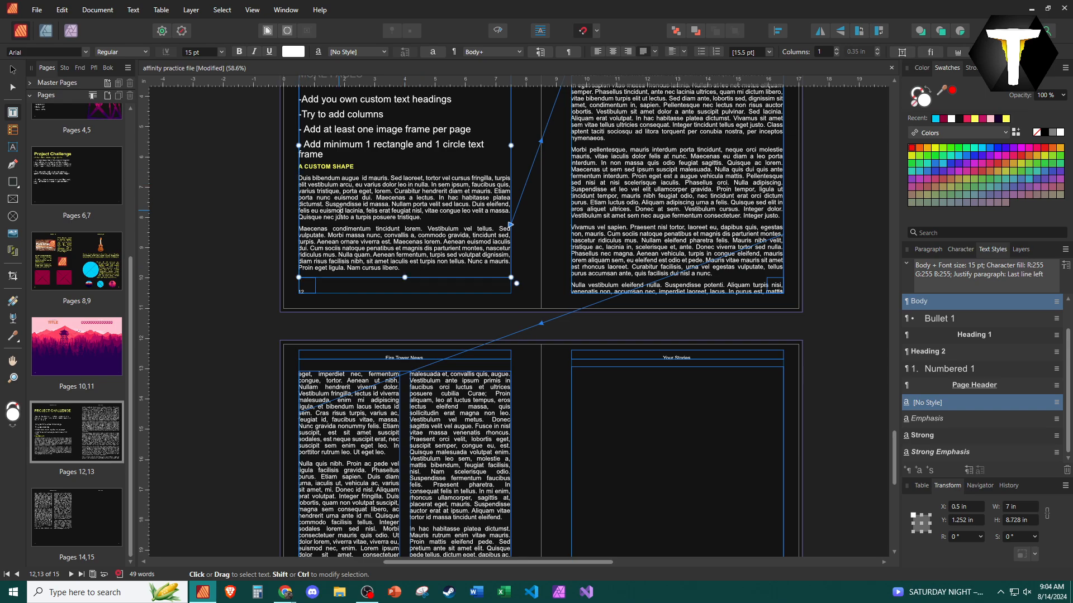
scroll(339, 211, "up", 3)
left_click(837, 50)
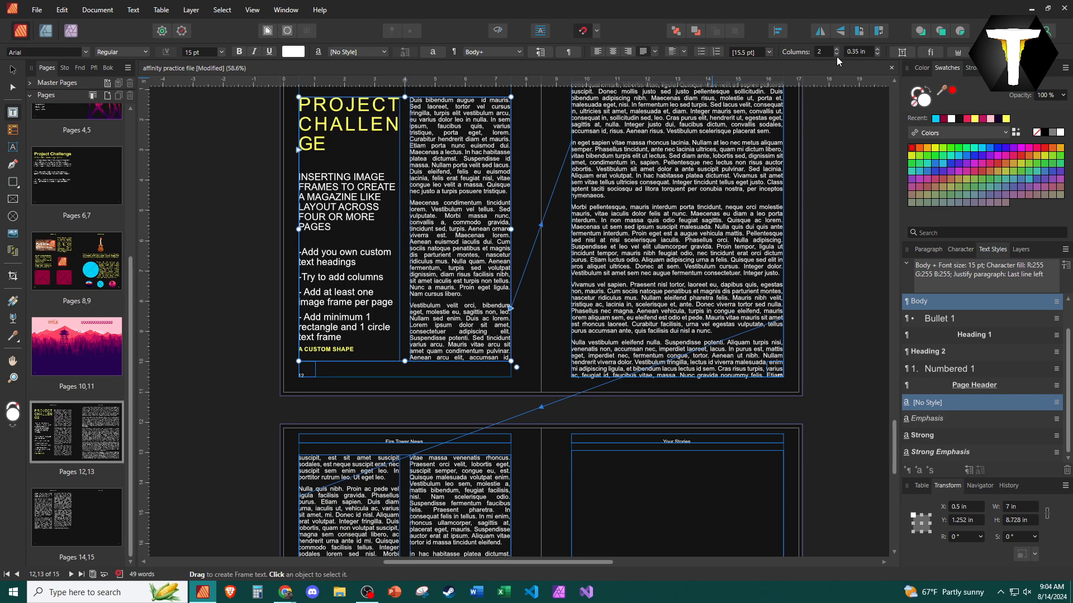
Reduce the font size of the PROJECT CHALLENGE heading to about 38 pt
scroll(338, 274, "up", 2)
left_click(330, 205)
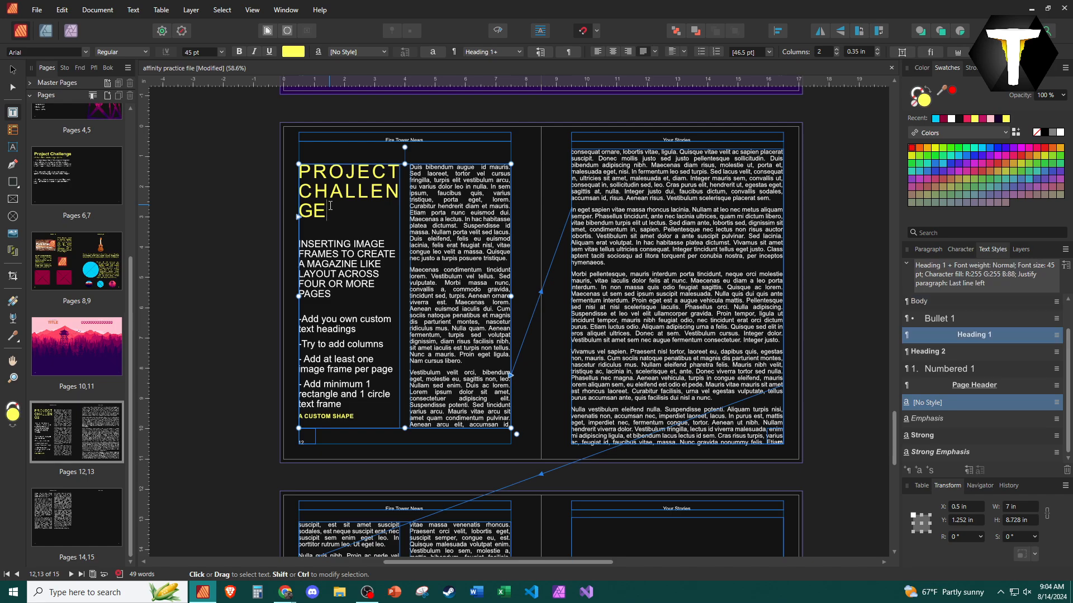
left_click_drag(328, 217, 300, 167)
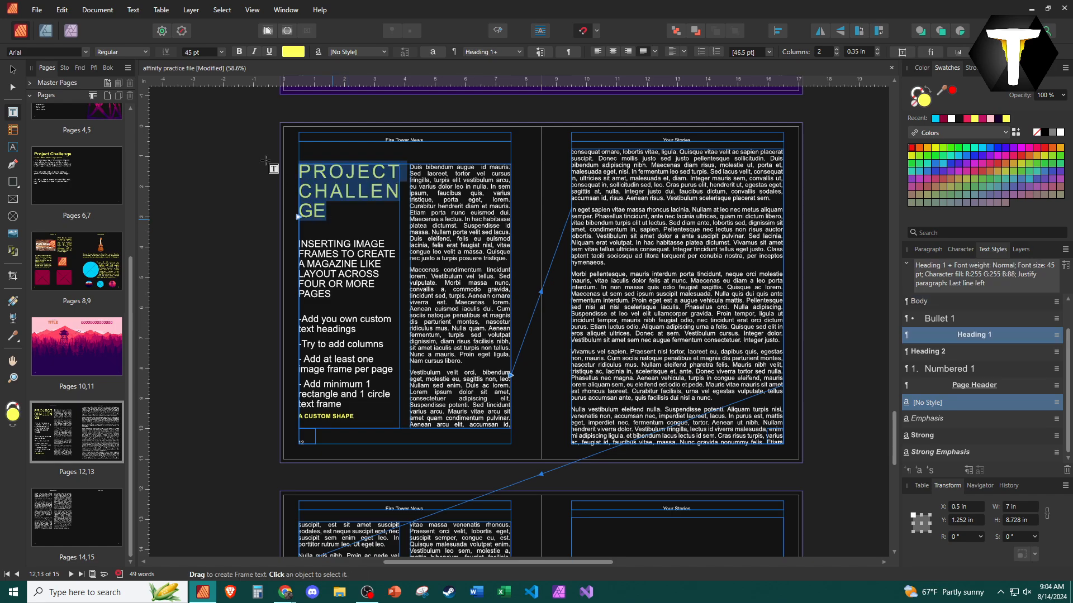
scroll(199, 52, "down", 11)
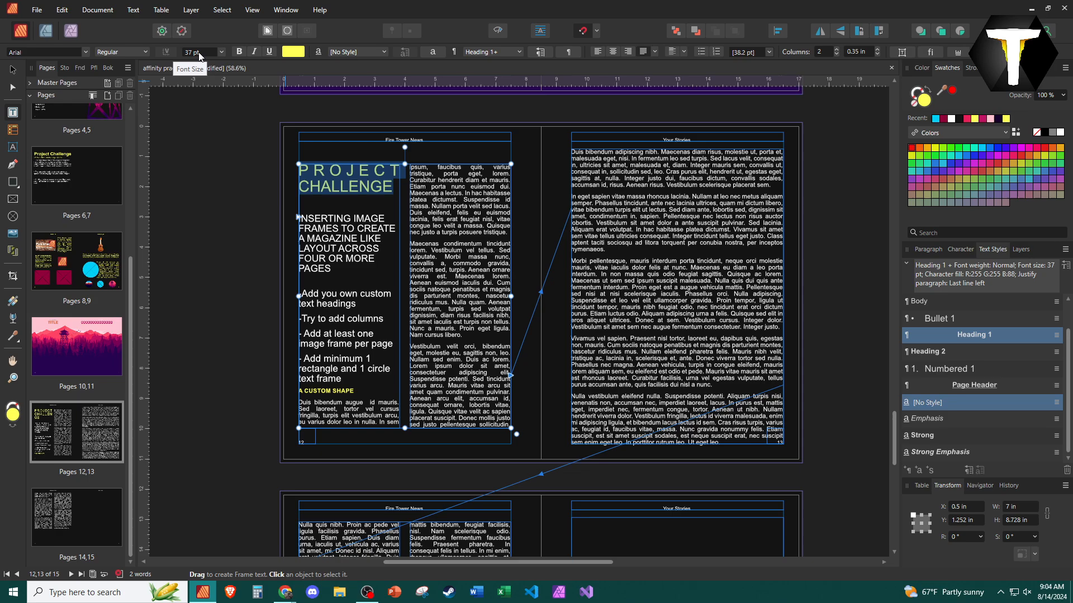
left_click(315, 223)
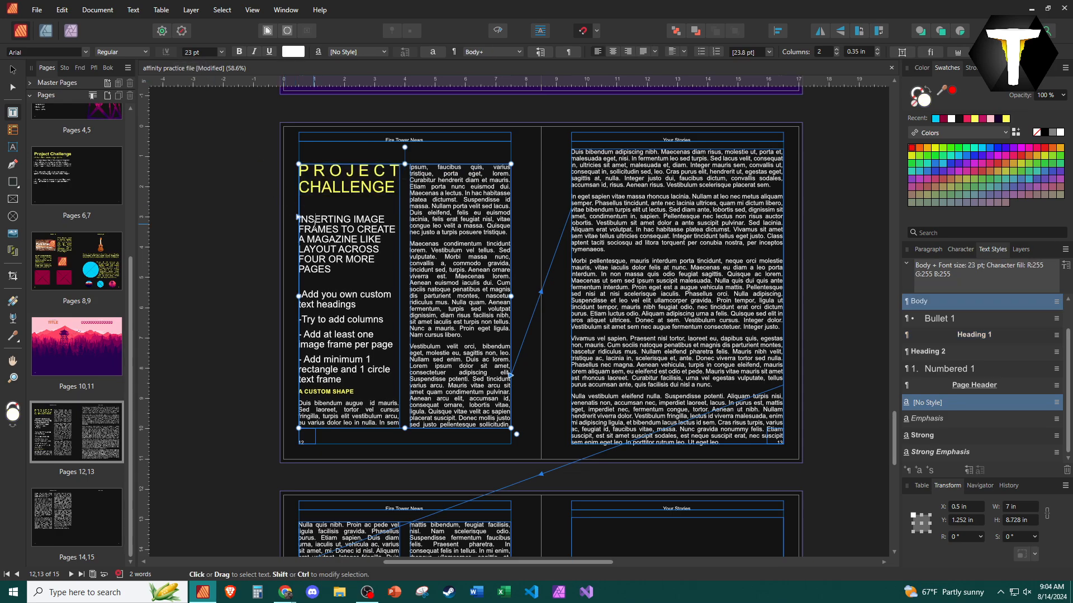
Try formatting the all-caps instruction paragraph about inserting image frames as a bulleted list
left_click(343, 268)
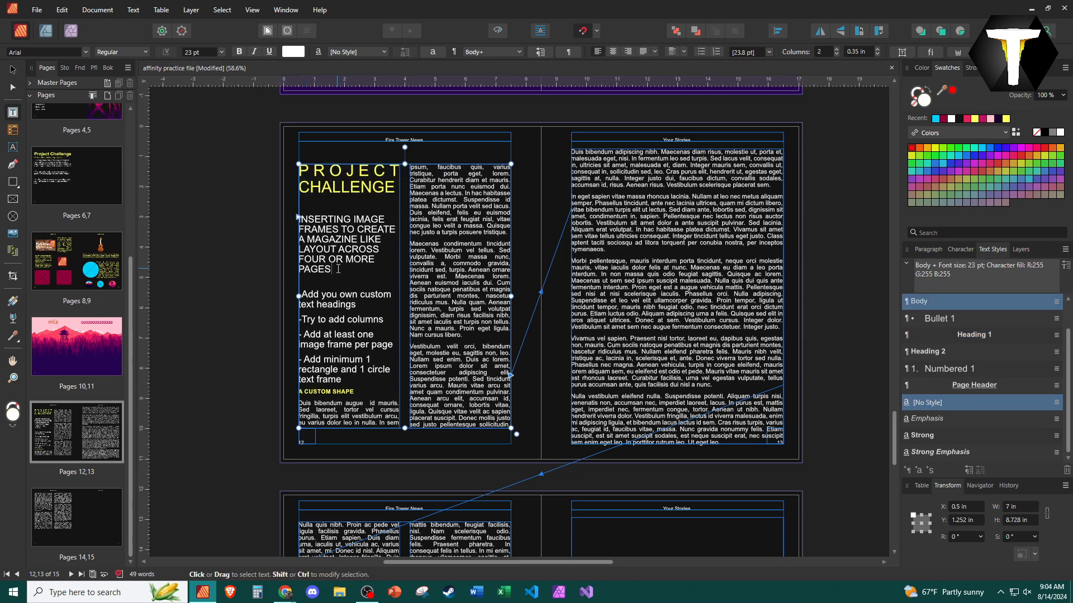
left_click_drag(338, 269, 278, 223)
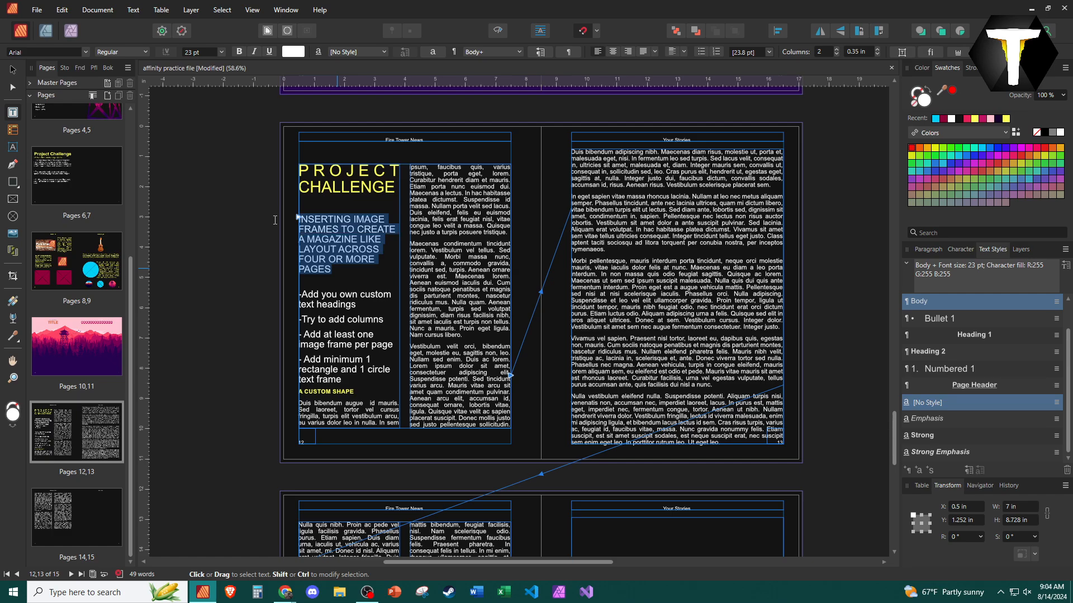
left_click(701, 51)
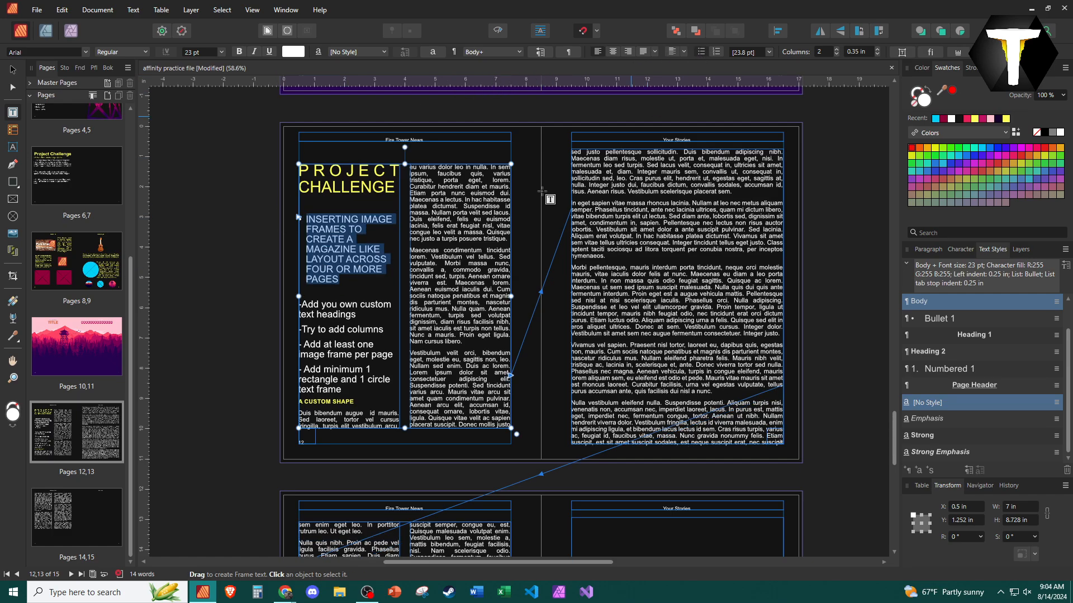
left_click(244, 304)
scroll(243, 305, "up", 2)
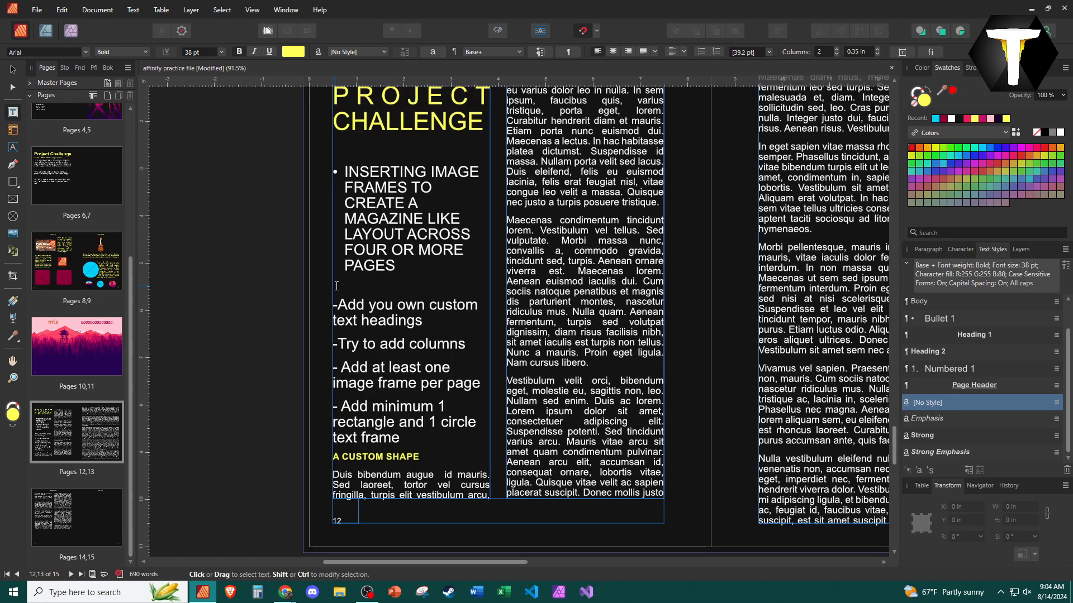
Undo the bullet formatting on the all-caps instruction paragraph and deselect its text
key("ctrl+z")
key("ctrl+z")
key("ctrl+z")
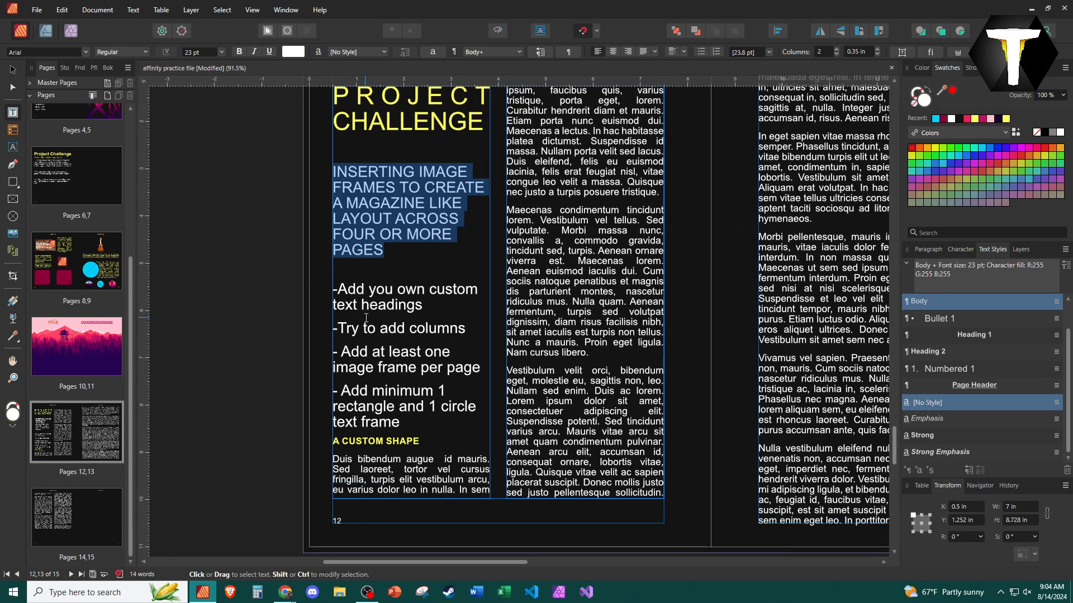
left_click(385, 289)
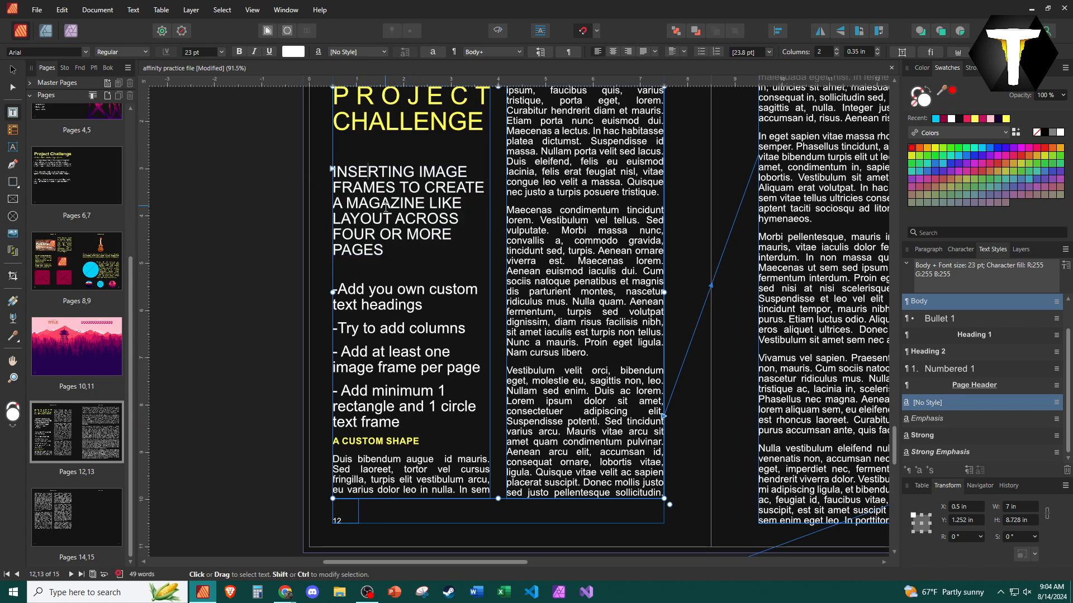
Insert a column break before the A CUSTOM SHAPE heading to start it in the second column on page 12
scroll(424, 299, "down", 1)
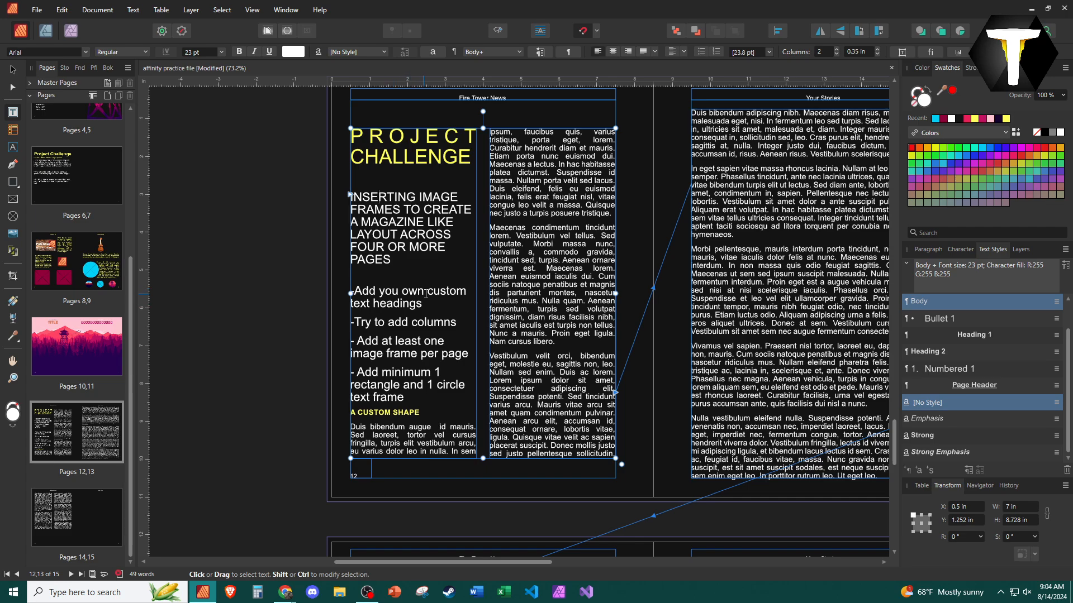
left_click(356, 414)
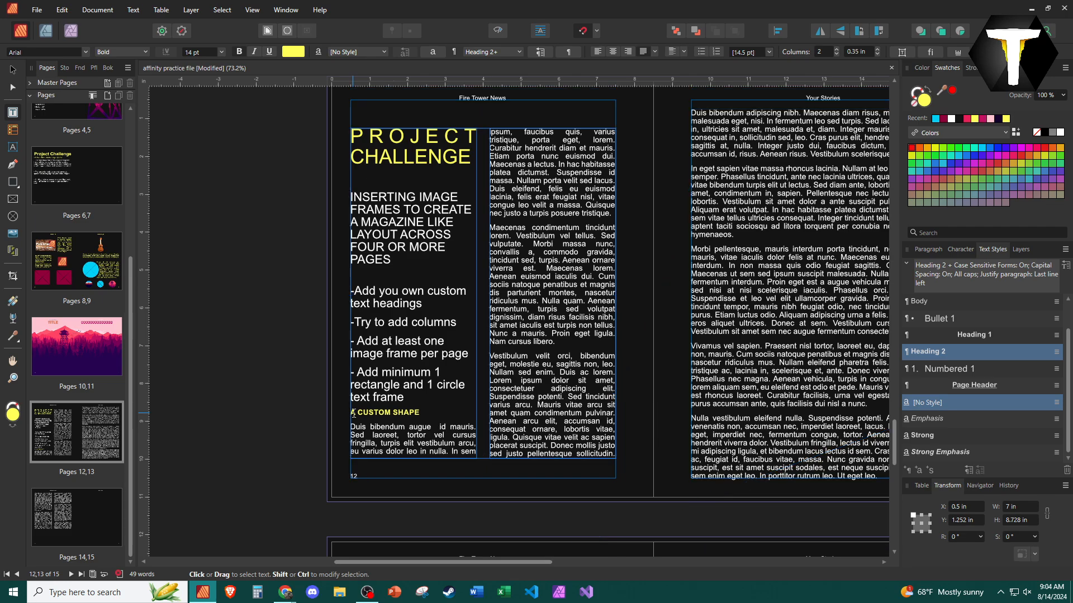
left_click(161, 9)
mouse_move(144, 10)
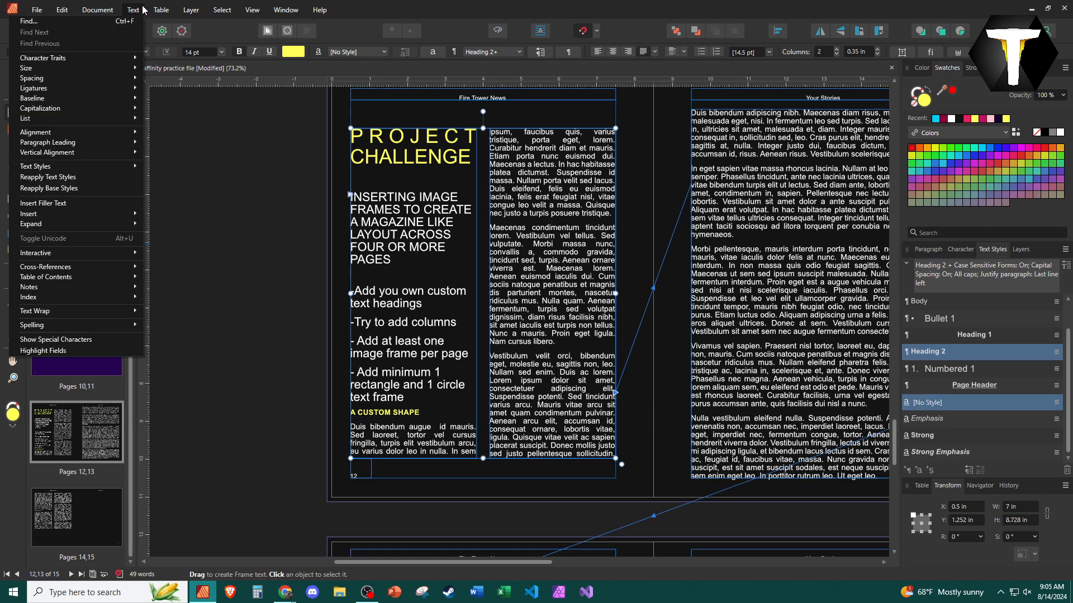
mouse_move(115, 214)
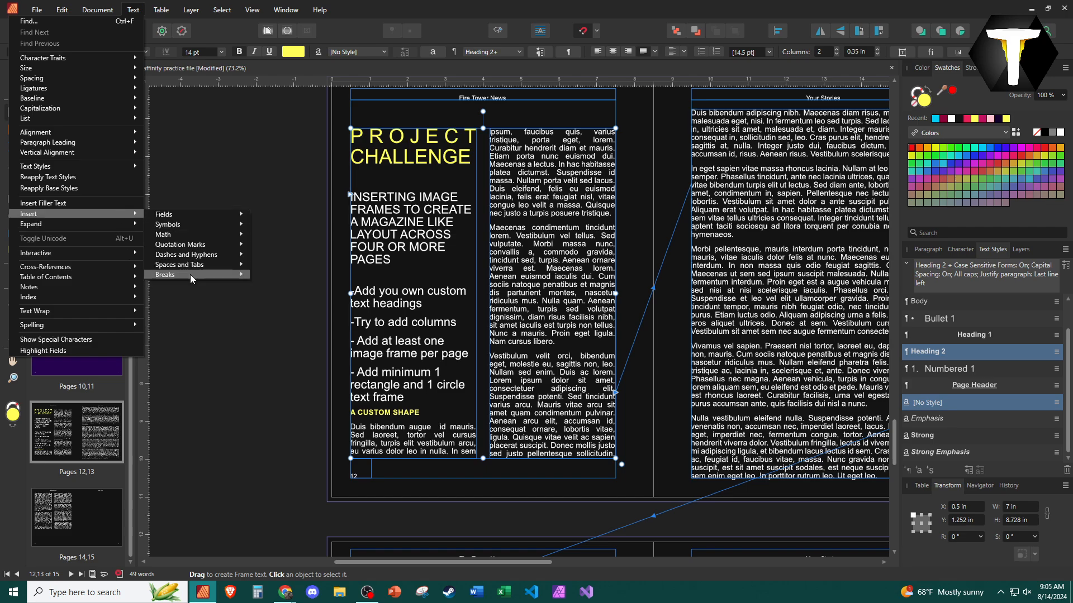
mouse_move(190, 274)
left_click(99, 287)
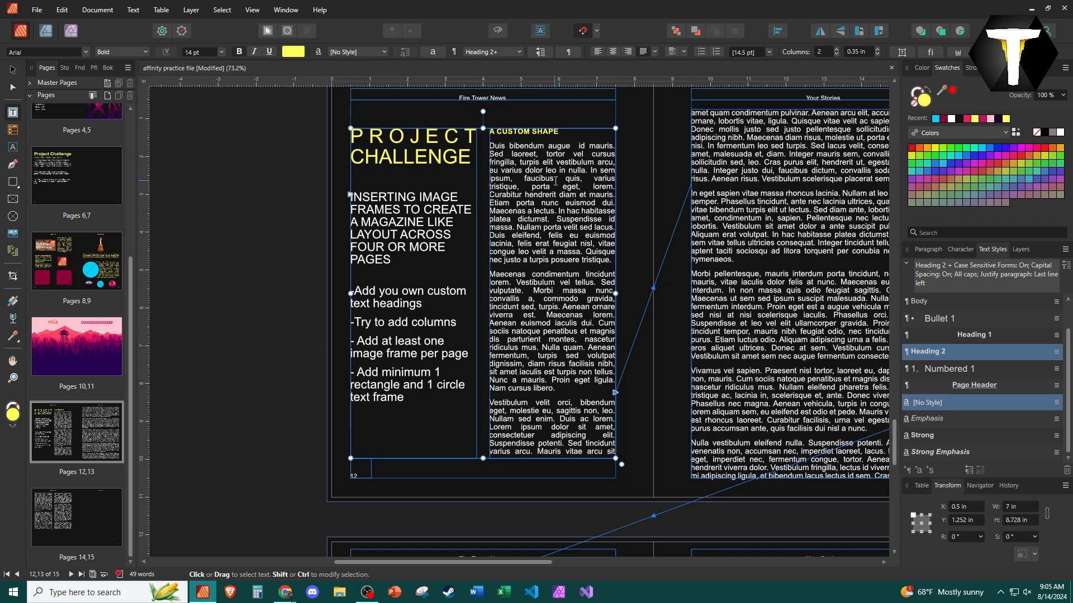
left_click(552, 232)
left_click(414, 424)
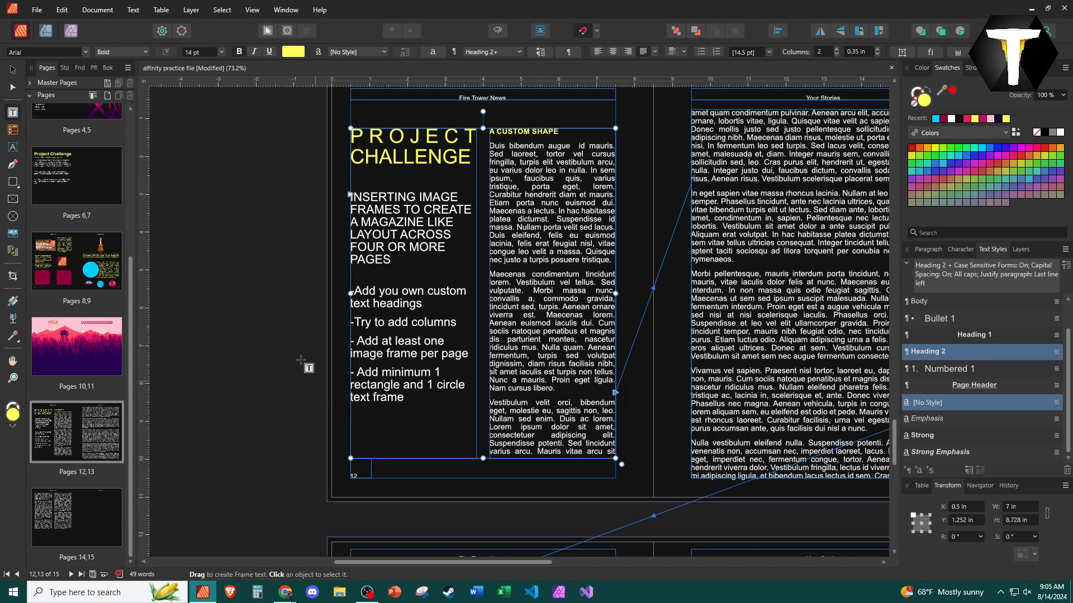
Shorten the two-column text frame on page 14 to a height of about 6.45 in
left_click(286, 374)
scroll(283, 366, "right", 1)
scroll(275, 364, "down", 3)
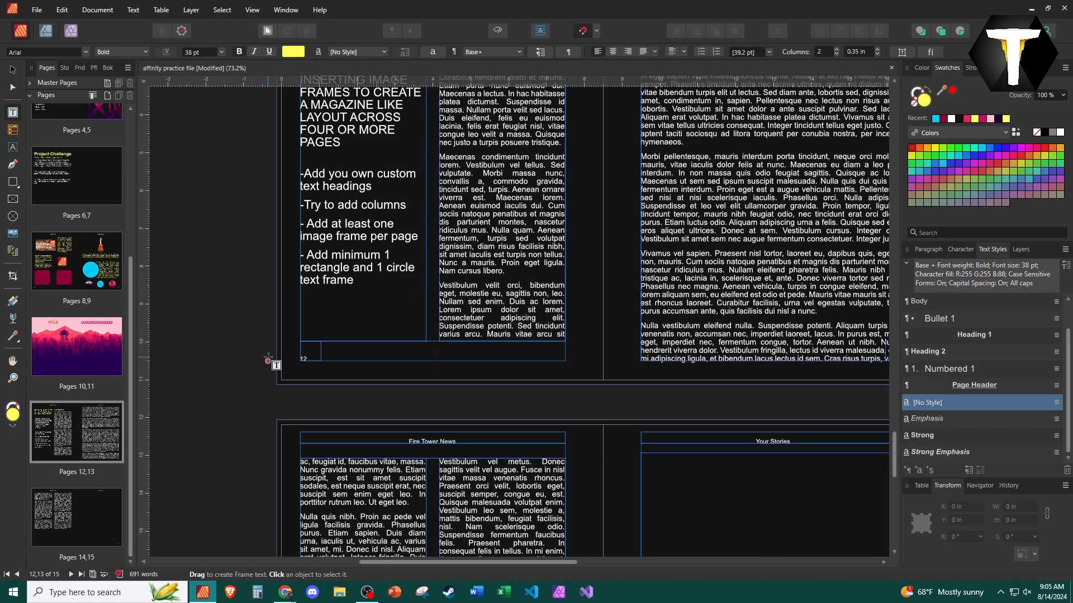
scroll(276, 364, "down", 3)
scroll(279, 366, "down", 1)
scroll(297, 474, "up", 2)
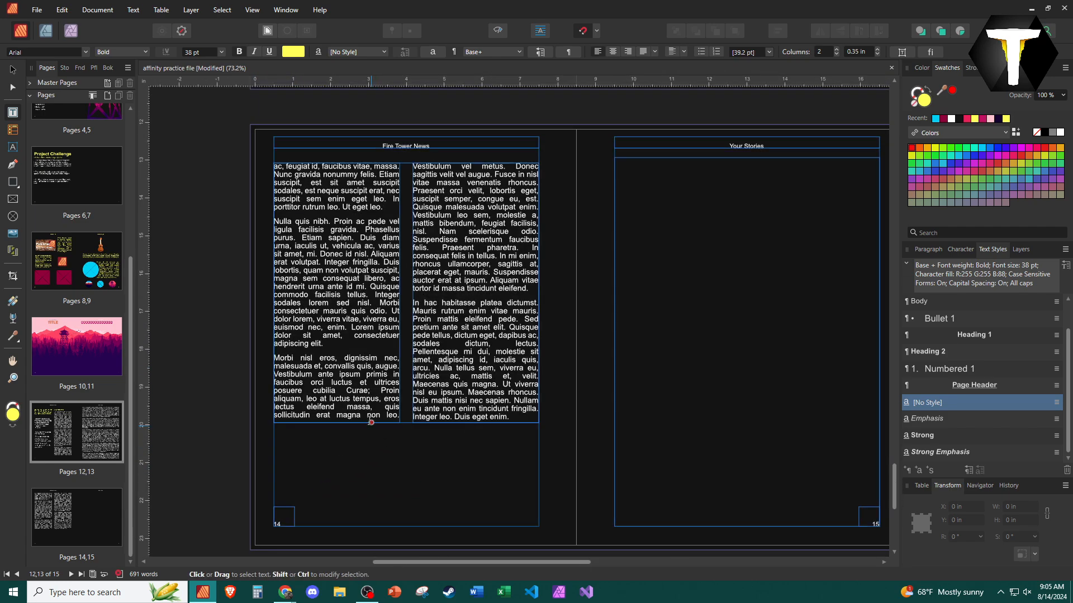
left_click(372, 421)
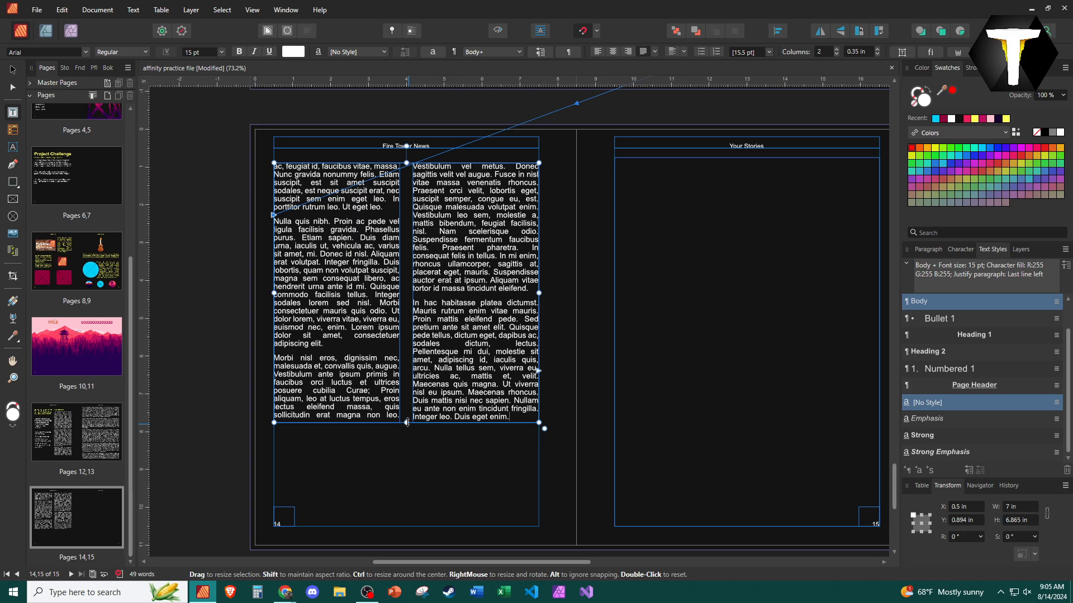
left_click_drag(407, 423, 407, 407)
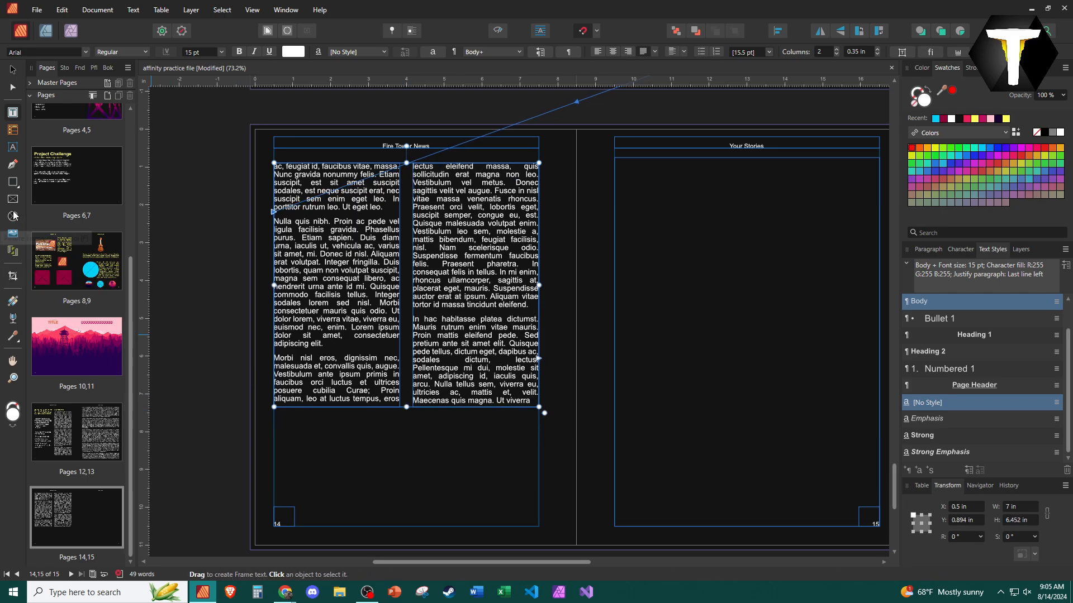
Below page 14's text, draw a circular picture frame about 1.79 in wide and a one-column text frame about 4.6 by 1.57 in beside it
left_click(14, 216)
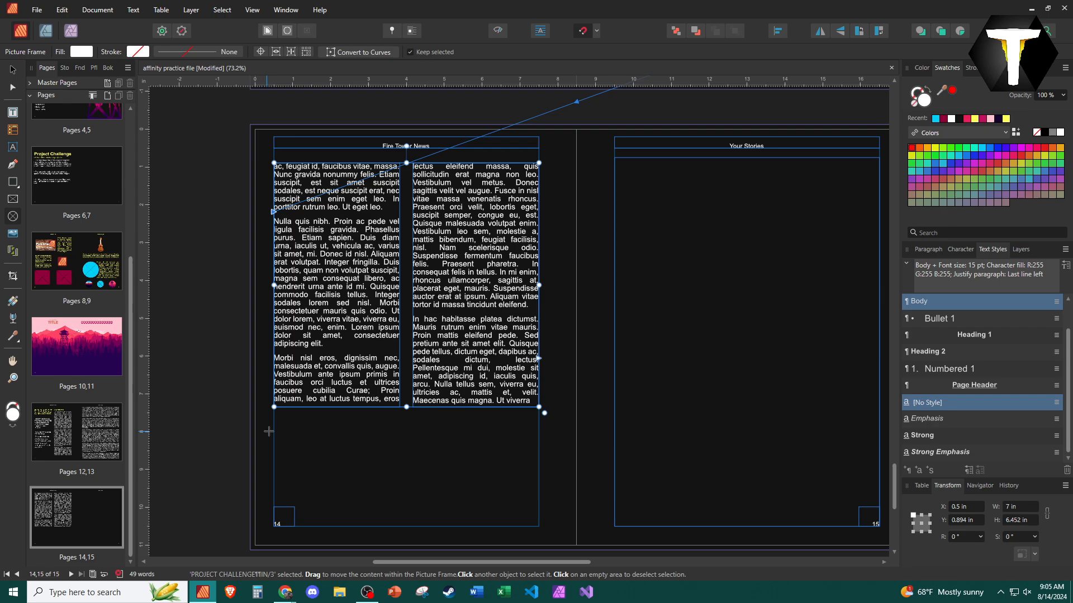
left_click_drag(269, 432, 354, 486)
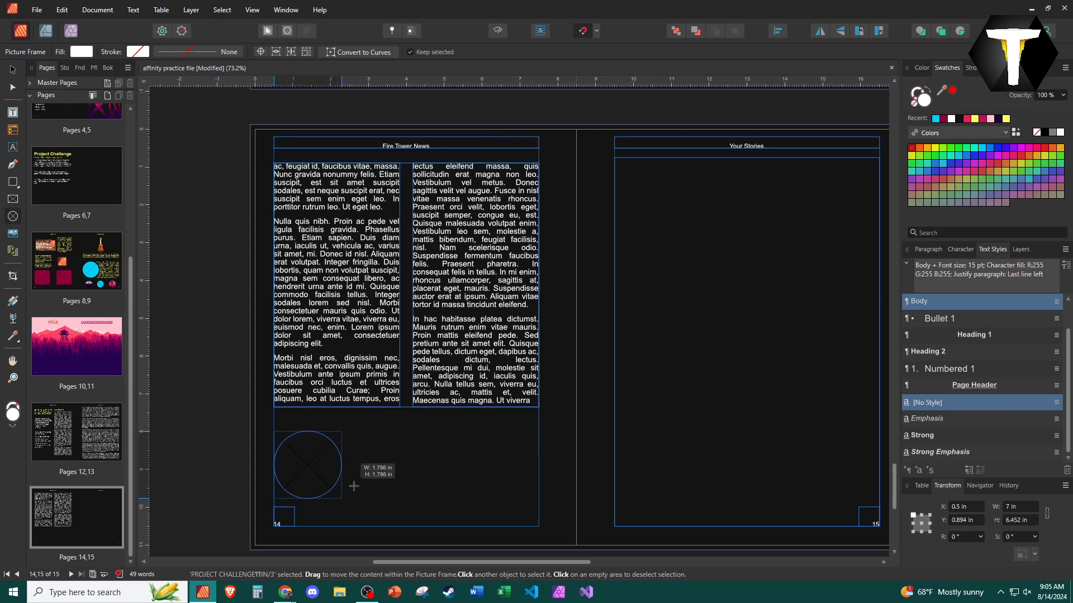
left_click_drag(359, 436, 530, 490)
left_click(13, 112)
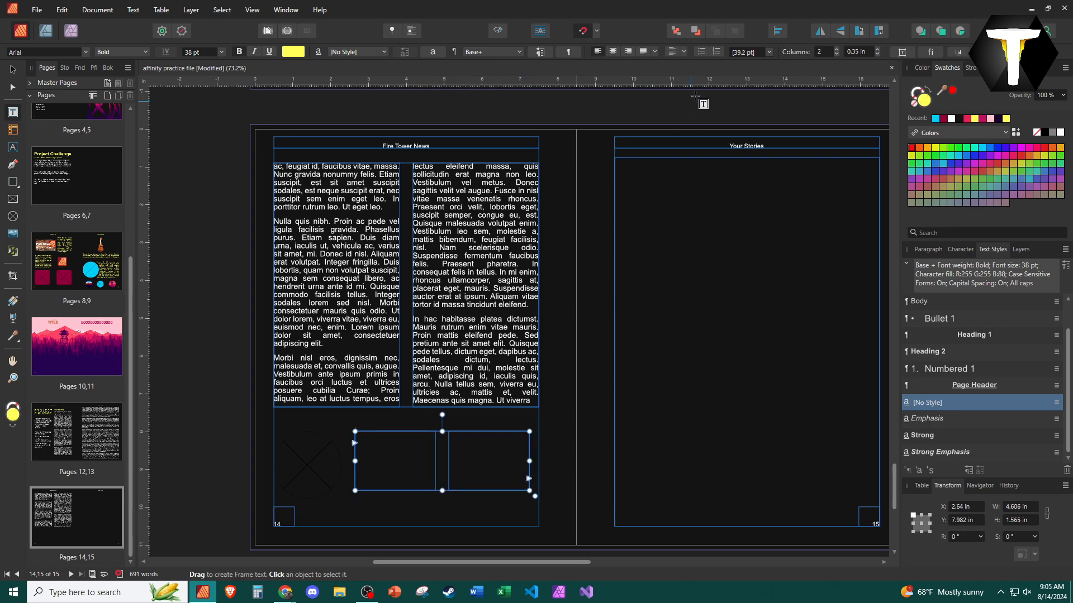
left_click(837, 54)
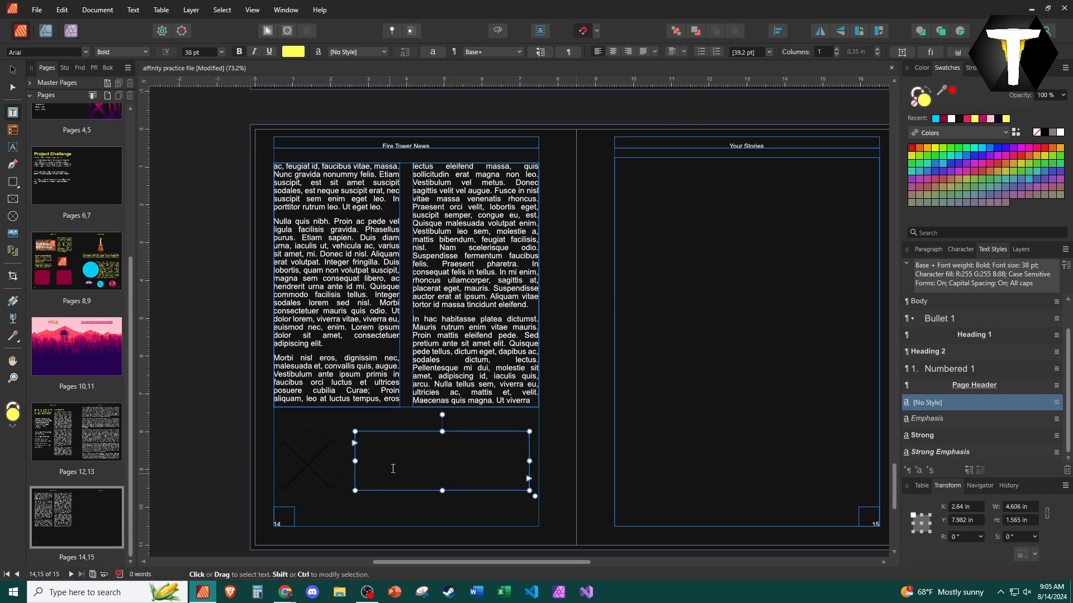
Enter ABOUT THE AUTHOR in the new text frame and apply the Heading 2 style to it
type("ABOU")
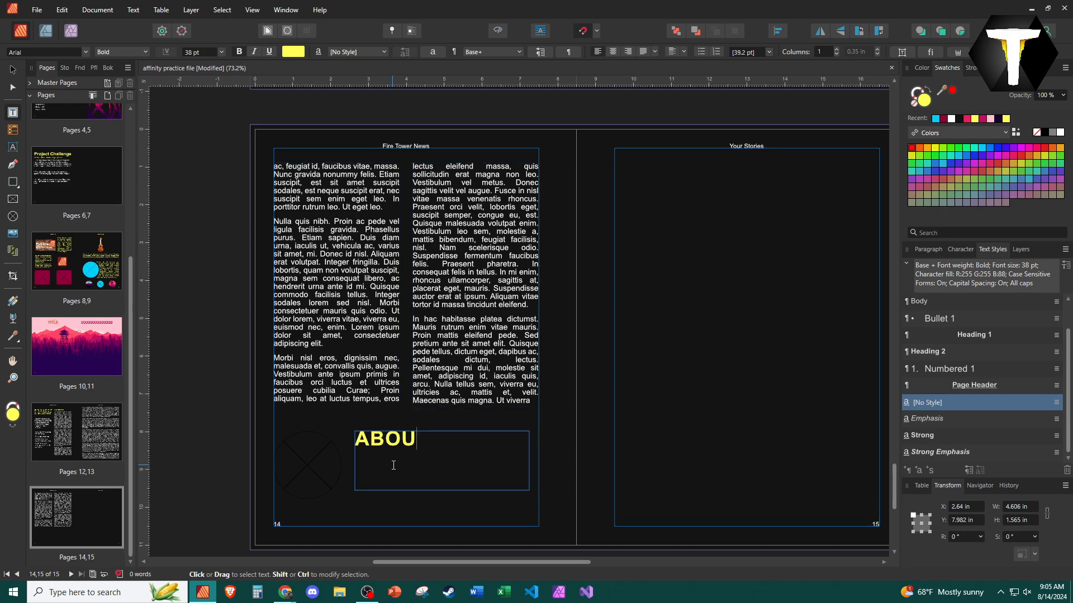
type("T THE AUTHOR")
key("shift+Home")
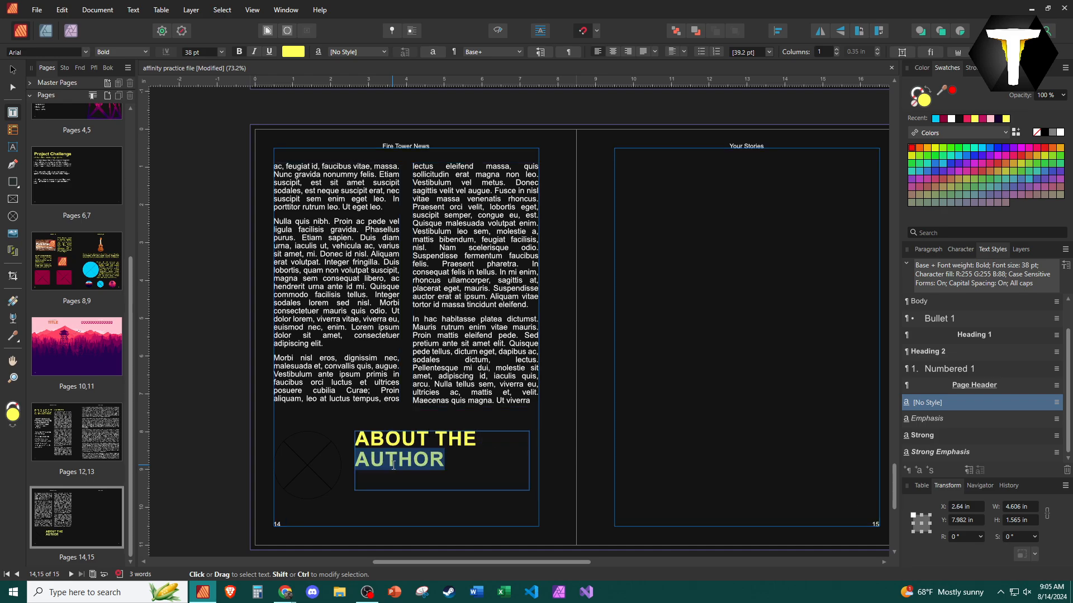
key("shift+Up")
left_click(955, 353)
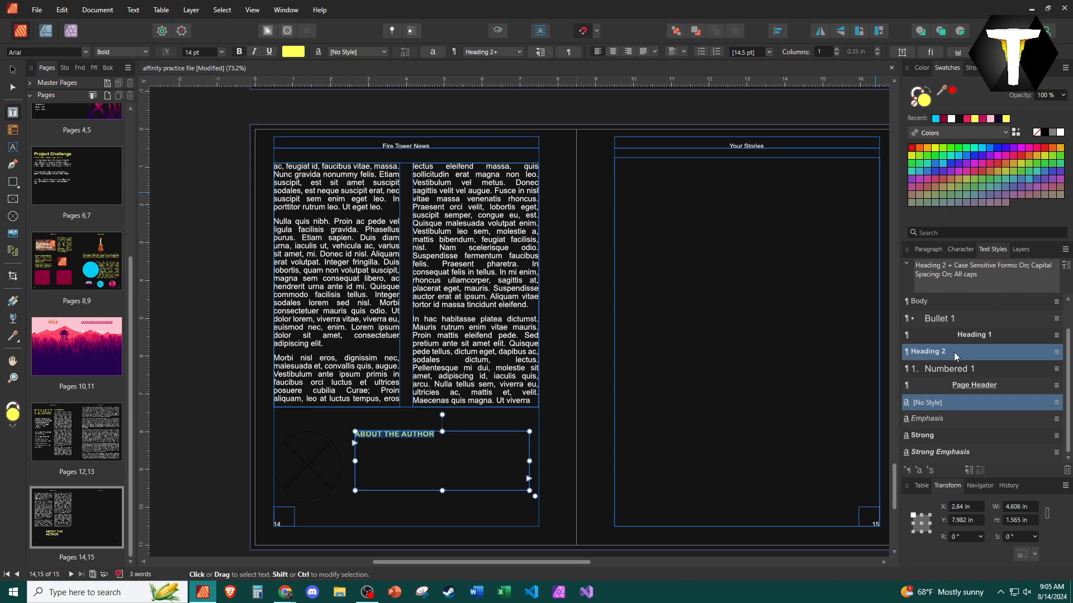
Add a white paragraph under ABOUT THE AUTHOR with the filler text GEJNGSDKJFNDKLJFGNDSLKRJNGESLKRJNGSKJLRENG
left_click(476, 437)
key("Return")
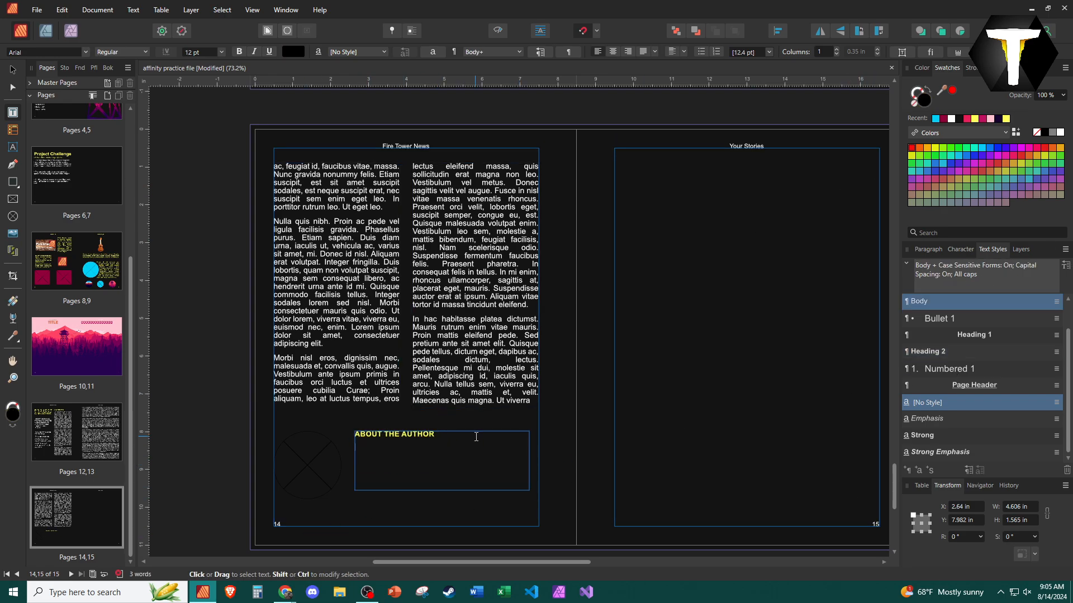
key("Escape")
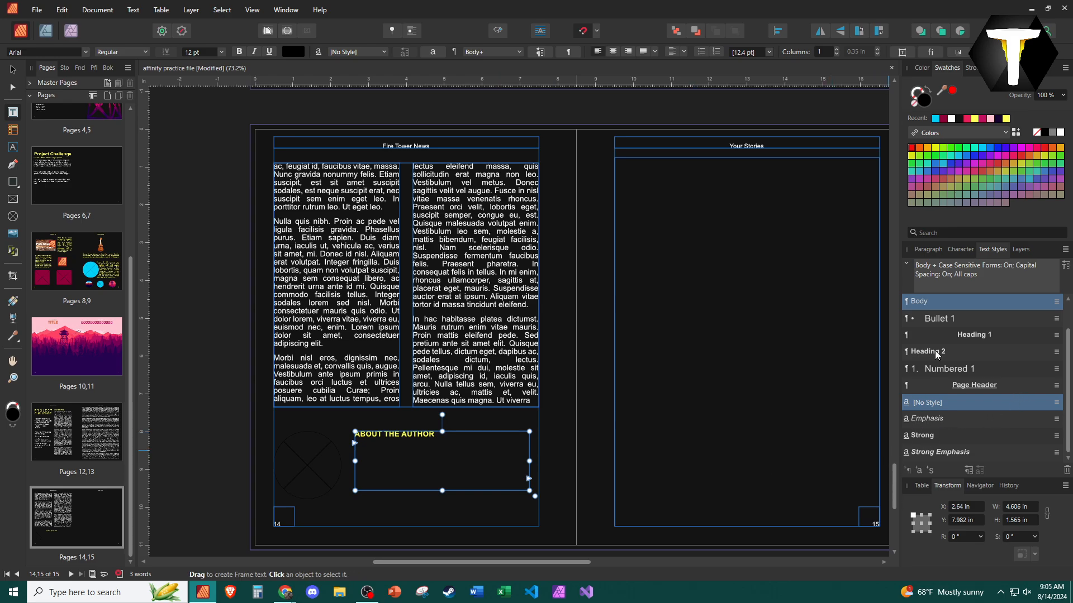
scroll(948, 321, "up", 2)
left_click(293, 51)
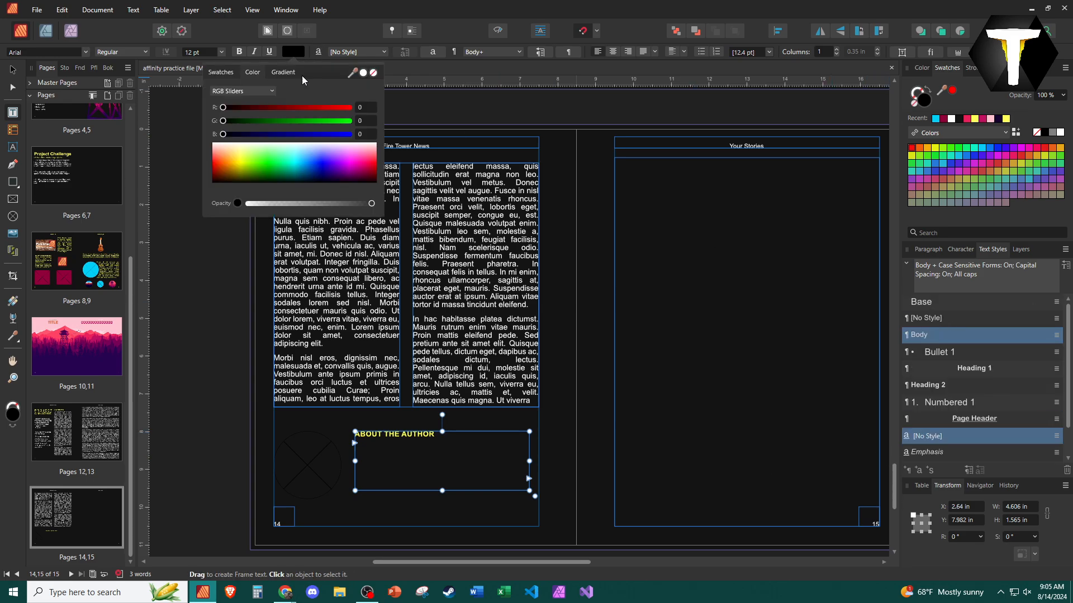
left_click_drag(303, 150, 284, 111)
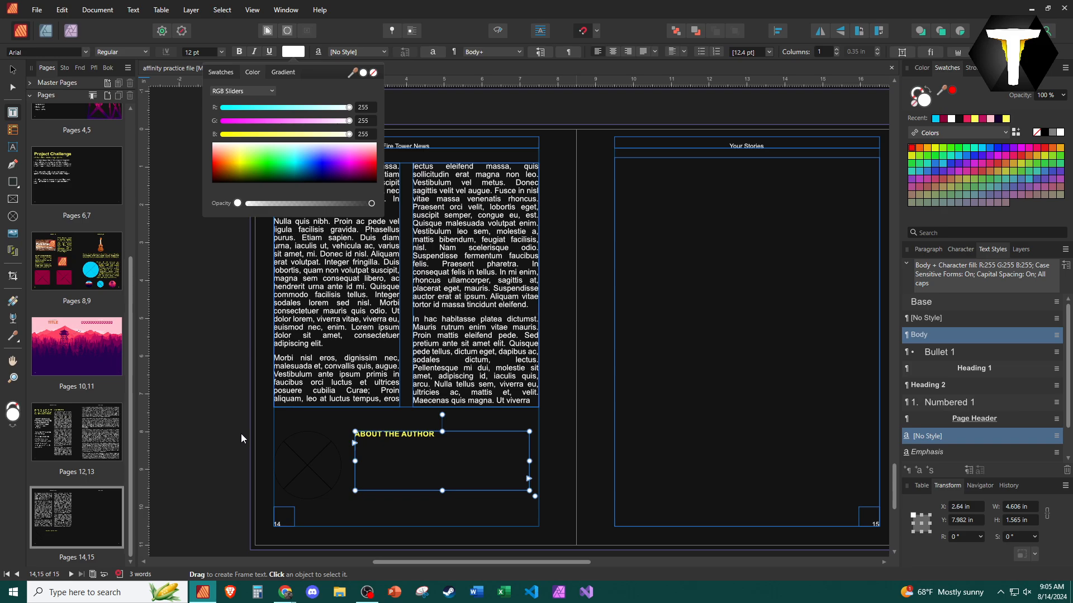
left_click(409, 452)
type("GEJNGSDKJFNDKLJFGNDSLKRJNGES")
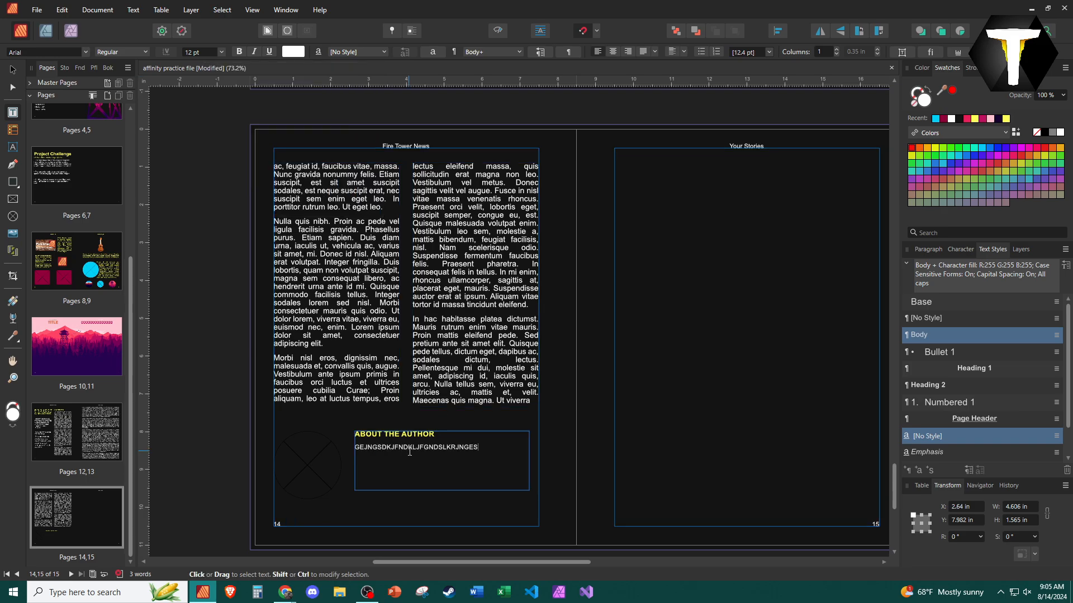
type("GSKJLRENG")
Fill the circular picture frame on page 14 with the Ukulele4 image and enlarge the image to about 118%
left_click(290, 465)
left_click(303, 467)
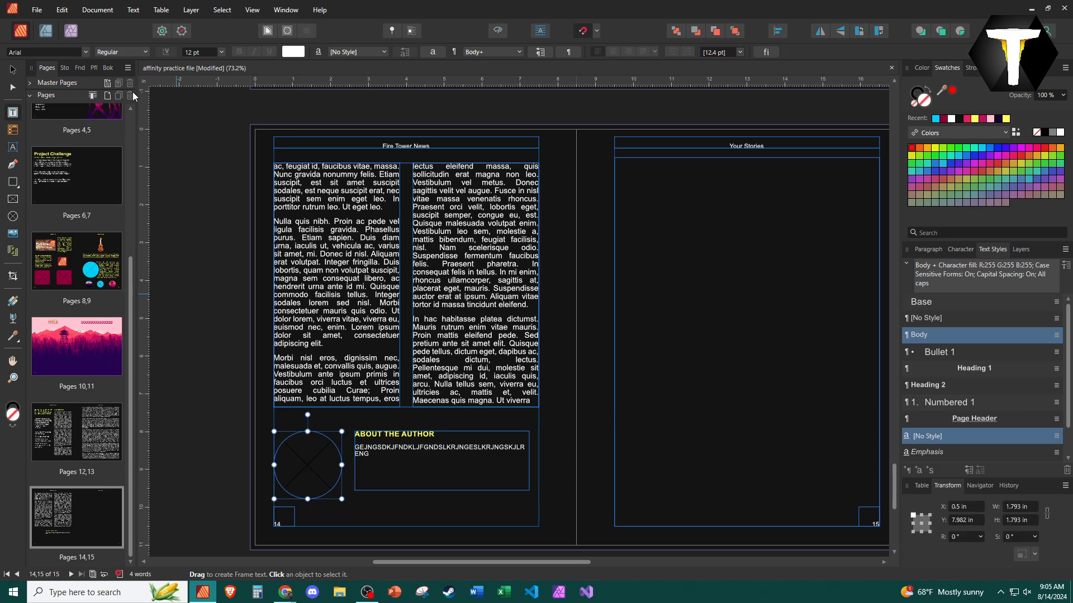
left_click(13, 72)
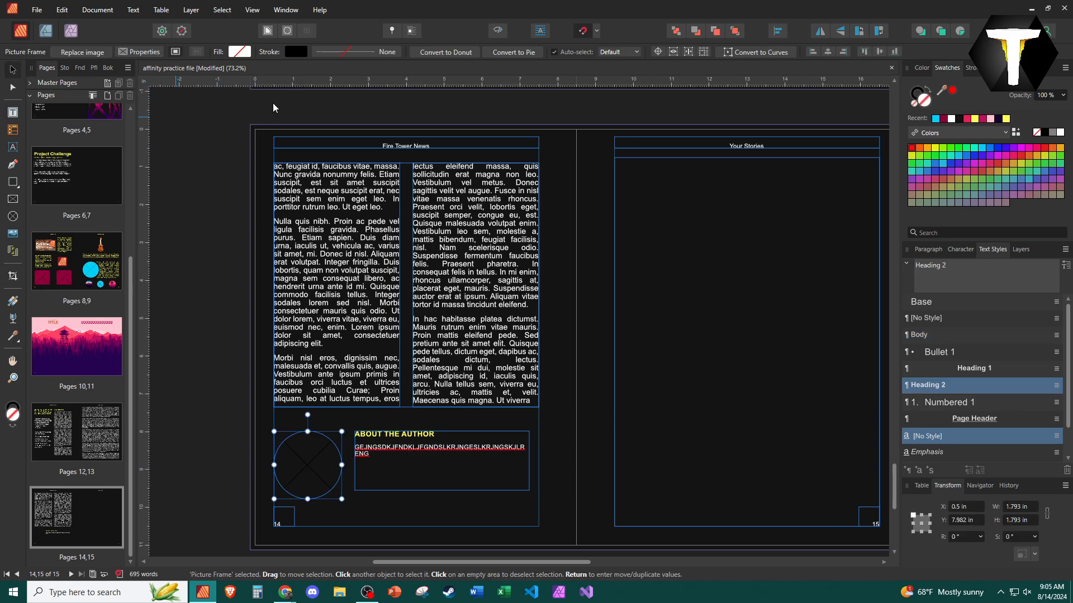
left_click(85, 54)
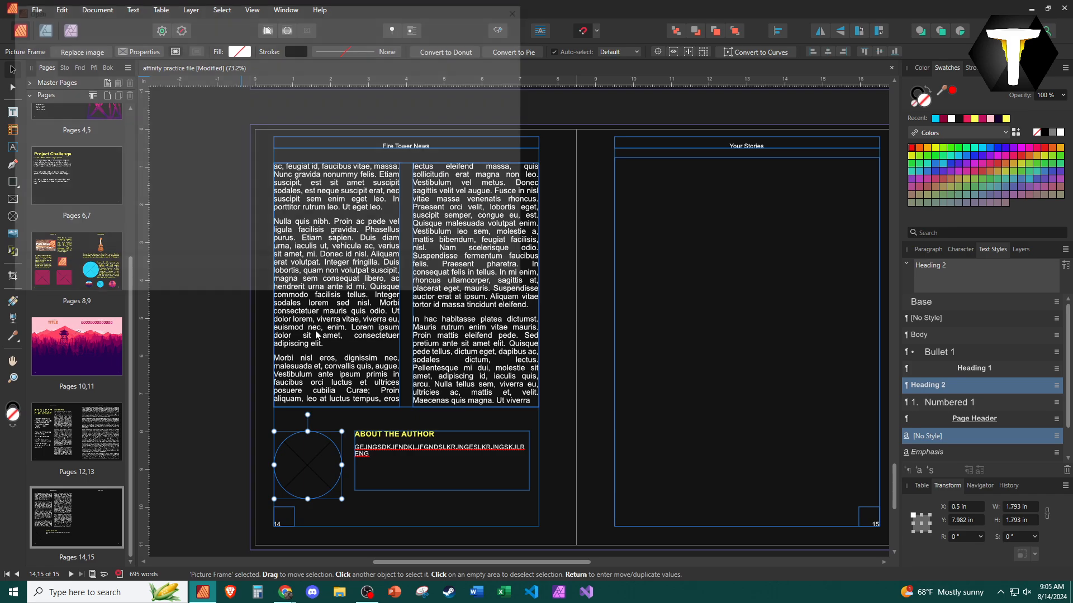
scroll(412, 141, "down", 3)
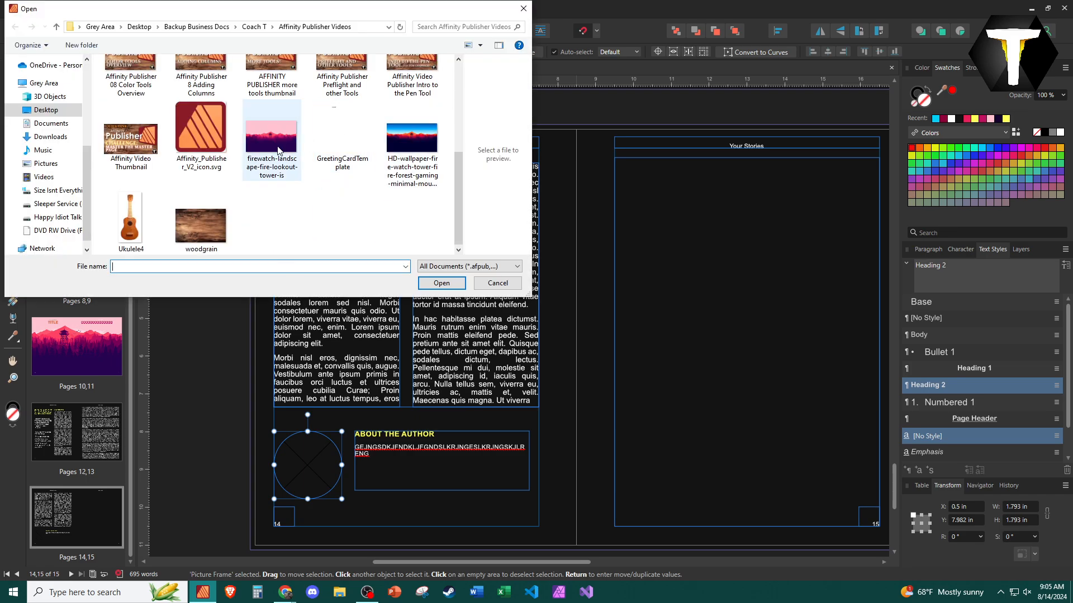
double_click(131, 221)
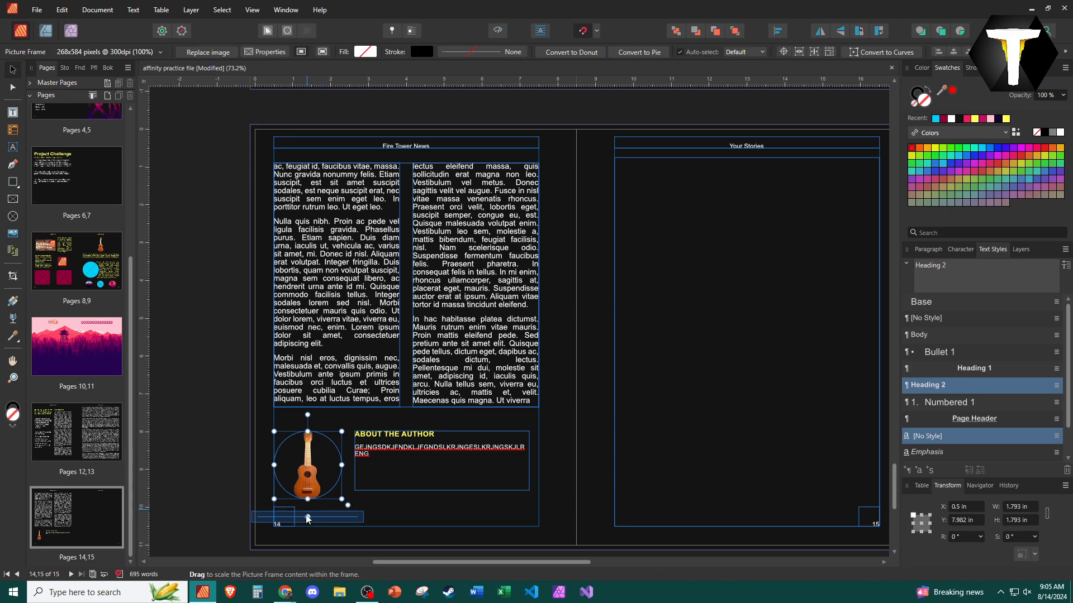
left_click_drag(307, 517, 319, 519)
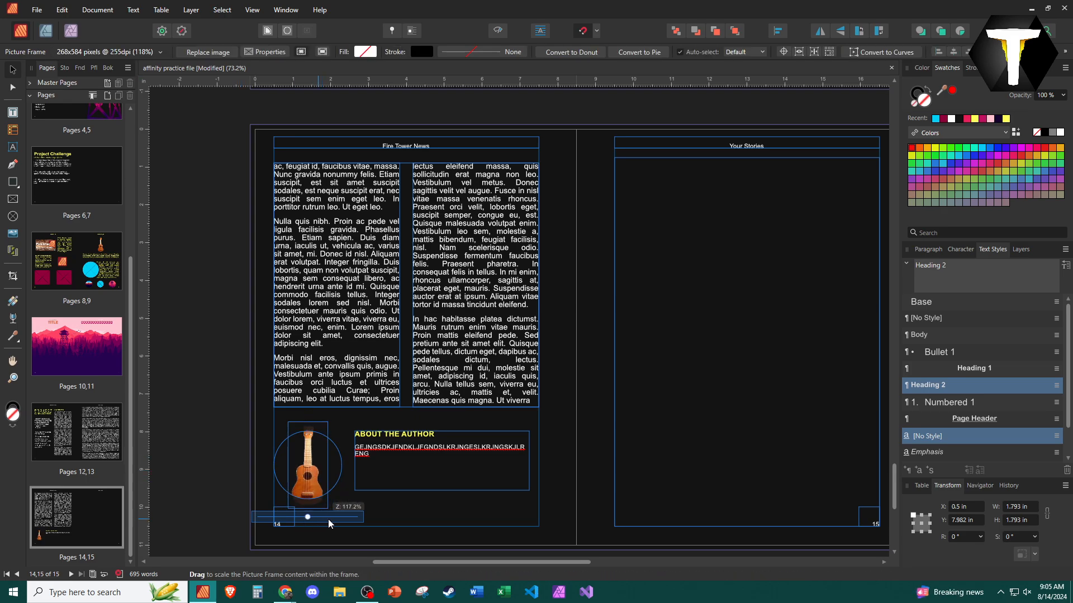
left_click(231, 464)
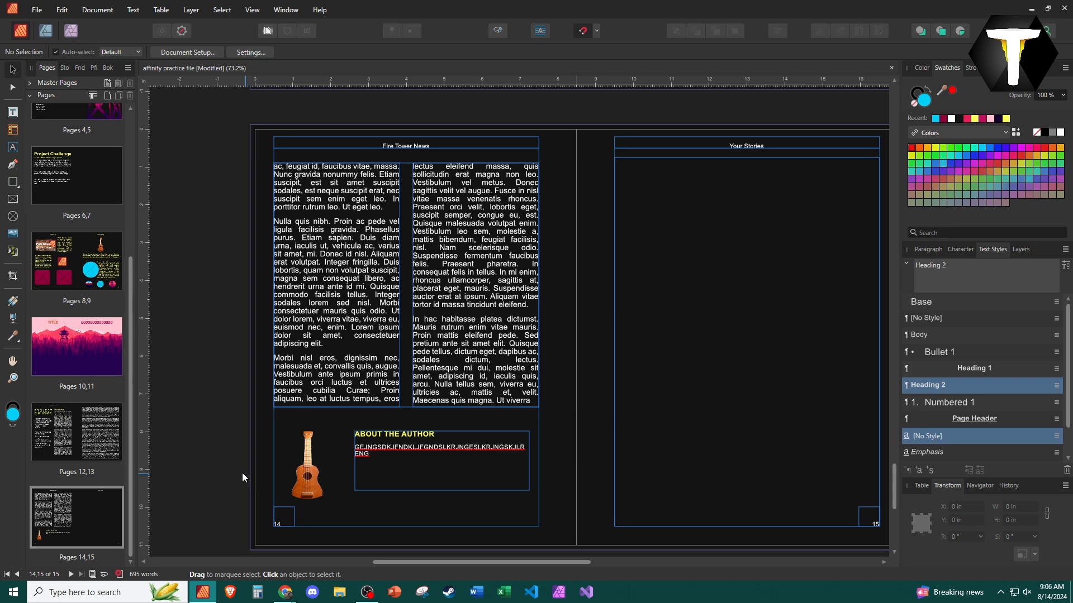
scroll(242, 473, "up", 10)
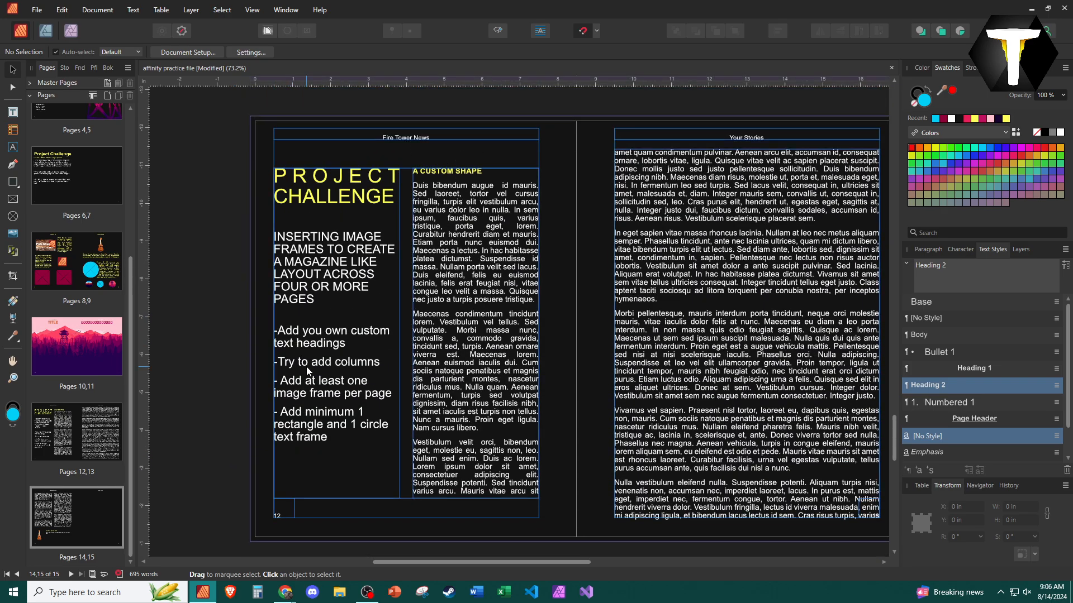
left_click(308, 370)
double_click(311, 384)
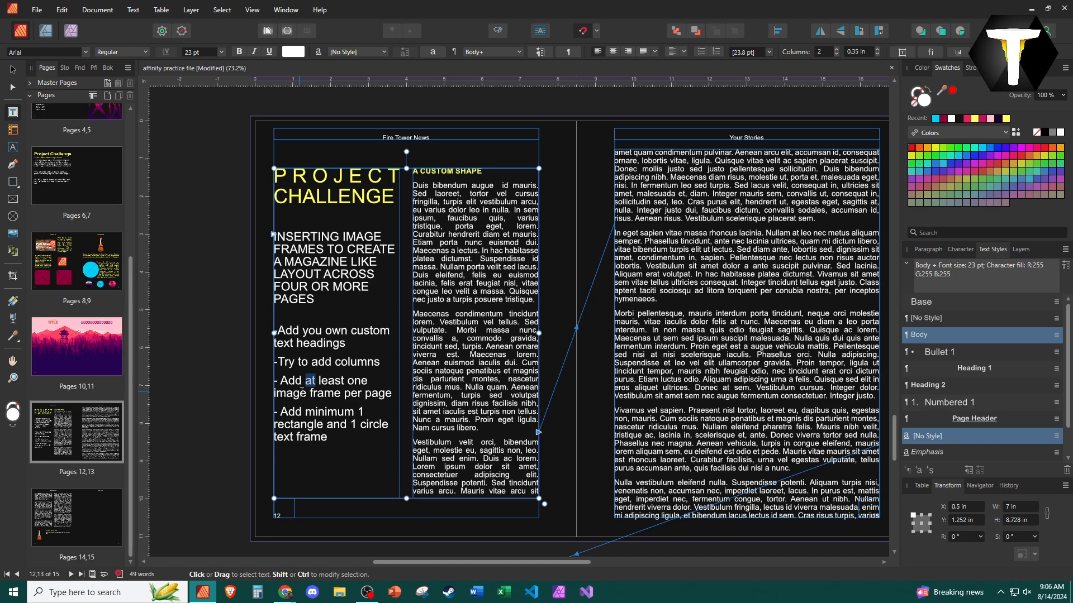
scroll(436, 398, "right", 2)
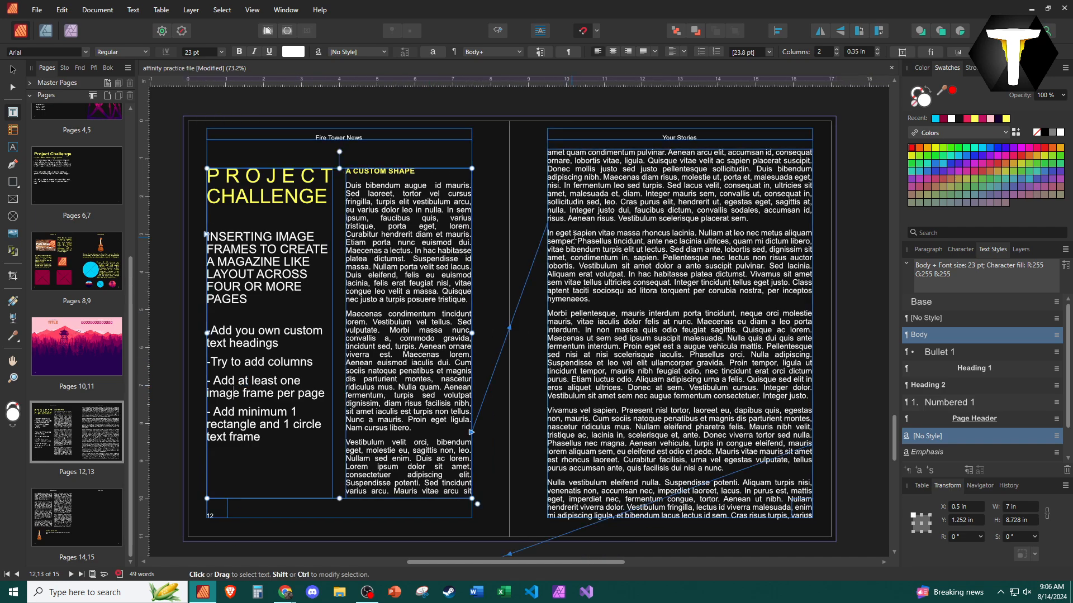
Edit the Dark Background master of pages 12,13 detached, set the page 13 text frame to two columns, and finish the detached editing
left_click(587, 268)
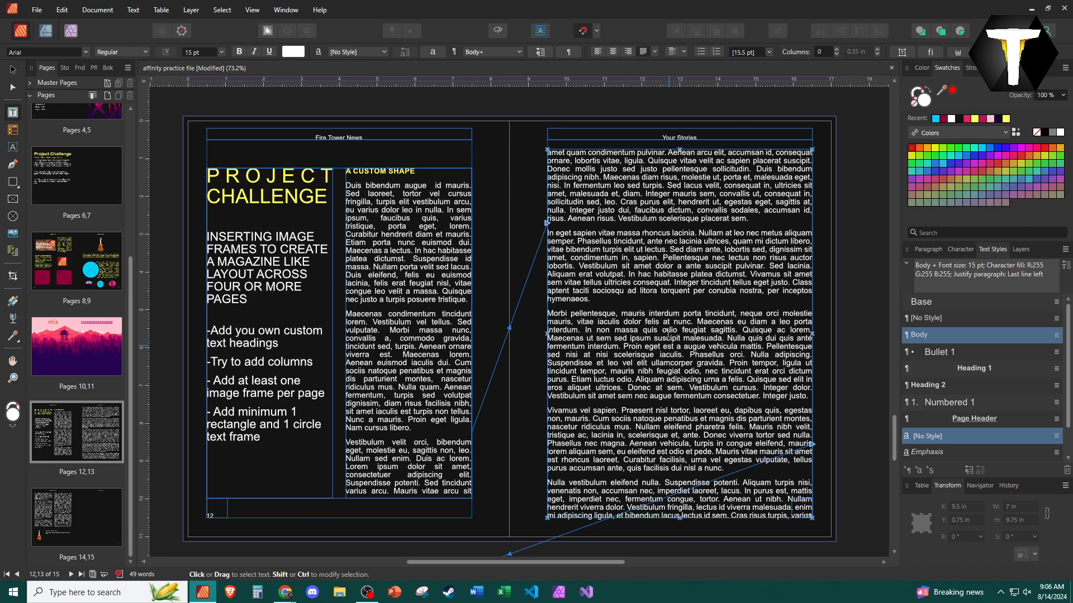
scroll(73, 391, "up", 3)
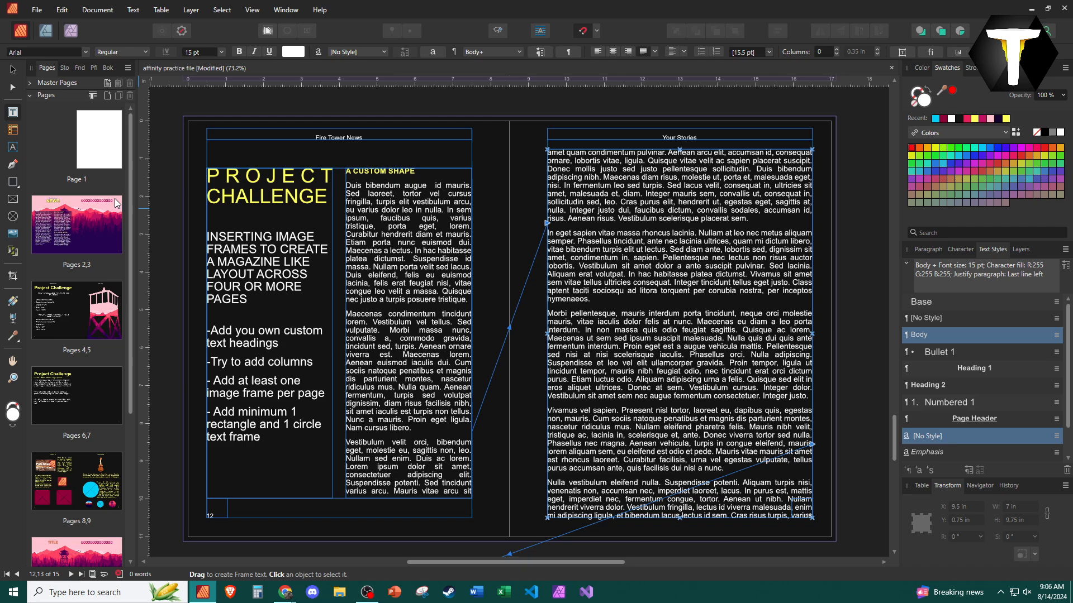
scroll(70, 411, "down", 4)
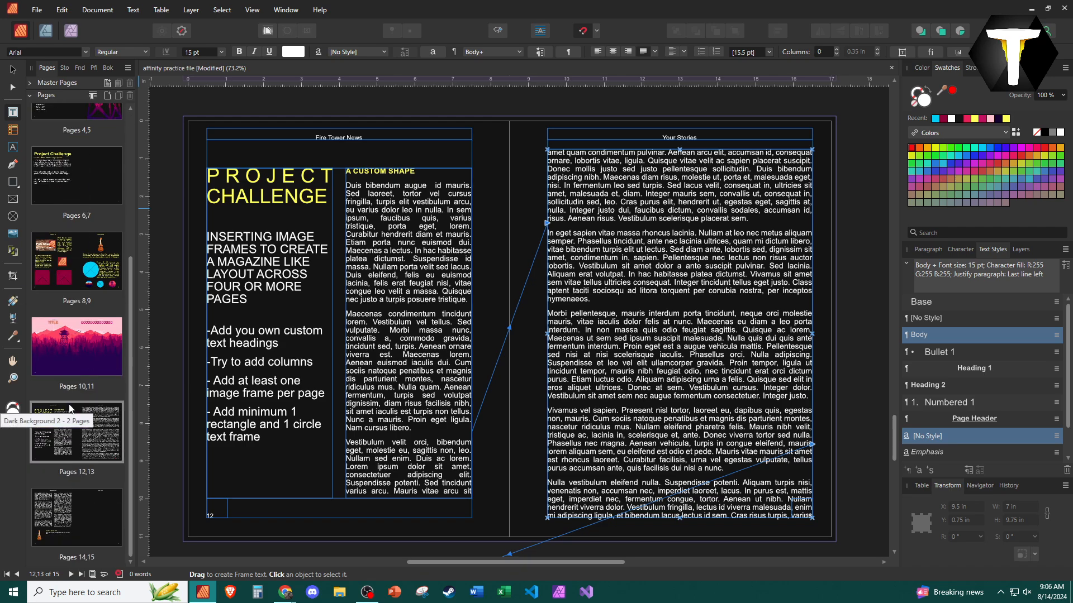
left_click(1021, 249)
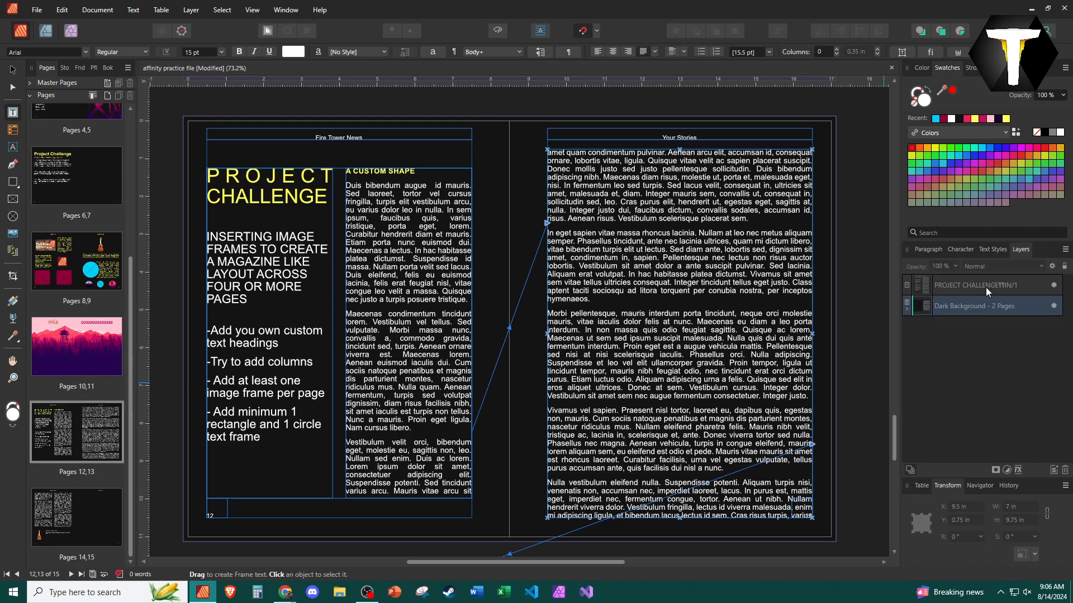
right_click(958, 305)
left_click(872, 375)
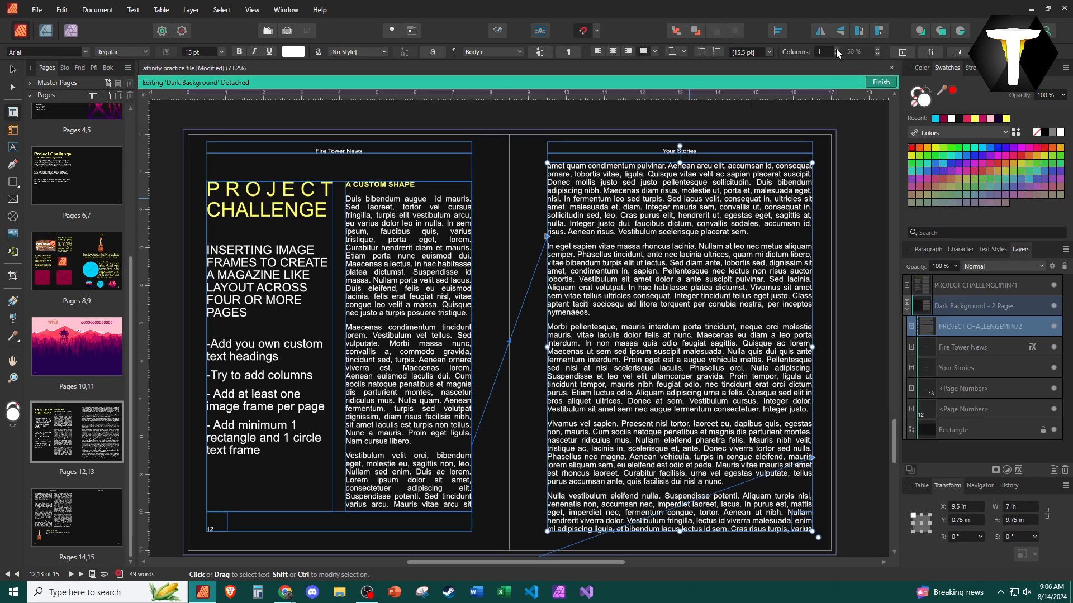
left_click(836, 49)
scroll(473, 281, "down", 3)
scroll(473, 281, "down", 3)
scroll(424, 347, "up", 5)
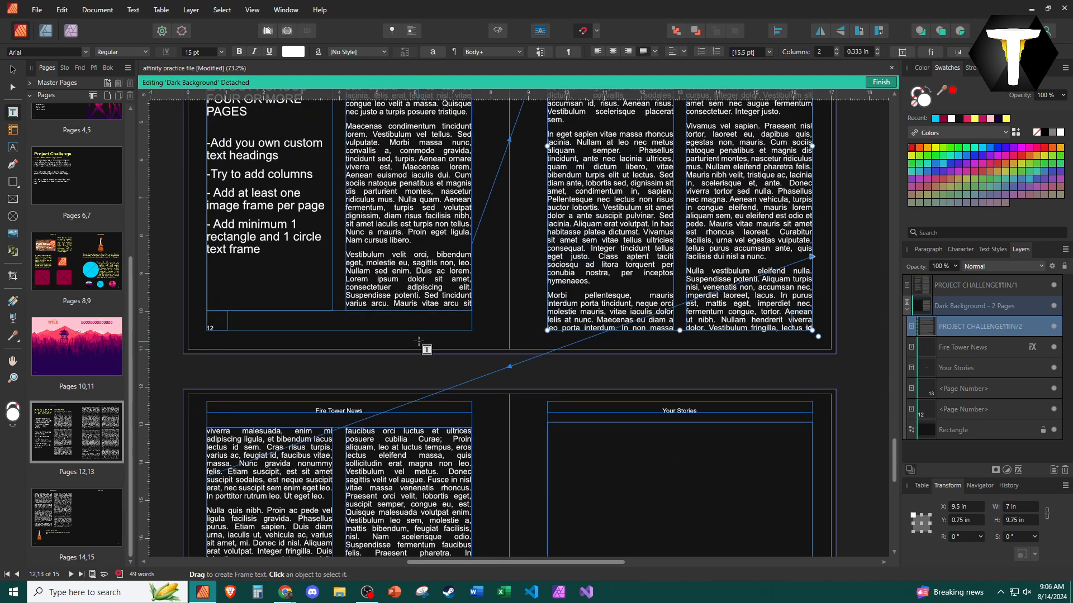
left_click(376, 142)
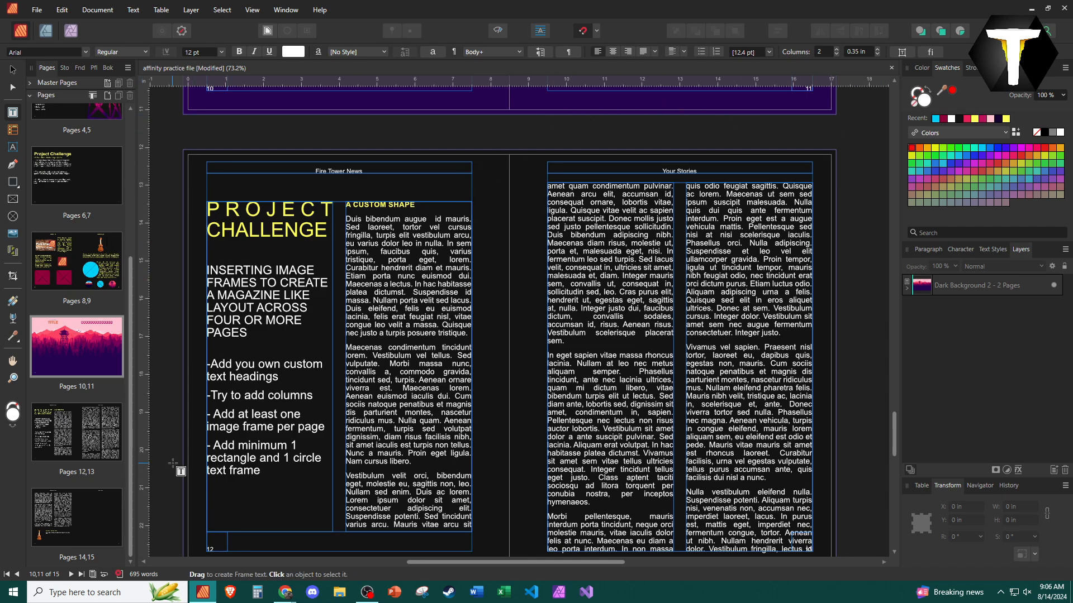
Draw a rectangular picture frame about 7 by 2.35 in across the upper part of page 13's text columns
left_click(655, 229)
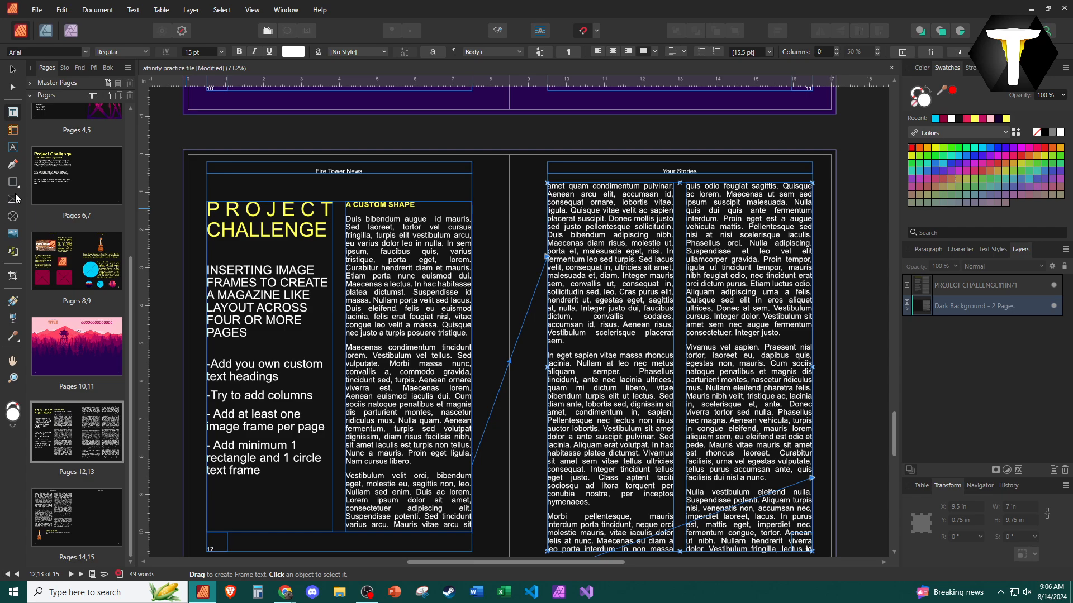
left_click(14, 199)
left_click_drag(547, 183, 812, 272)
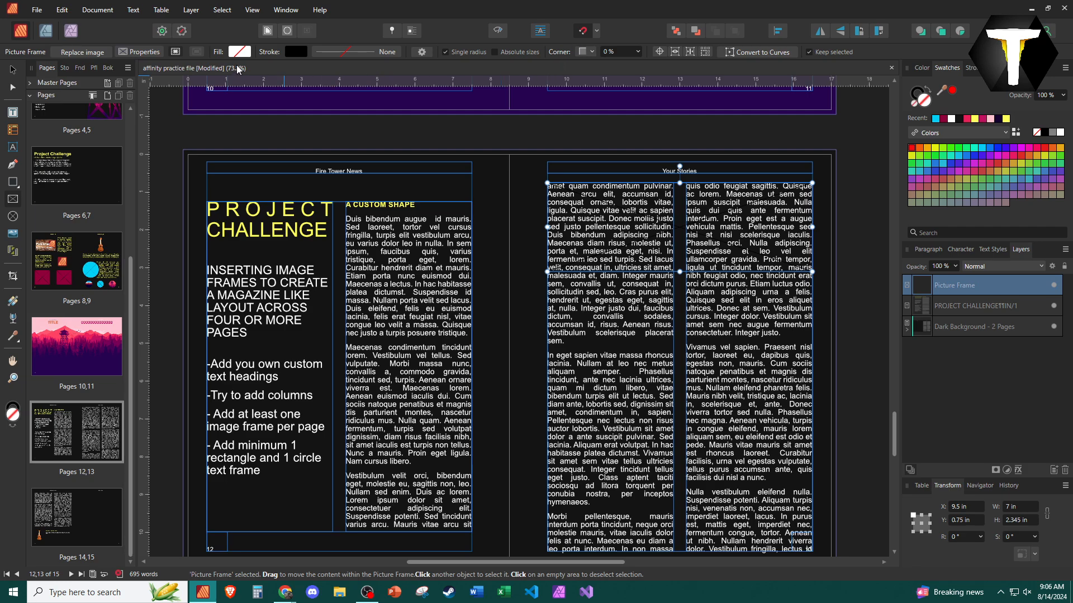
Fill page 13's picture frame with the Affinity Publisher 8 Adding Columns image and reduce the image to about 85%
left_click(82, 52)
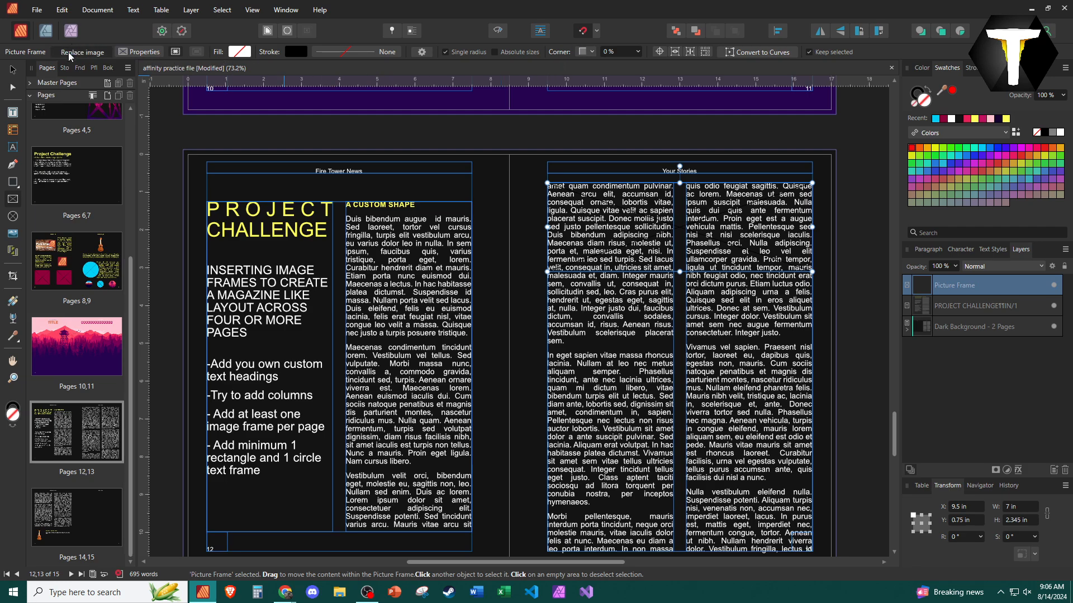
scroll(340, 210, "up", 2)
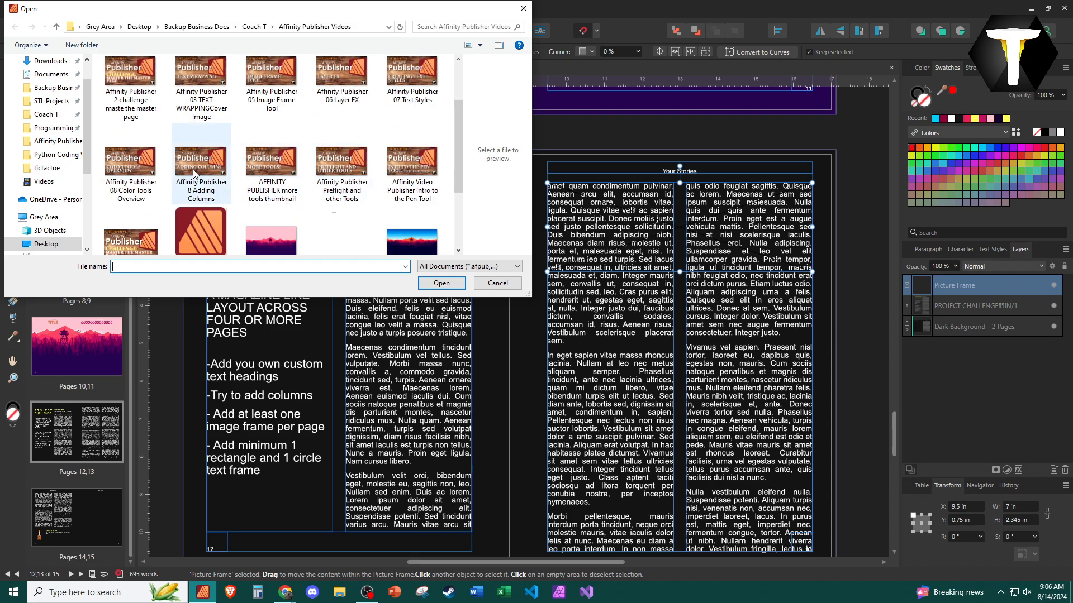
double_click(199, 168)
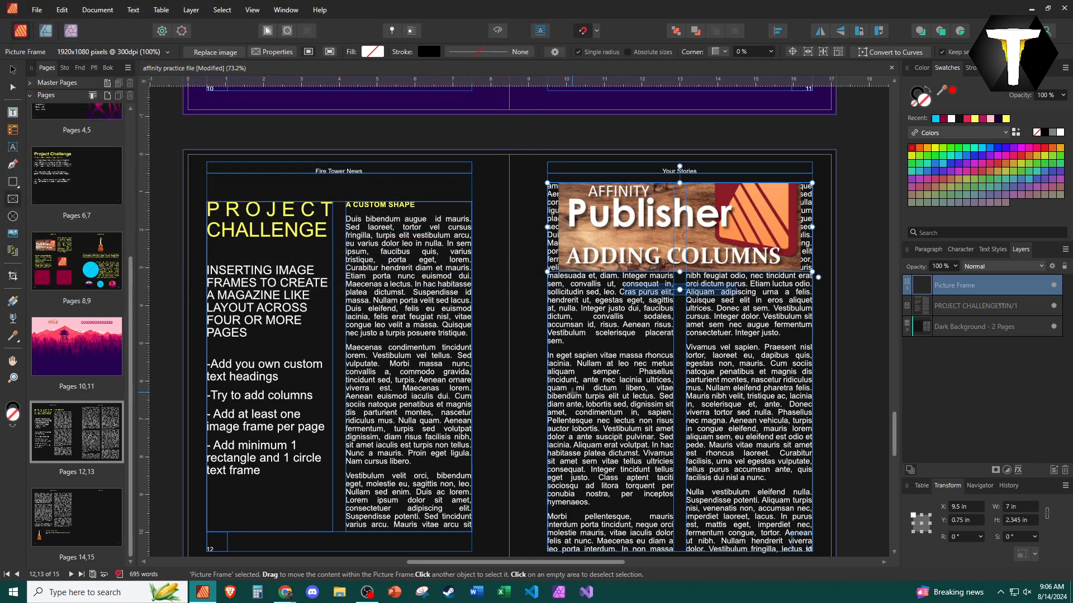
left_click_drag(679, 290, 672, 291)
Set the text wrap of page 13's picture frame to Jump and deselect the frame
left_click(266, 30)
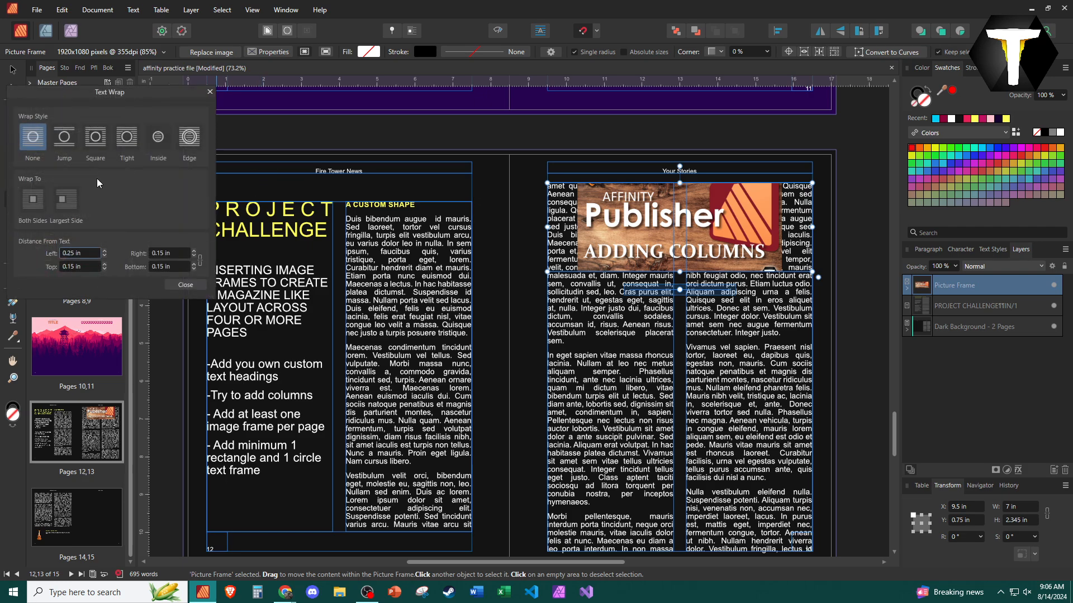
left_click(64, 137)
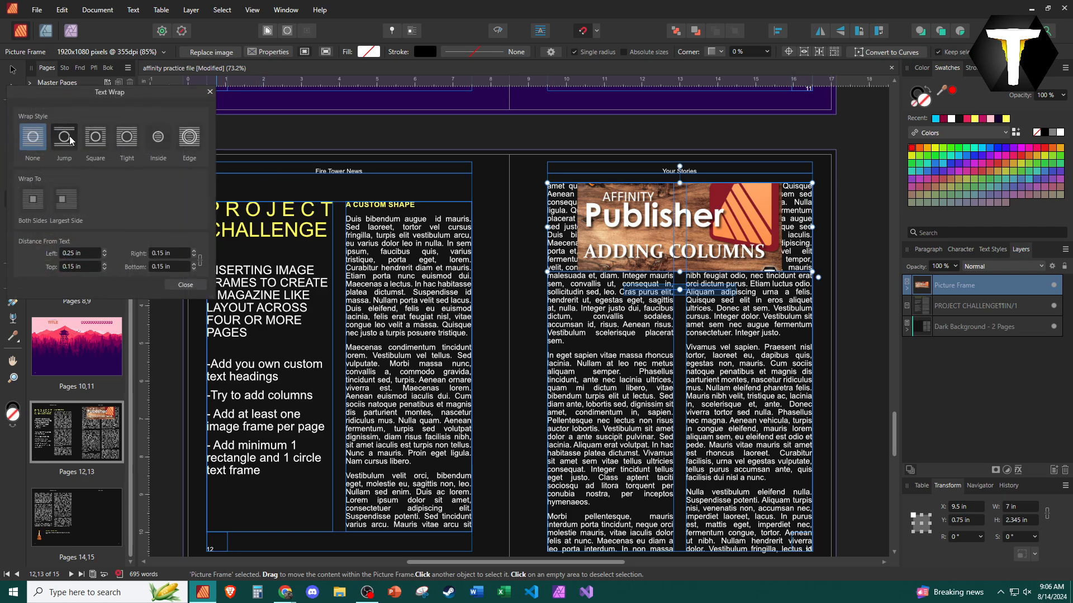
left_click(193, 285)
left_click(482, 370)
Resize page 12's text frame to start at about 2.37 in with a height of about 7.59 in, leaving room above it
scroll(492, 373, "down", 3)
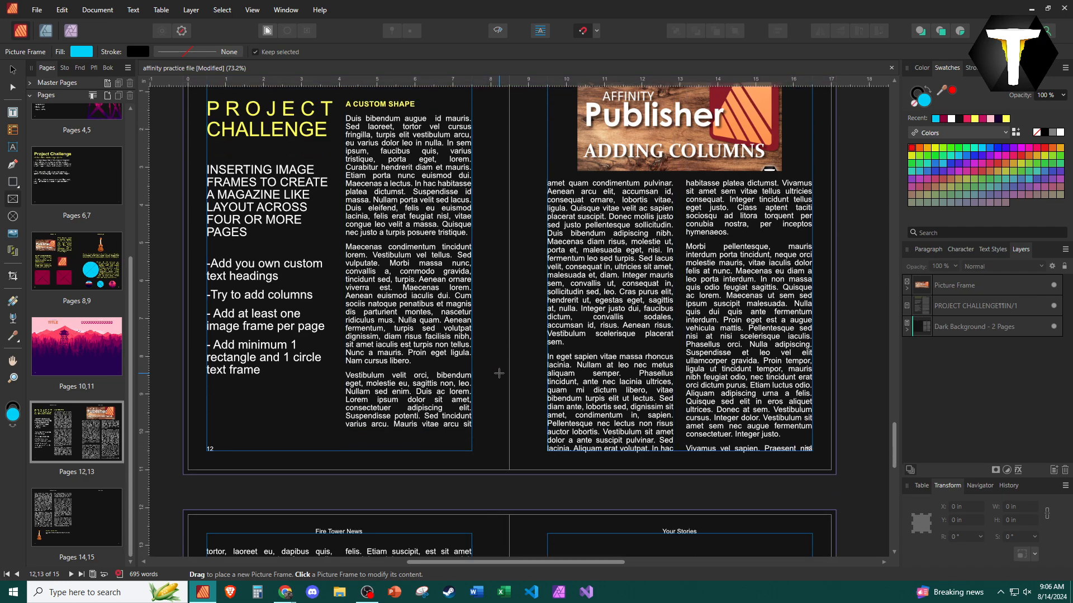
scroll(447, 392, "down", 1)
scroll(447, 393, "down", 10)
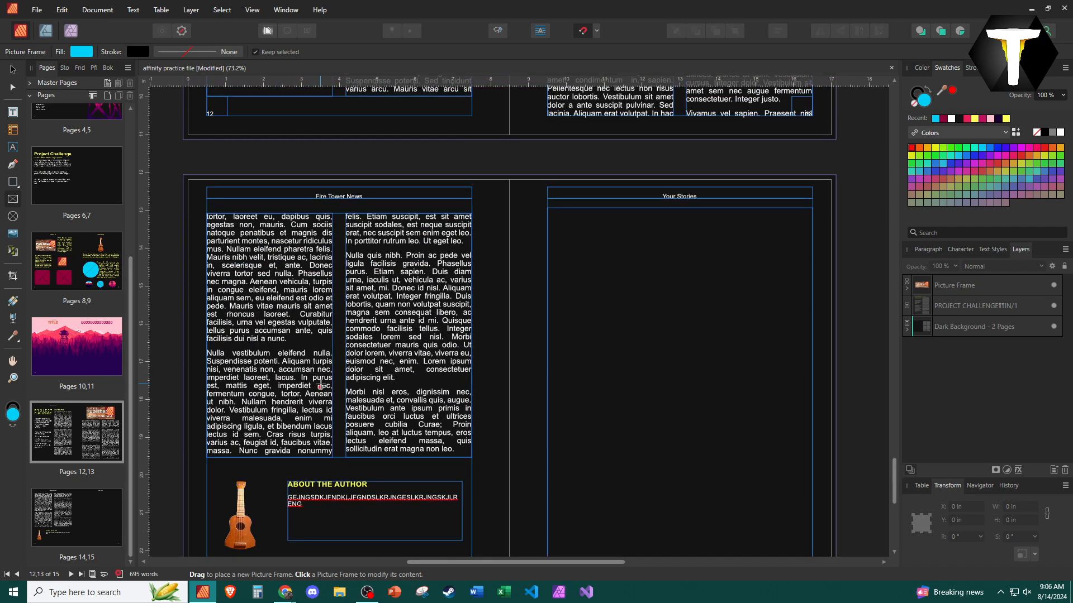
scroll(351, 379, "left", 3)
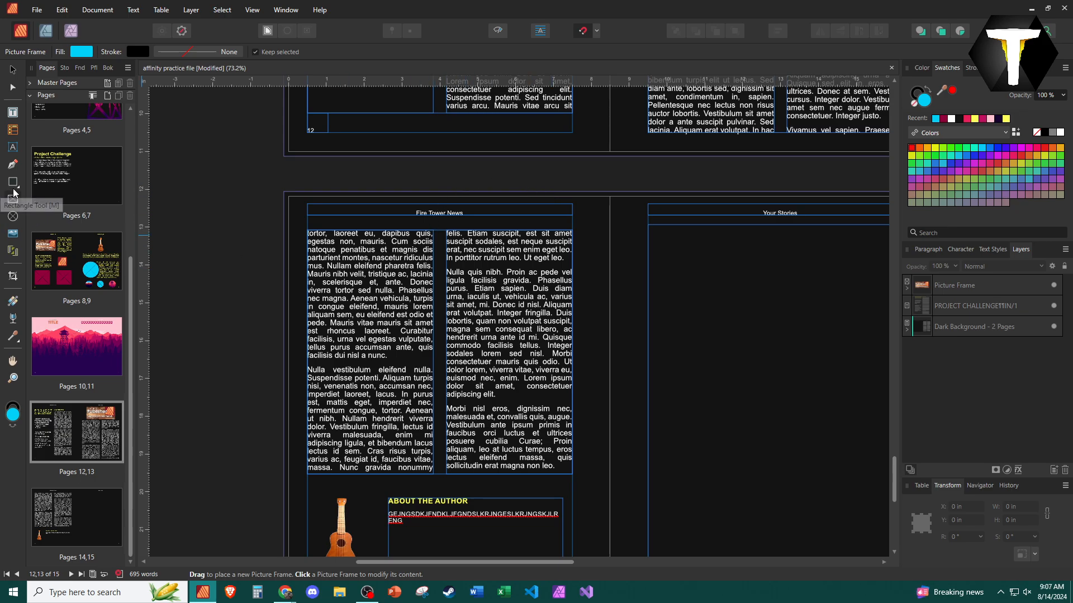
scroll(447, 479, "up", 8)
scroll(447, 479, "down", 9)
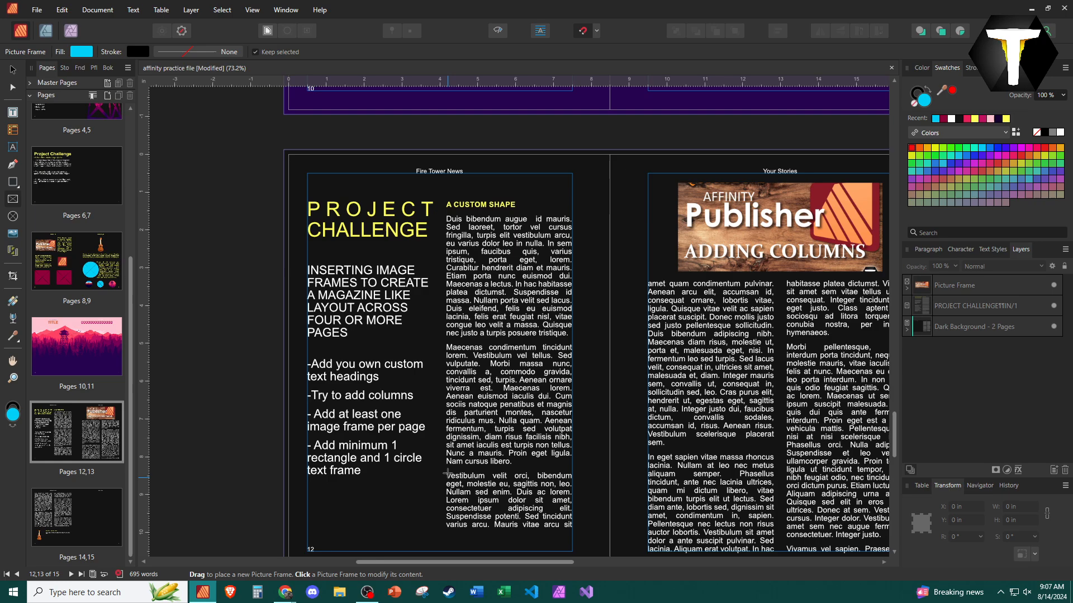
left_click(440, 203)
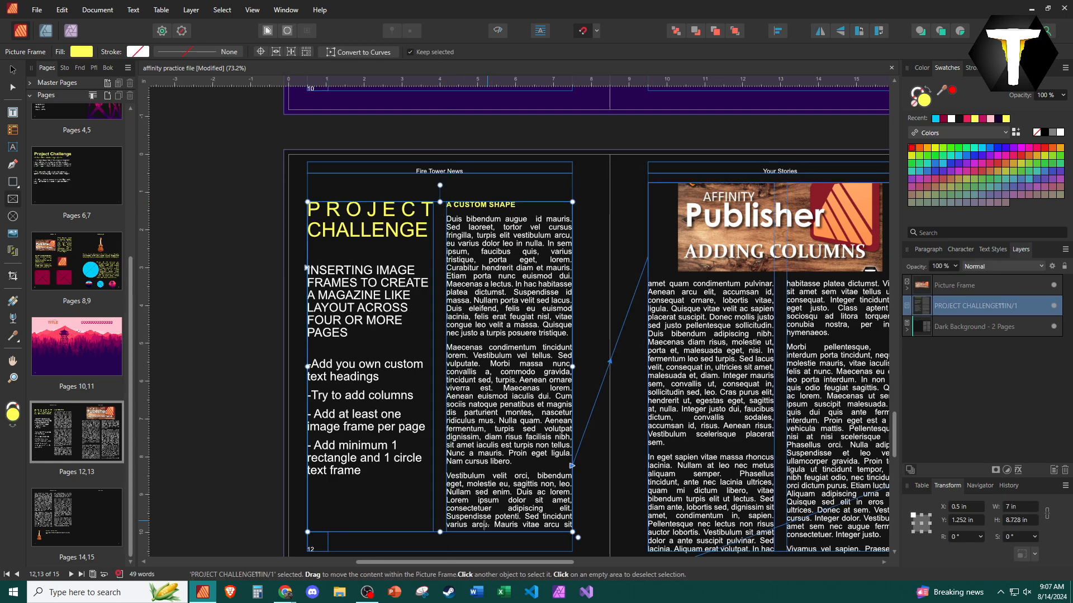
mouse_move(440, 523)
left_mouse_down()
mouse_move(440, 443)
mouse_move(441, 531)
left_mouse_up()
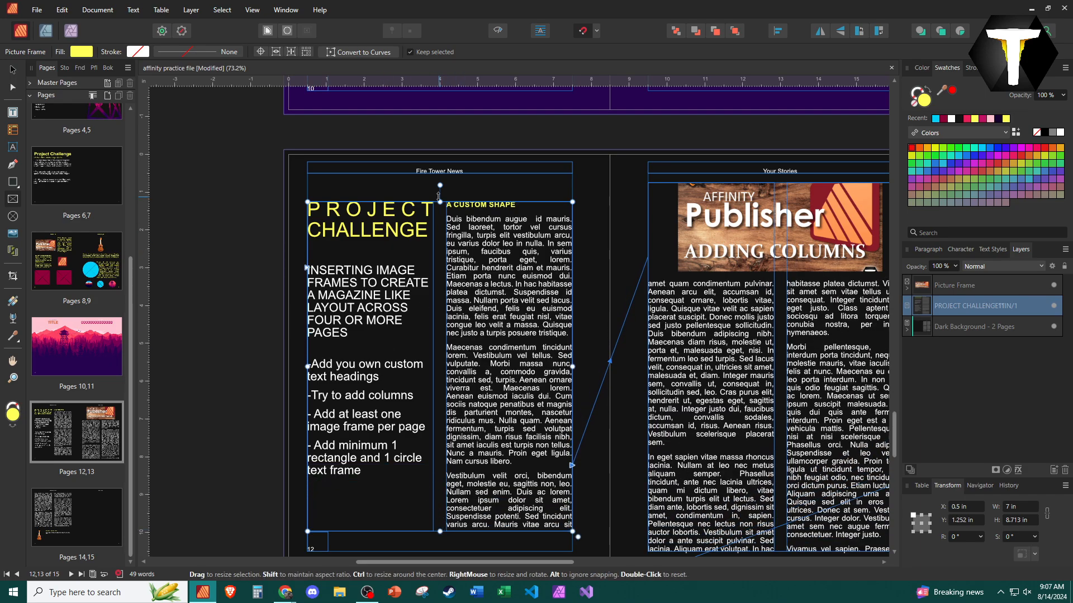
left_click_drag(440, 202, 438, 246)
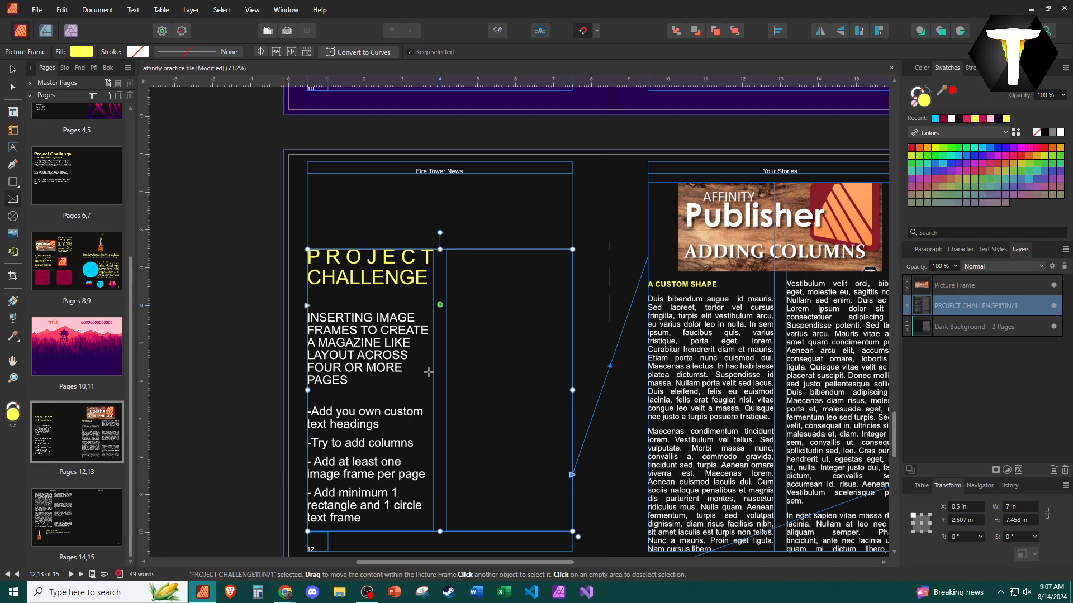
left_click_drag(440, 248, 440, 245)
left_click(451, 206)
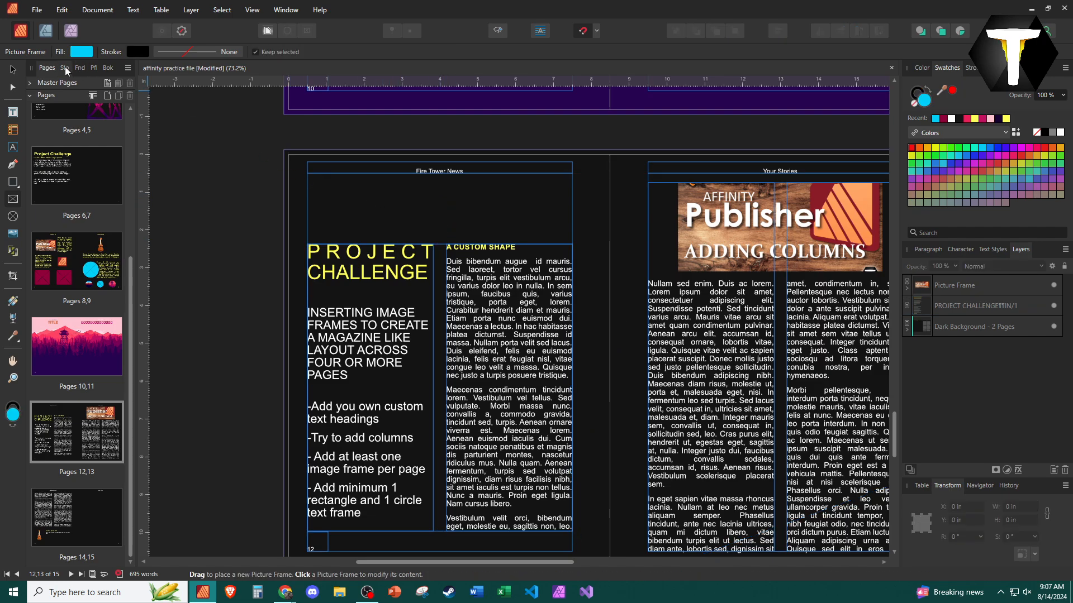
Move the Adding Columns picture frame from page 13 to the upper part of page 12 and shrink its image inside the frame
left_click(12, 71)
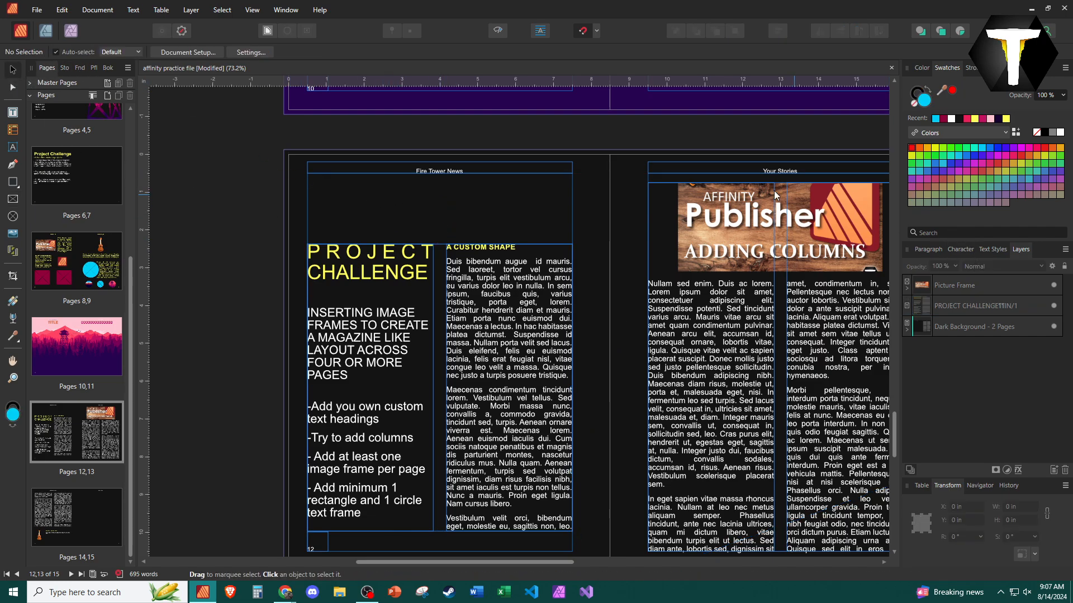
left_click(743, 233)
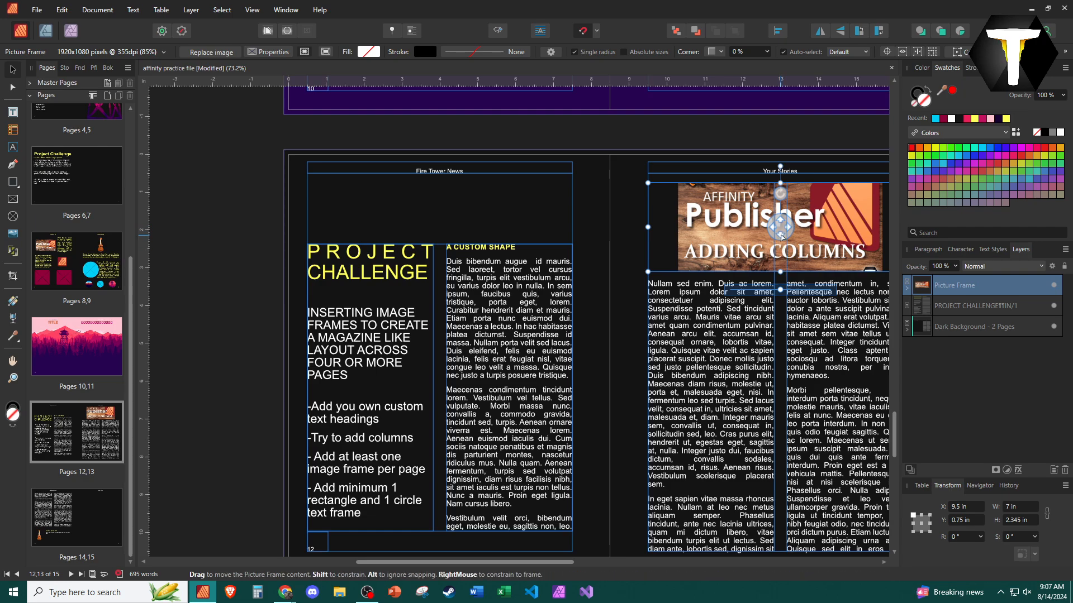
left_click_drag(781, 237, 440, 228)
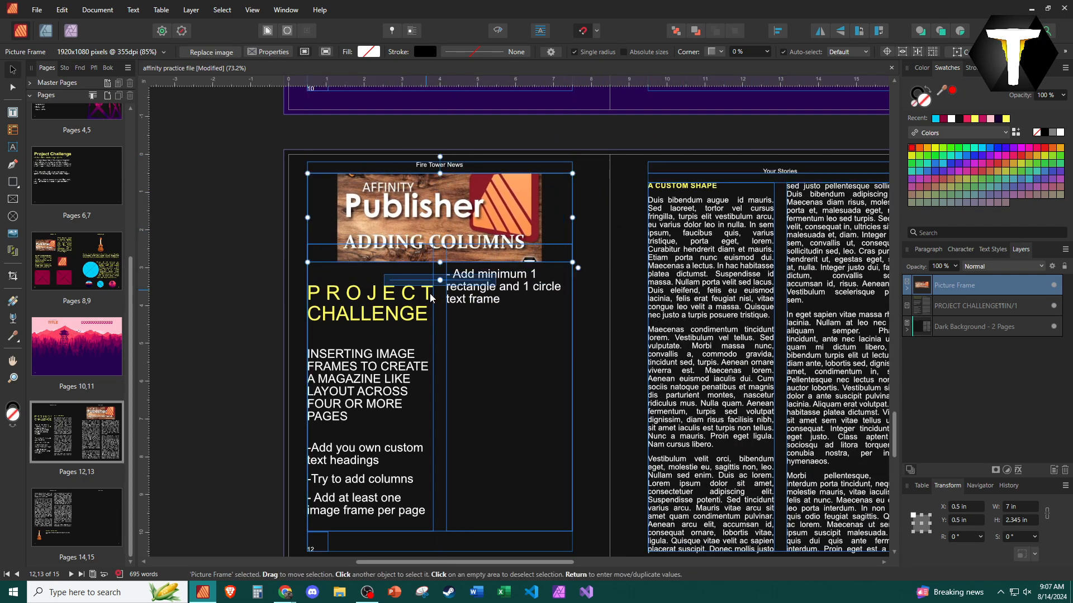
mouse_move(440, 280)
left_mouse_down()
mouse_move(410, 279)
mouse_move(424, 280)
left_mouse_up()
left_click(253, 301)
Remove the blank lines below the PROJECT CHALLENGE heading, after the PAGES paragraph and before the A CUSTOM SHAPE heading on page 12
left_click(437, 323)
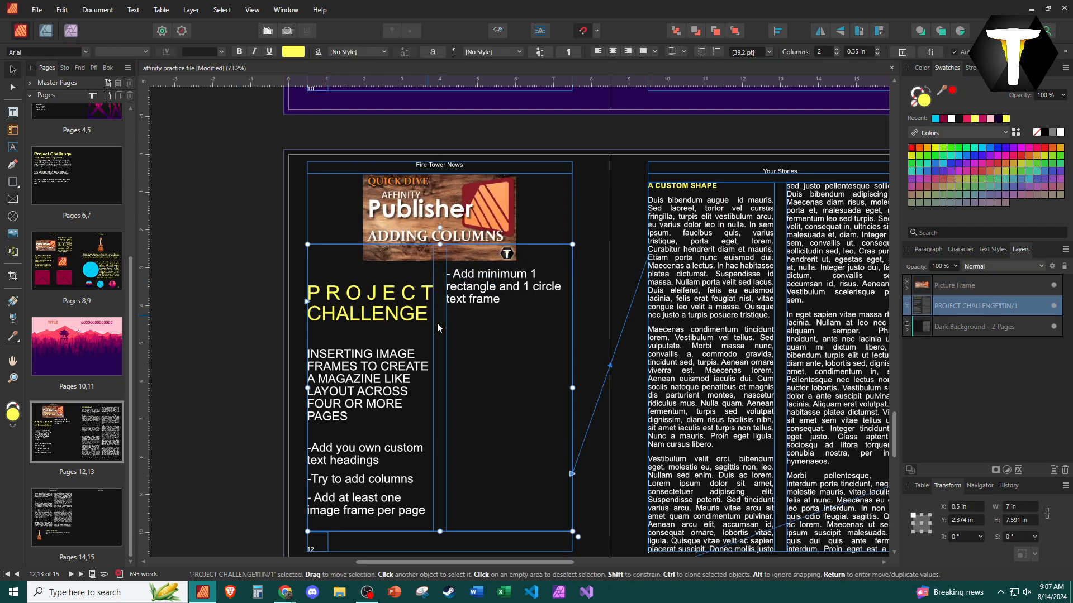
double_click(437, 323)
left_click(517, 304)
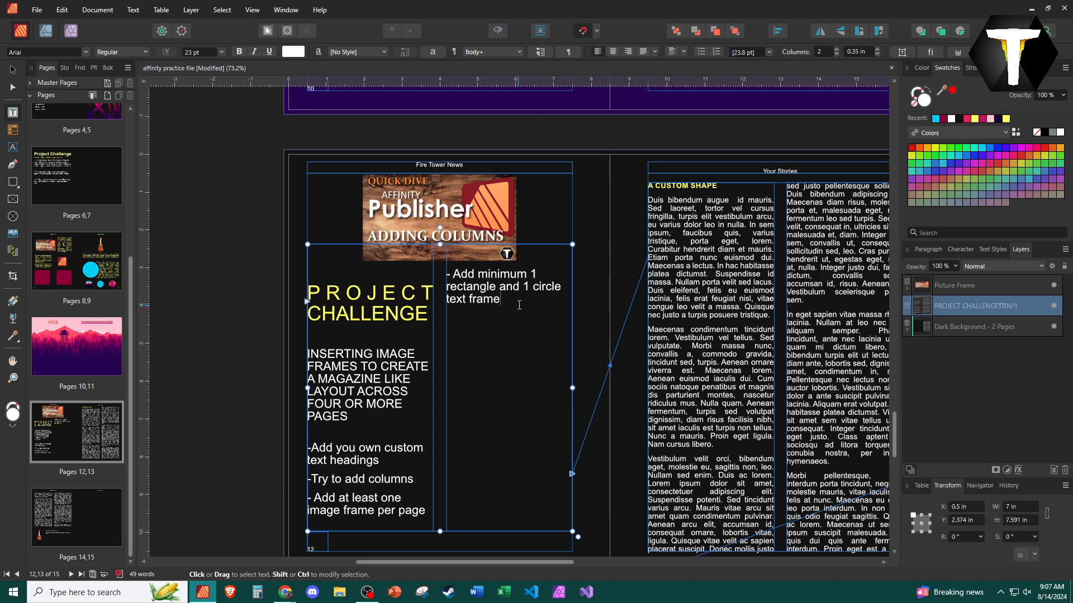
left_click(316, 338)
key("BackSpace")
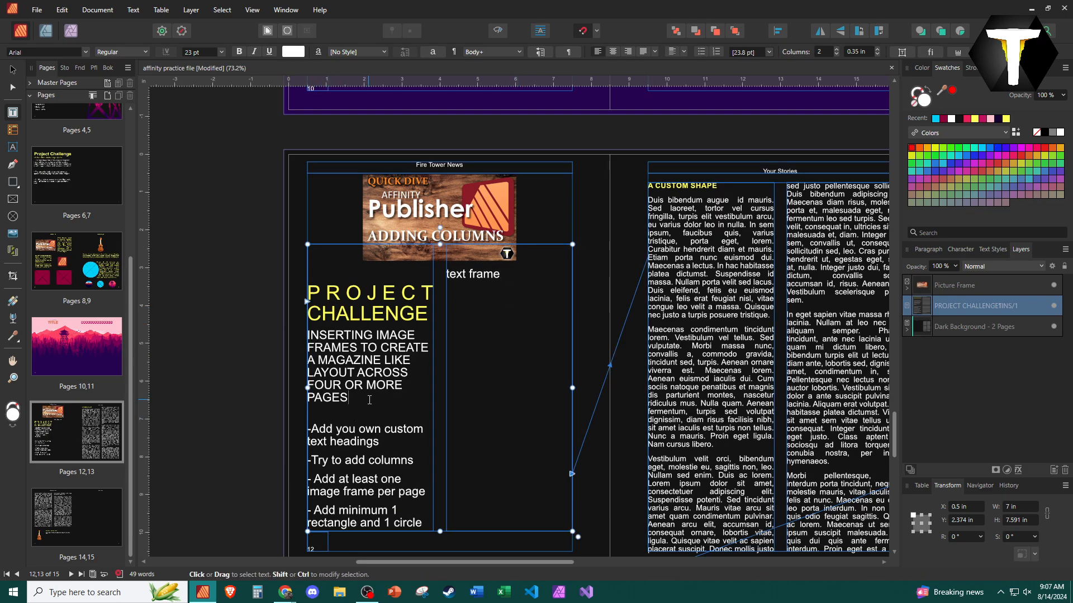
key("Delete")
left_click(498, 335)
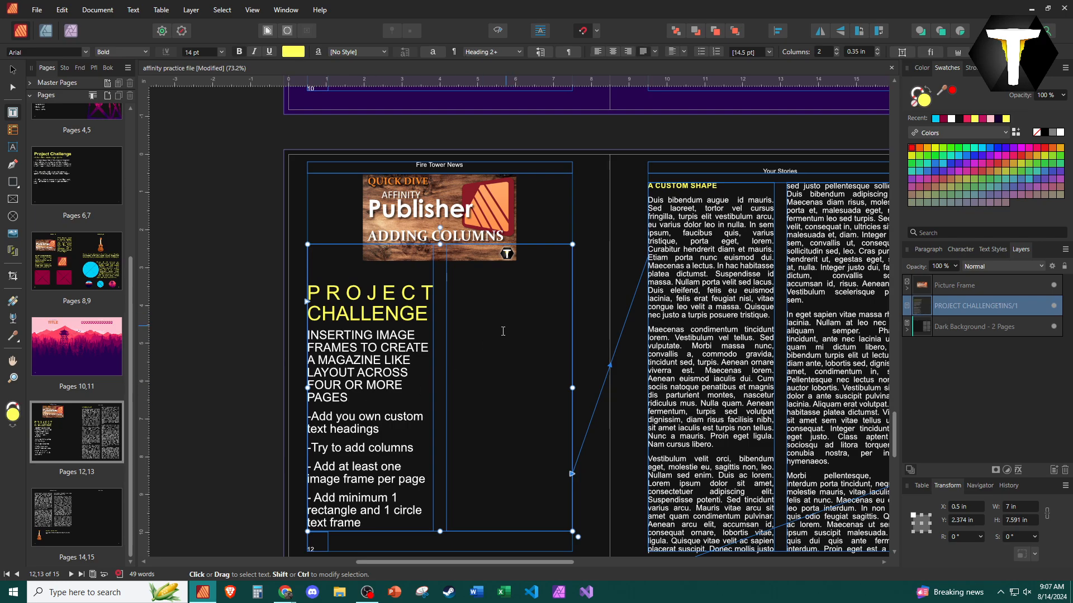
key("BackSpace")
key("BackSpace")
key("Escape")
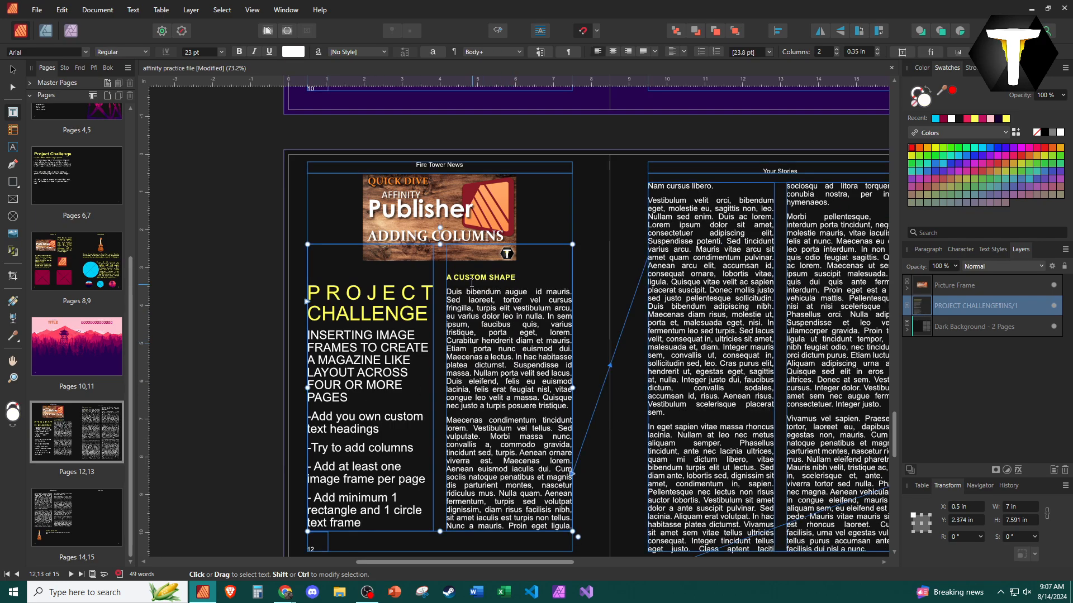
left_click(446, 276)
key("BackSpace")
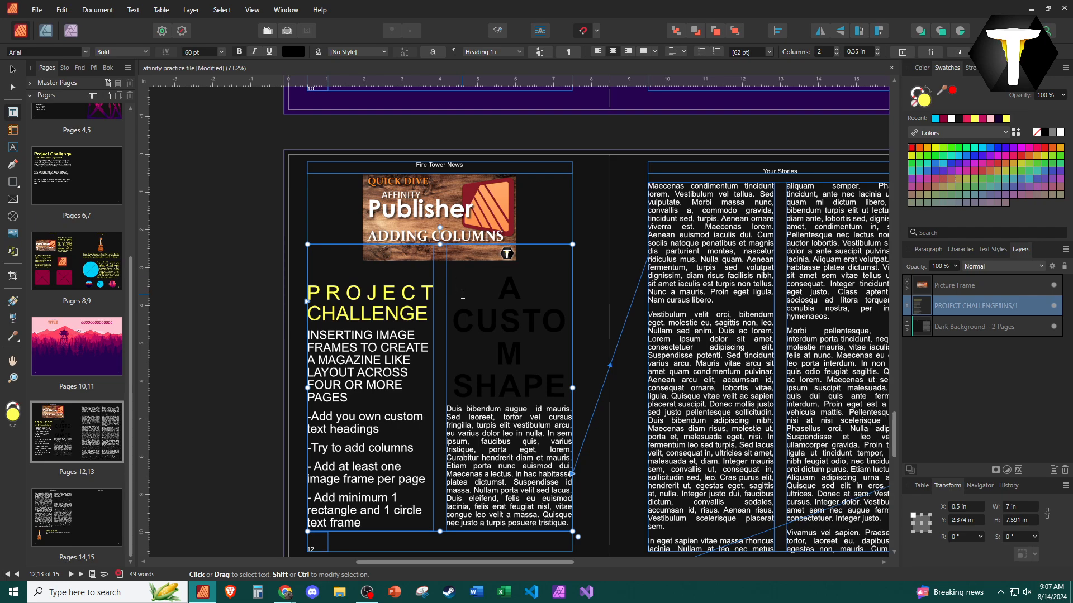
key("ctrl+z")
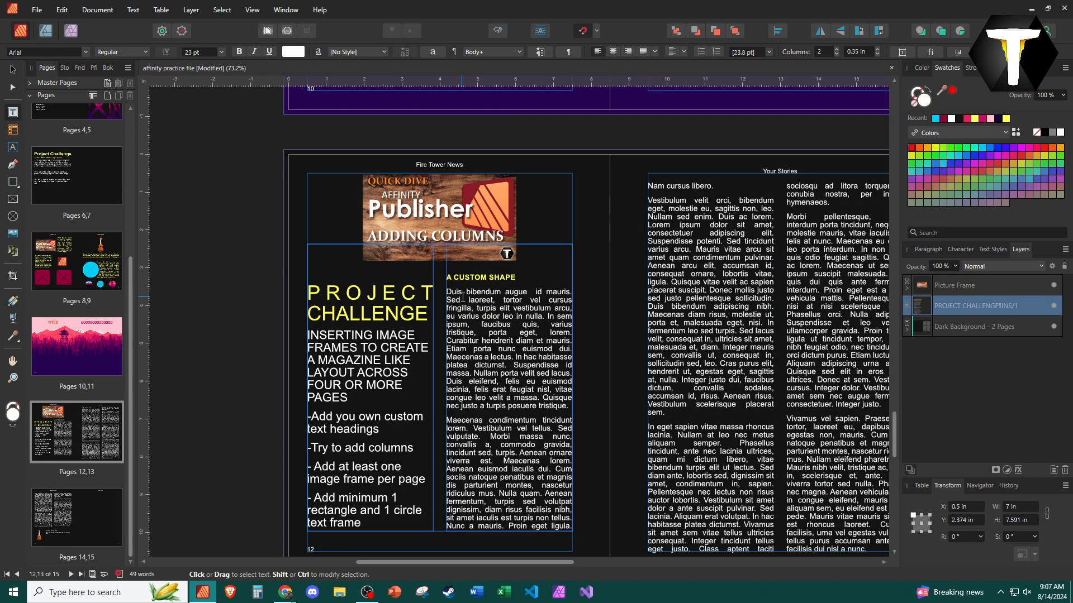
scroll(459, 209, "down", 3)
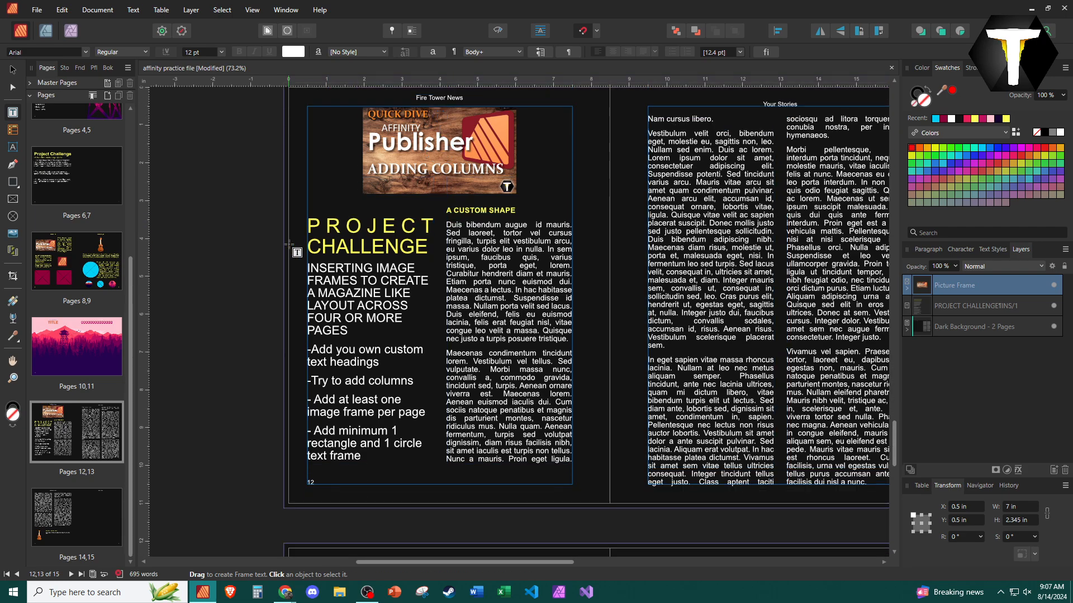
left_click(309, 302)
scroll(477, 308, "up", 1)
left_click(476, 307)
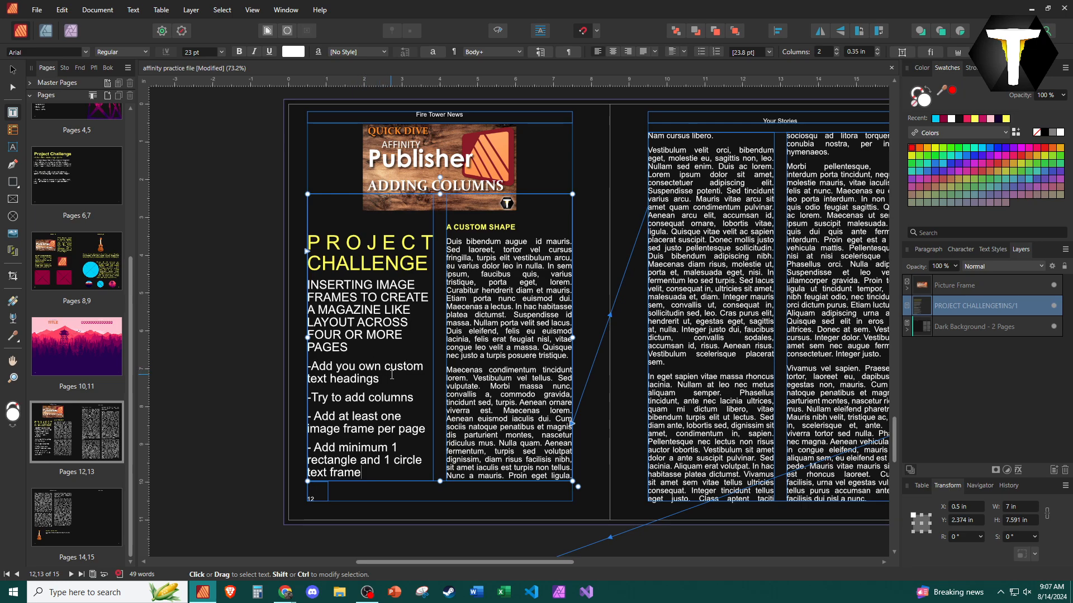
left_click_drag(392, 374, 302, 363)
left_click_drag(419, 398, 289, 404)
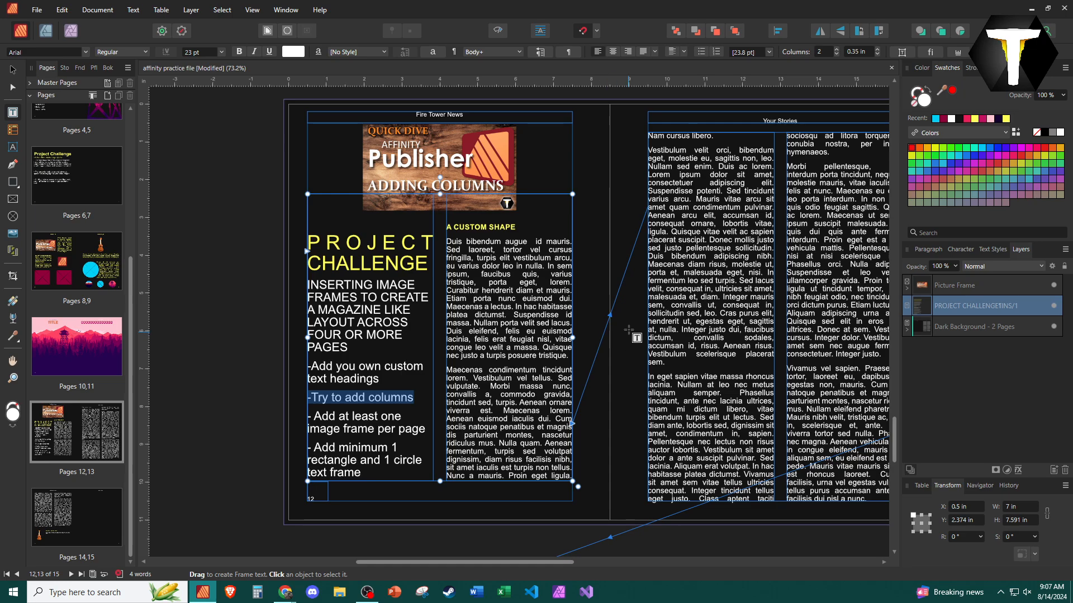
Draw a picture frame about 3.25 by 4.63 in over the upper part of page 13's first column and set its text wrap to Jump
scroll(631, 335, "right", 5)
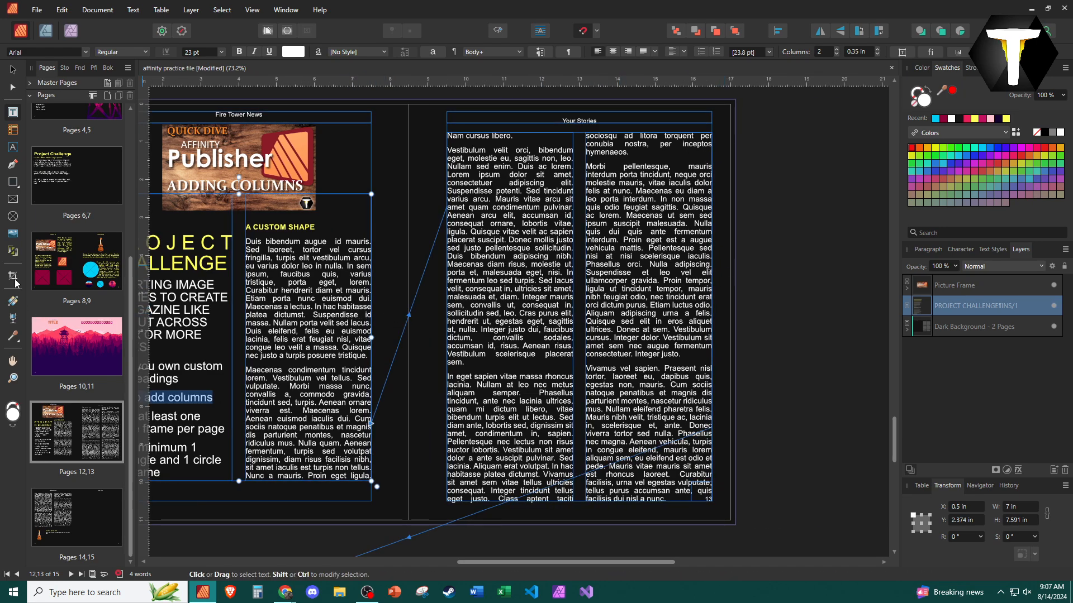
left_click(13, 218)
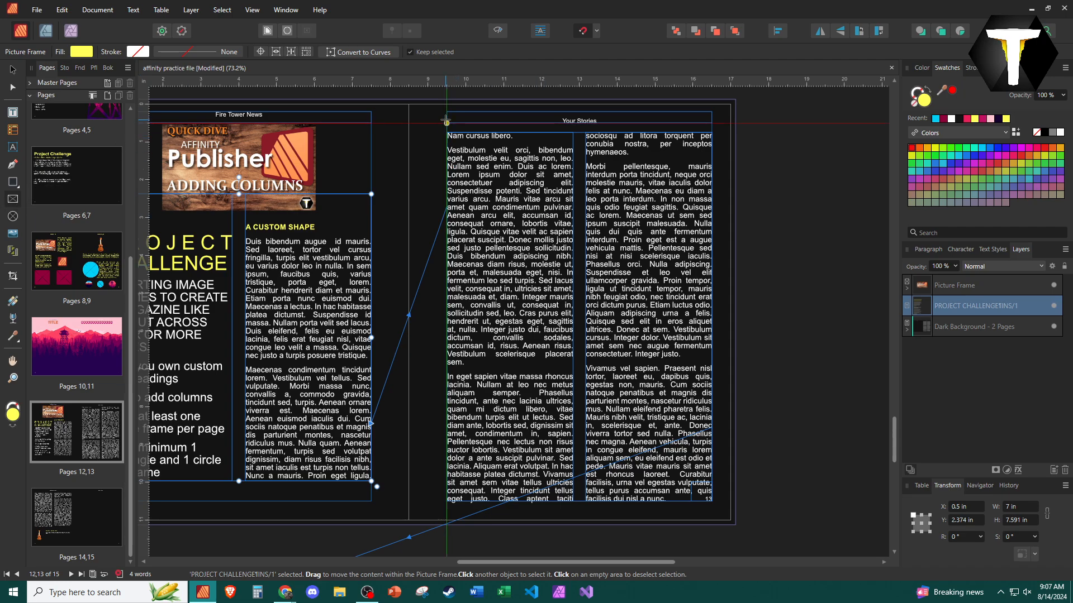
left_click_drag(446, 133, 570, 308)
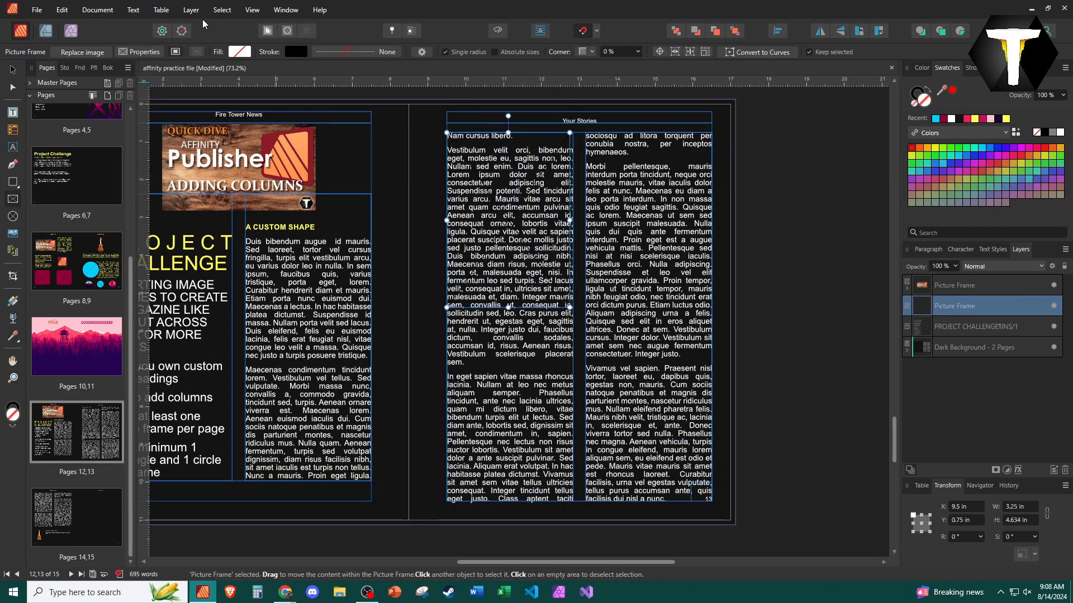
left_click(267, 30)
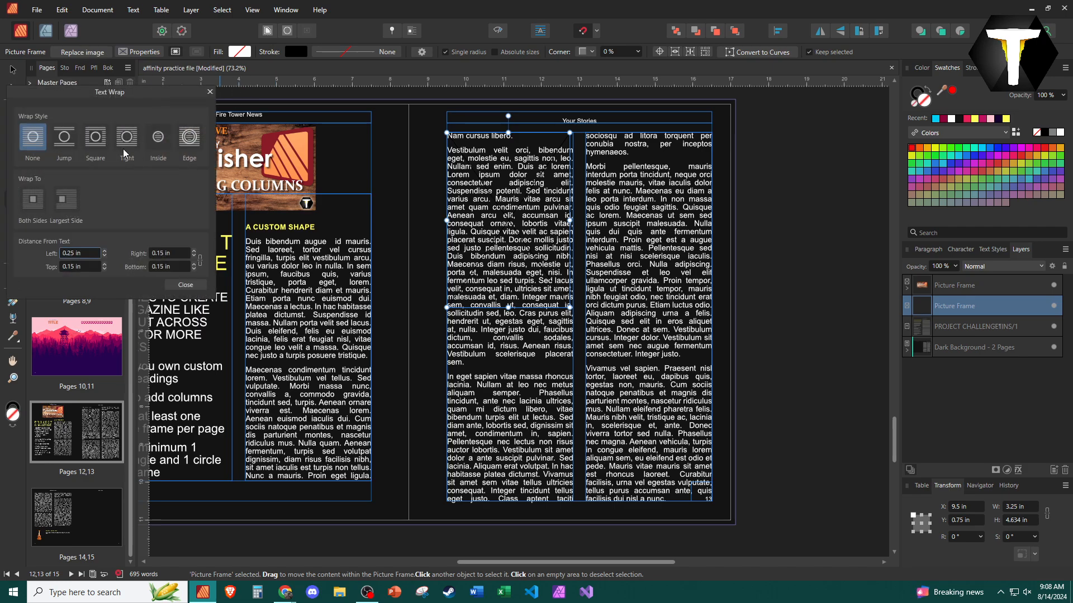
left_click(63, 139)
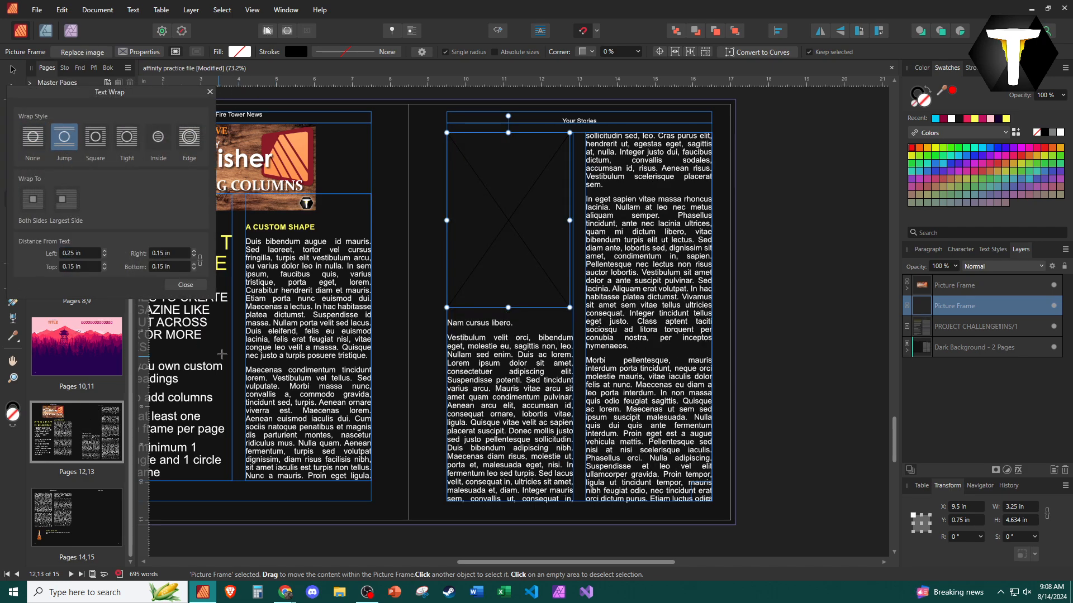
left_click(185, 285)
Move the empty picture frame into page 13's second column at about X 13.25 and Y 1.87 in, and extend it to the column's inner edge
left_click_drag(499, 271, 647, 306)
key("ctrl+z")
key("ctrl+shift+z")
key("v")
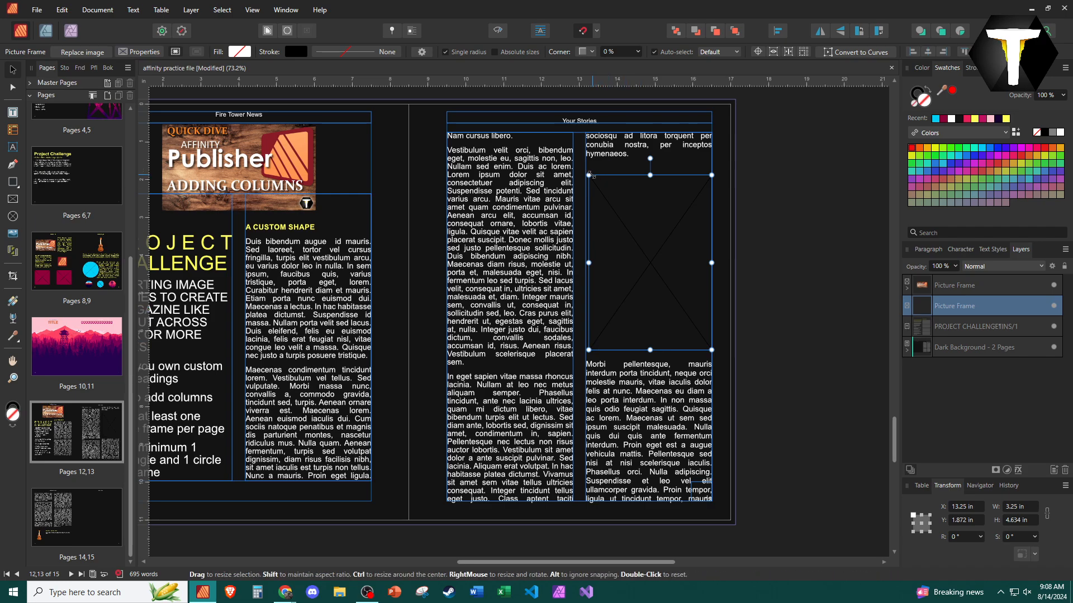
mouse_move(588, 175)
left_mouse_down()
mouse_move(583, 149)
mouse_move(586, 175)
left_mouse_up()
key("Escape")
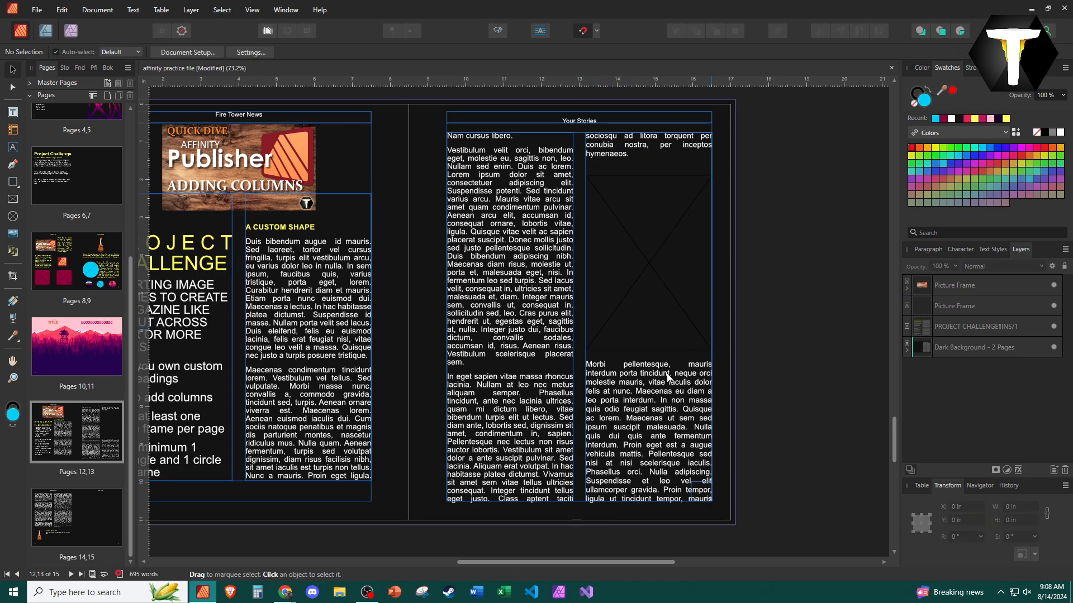
Draw a rectangle 7 in wide and about 2.19 in high across the foot of page 13's two columns, with text wrap set to Jump
left_click(14, 183)
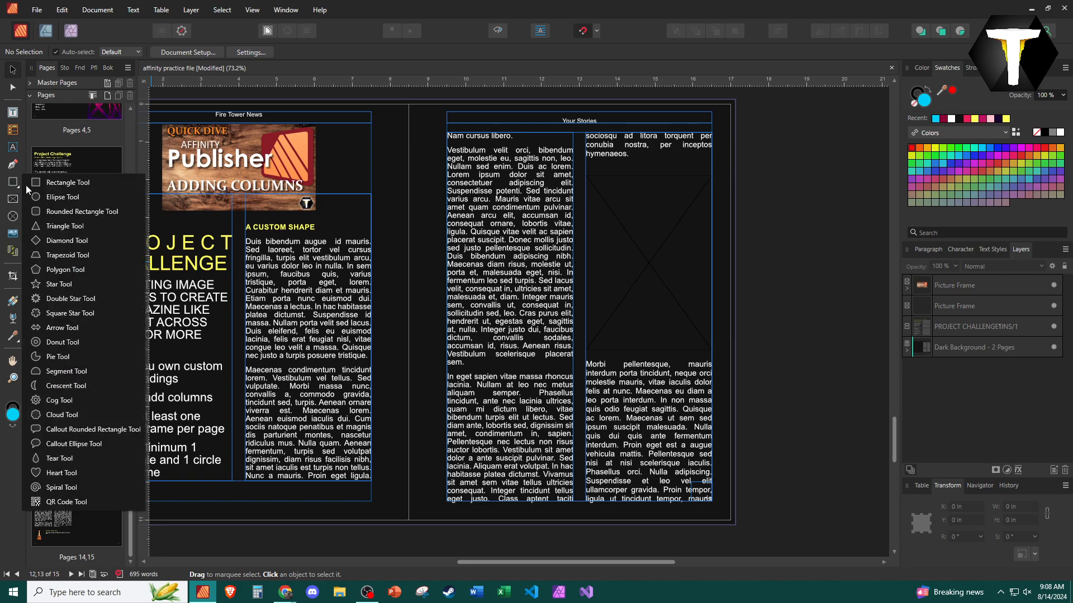
left_click(82, 183)
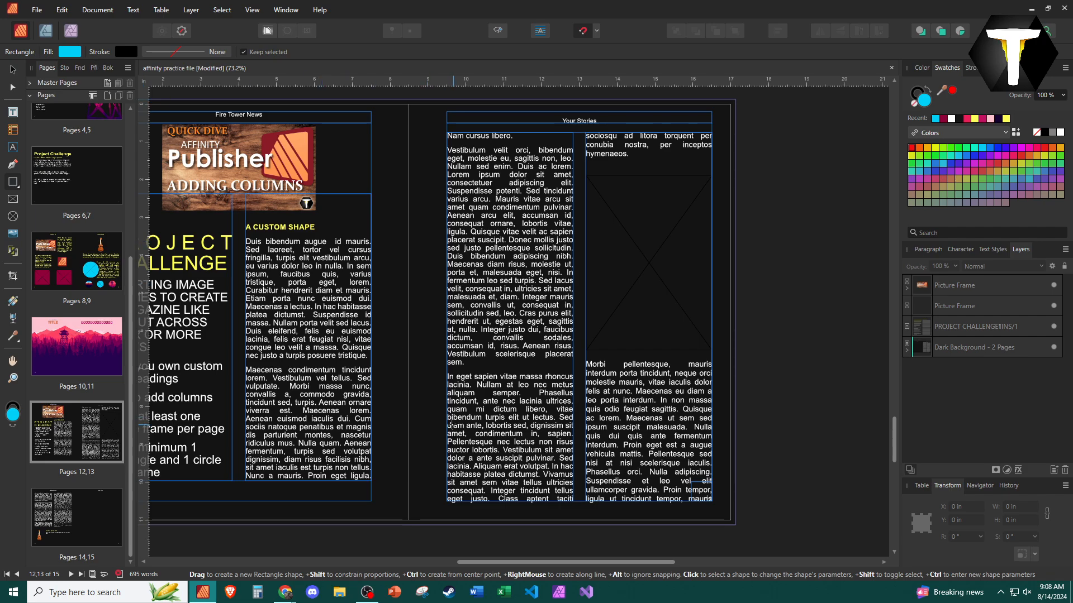
left_click_drag(446, 425, 712, 501)
left_click(266, 31)
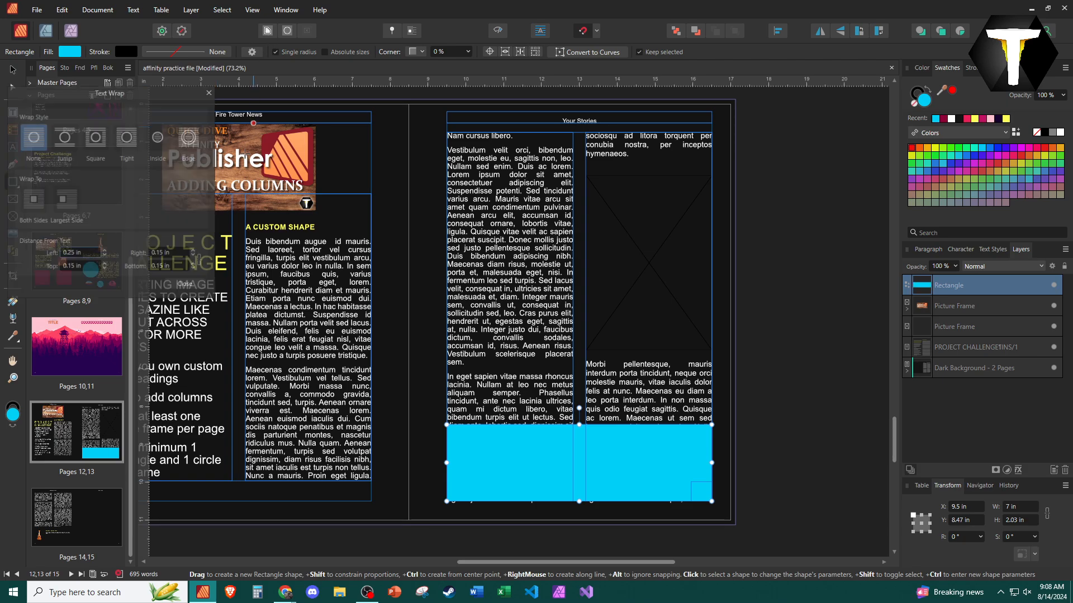
left_click(64, 138)
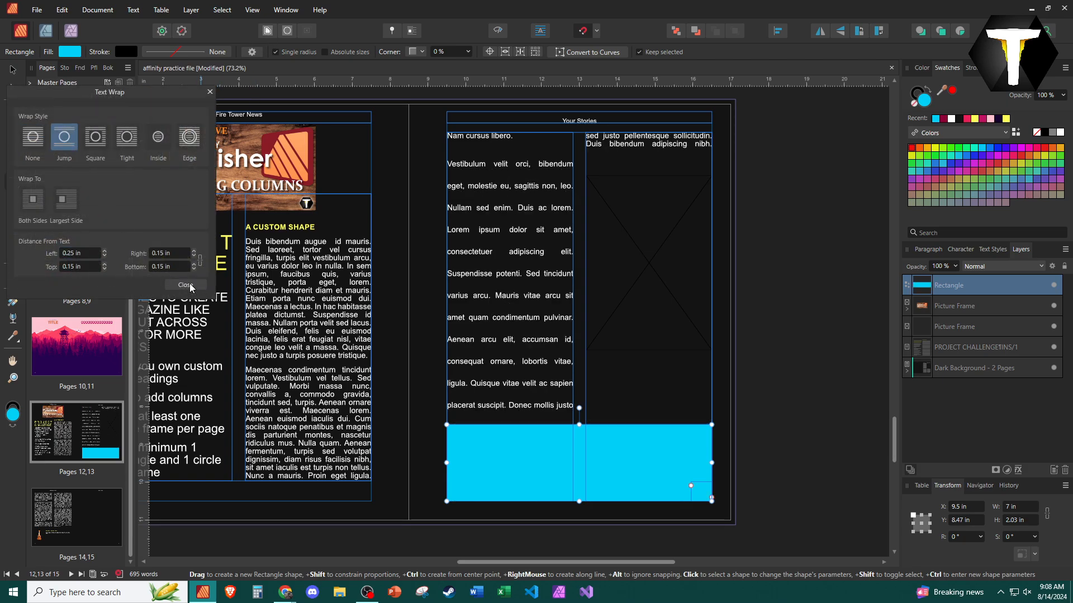
left_click(186, 285)
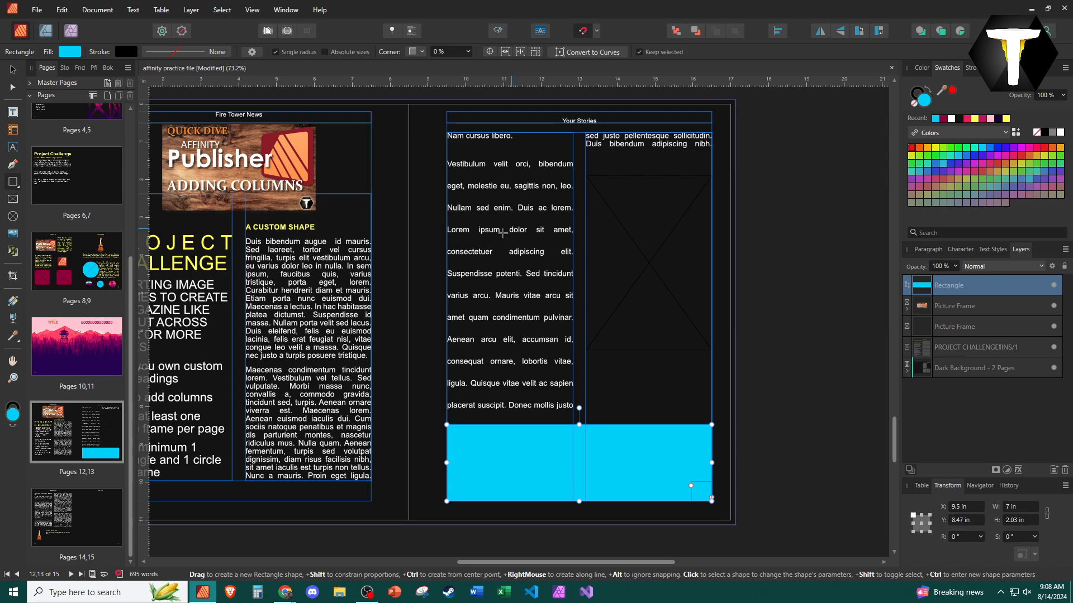
left_click(12, 68)
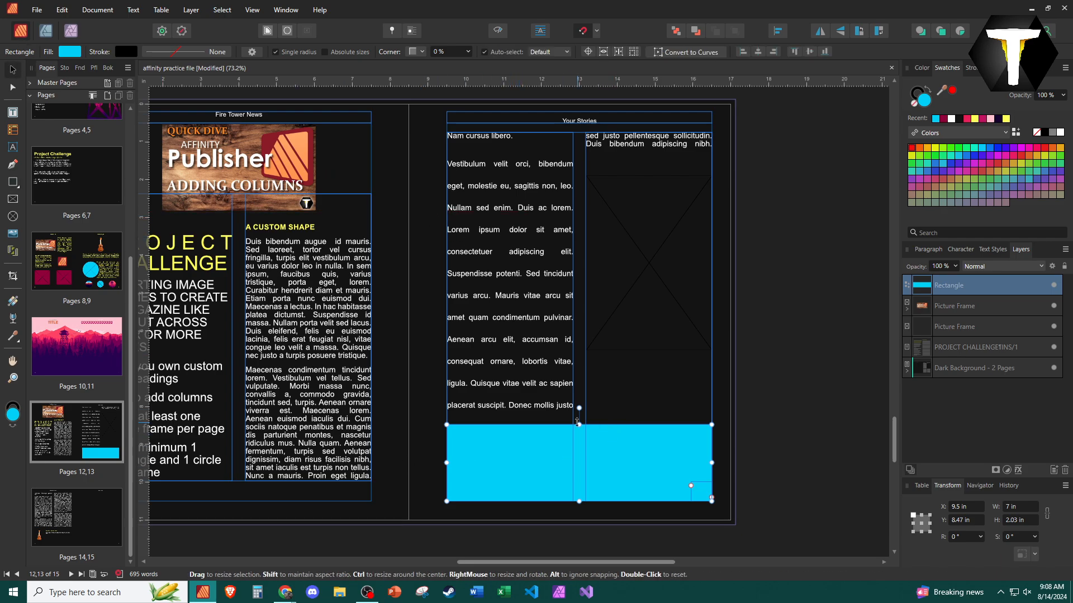
mouse_move(579, 424)
left_mouse_down()
mouse_move(580, 397)
mouse_move(585, 418)
left_mouse_up()
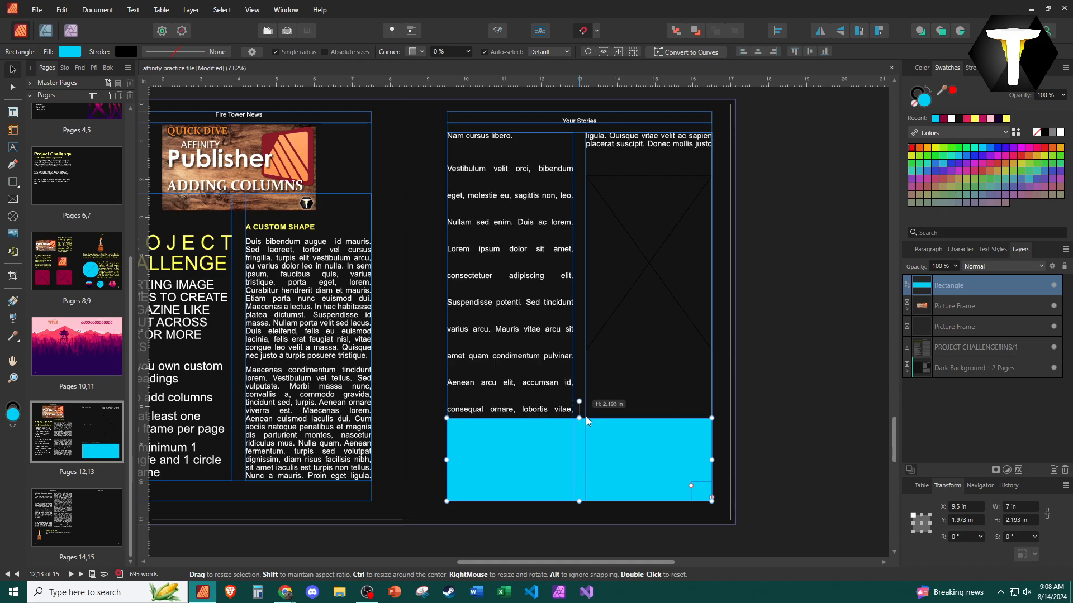
Examine page 13's text frame and the vertical alignment options for page 7's text frame, and return to pages 12,13
left_click(524, 367)
double_click(523, 352)
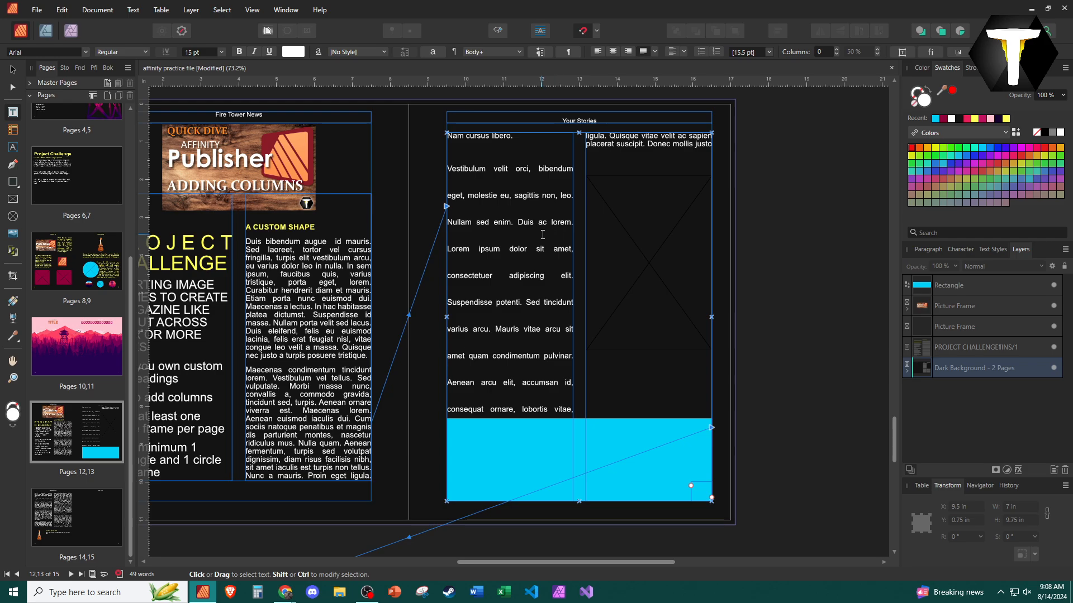
scroll(503, 279, "up", 2)
scroll(57, 134, "up", 3)
scroll(58, 167, "up", 2)
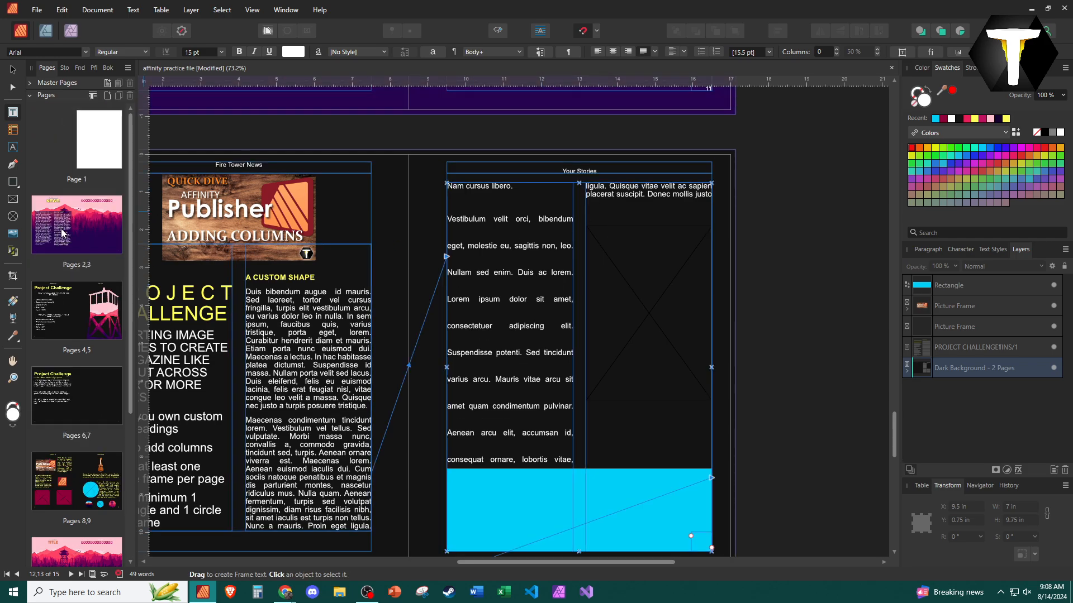
left_click(75, 391)
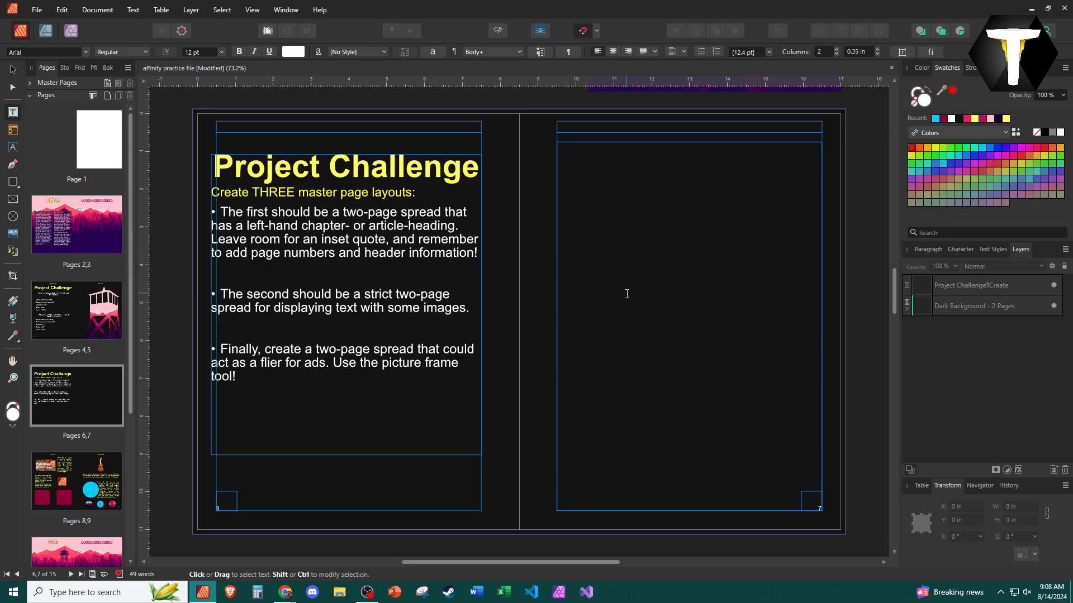
left_click(684, 52)
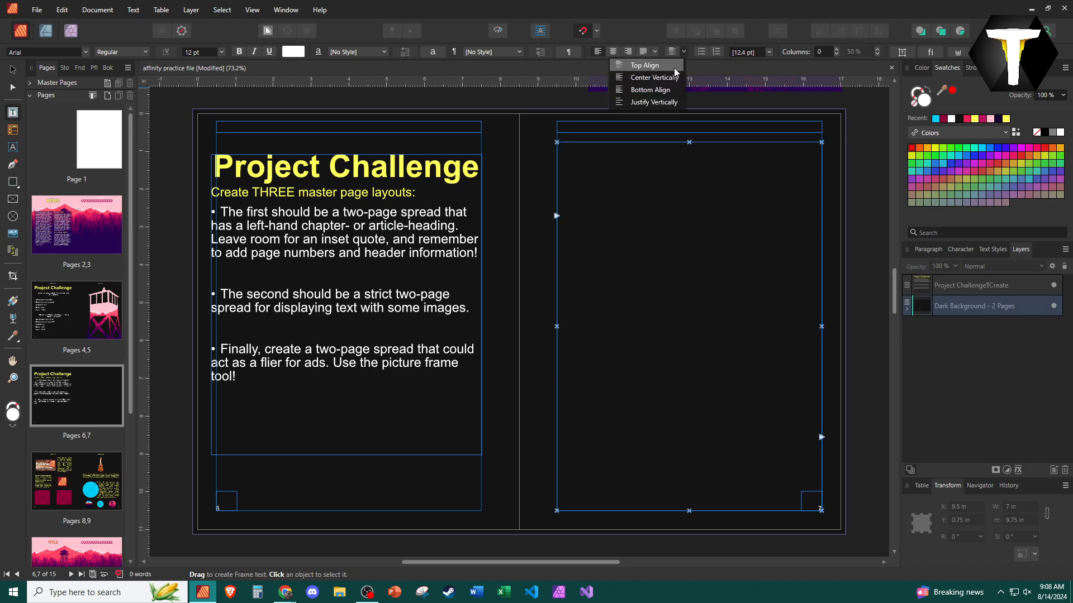
scroll(94, 439, "down", 5)
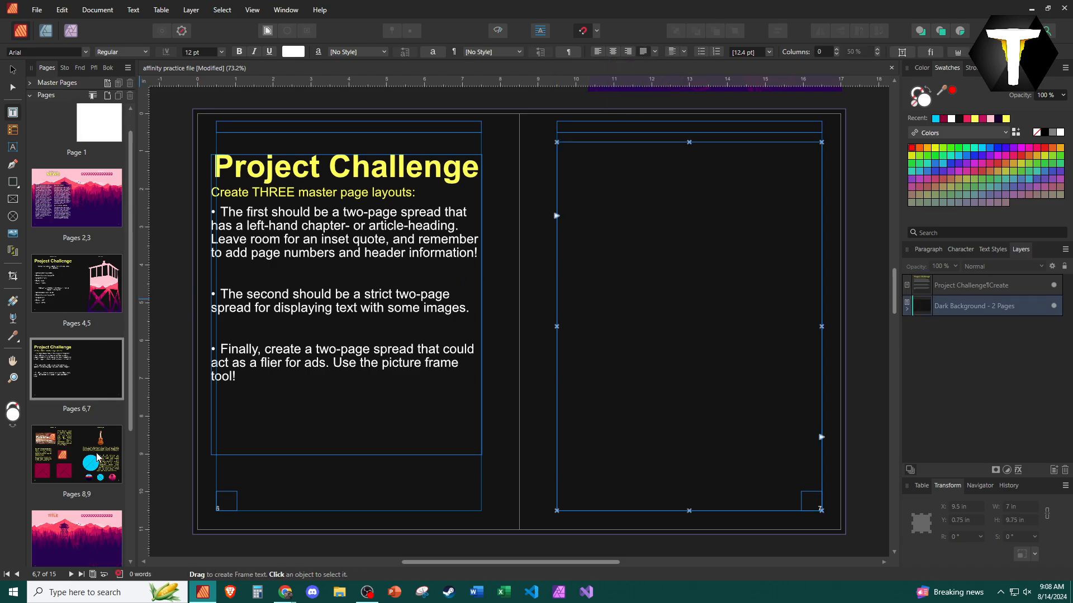
scroll(94, 439, "down", 3)
left_click(94, 439)
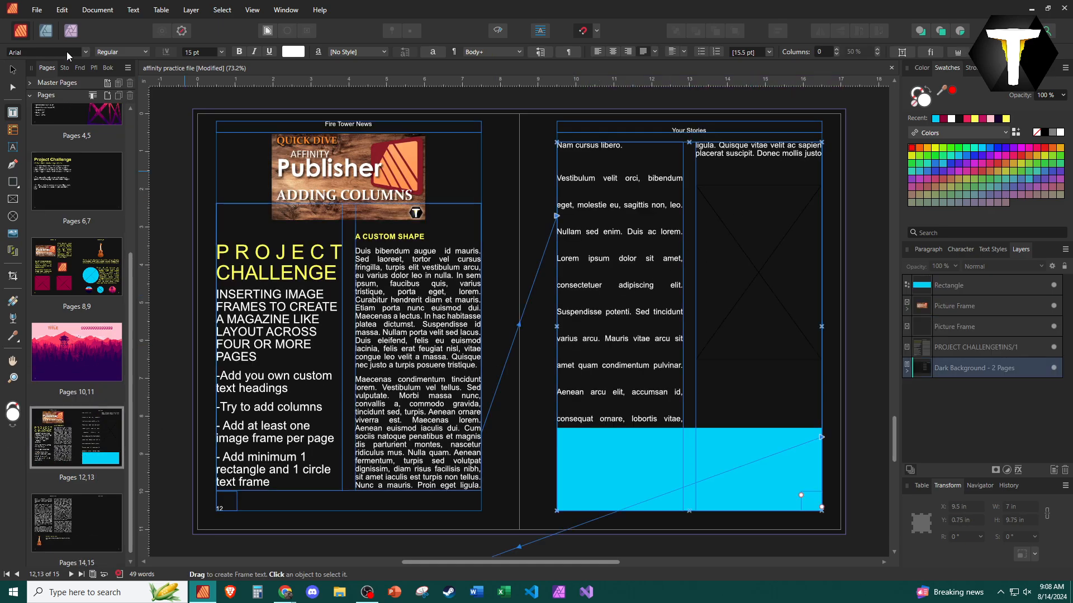
Nudge the empty picture frame slightly downward within page 13's second column
left_click(12, 70)
left_click(726, 204)
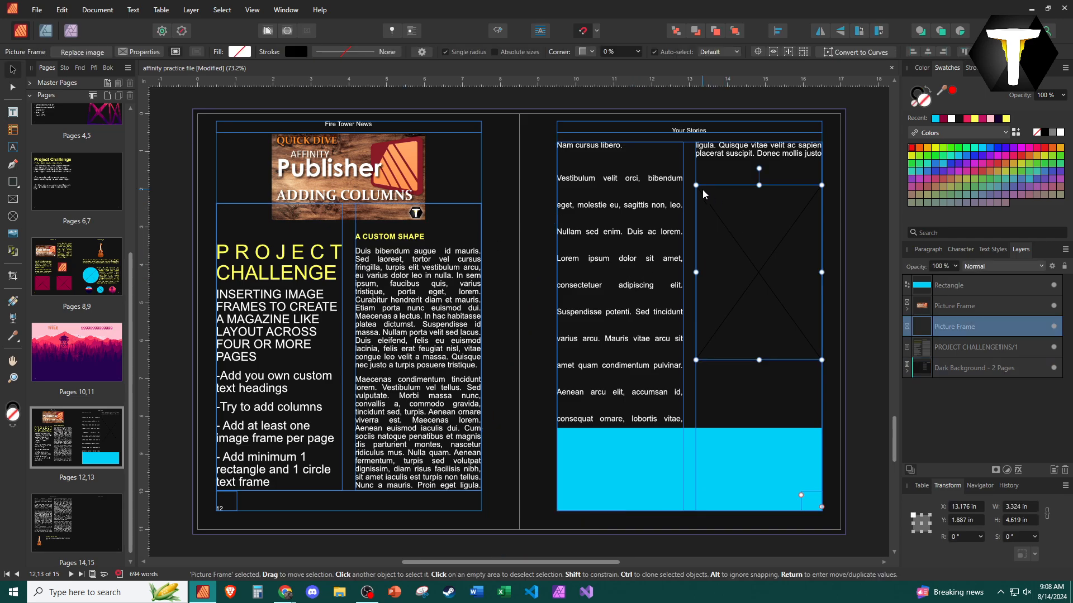
left_click_drag(703, 193, 759, 241)
left_click(587, 241)
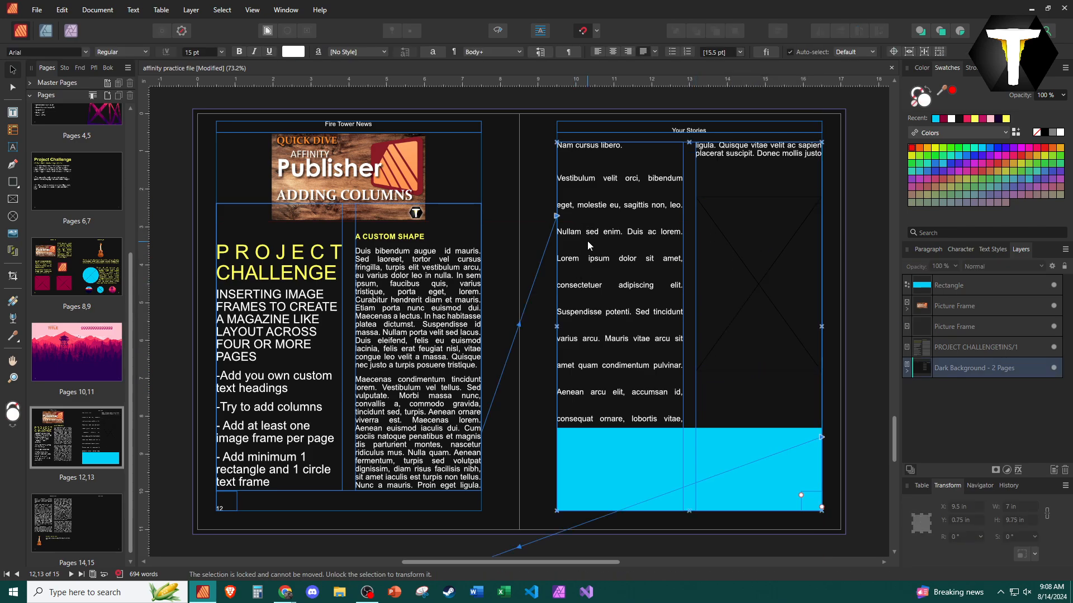
Delete the blue rectangle and move the empty picture frame to the top of page 13's second column at Y 0.75 in
left_click(645, 485)
key("Delete")
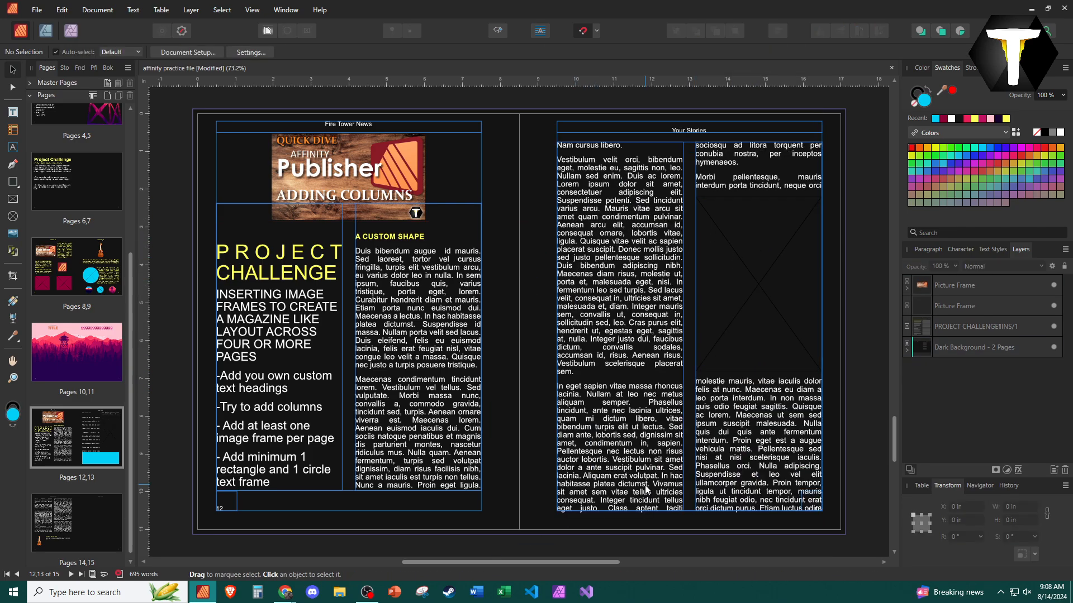
left_click_drag(750, 283, 752, 232)
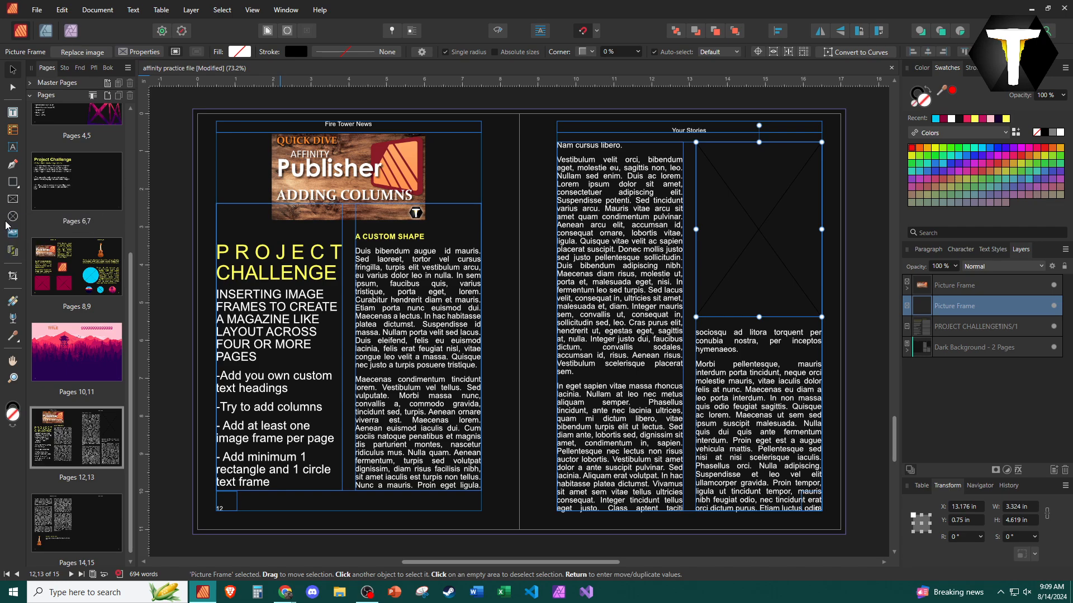
Draw a blue rectangle about 7 by 2.46 in across the foot of page 13, spanning both columns
left_click(14, 186)
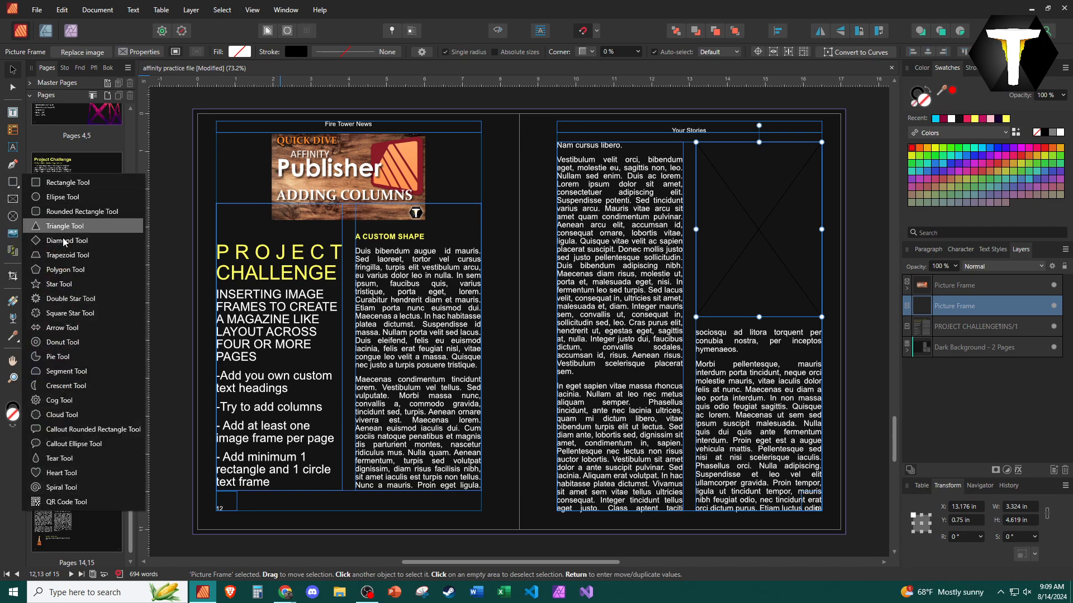
left_click(83, 186)
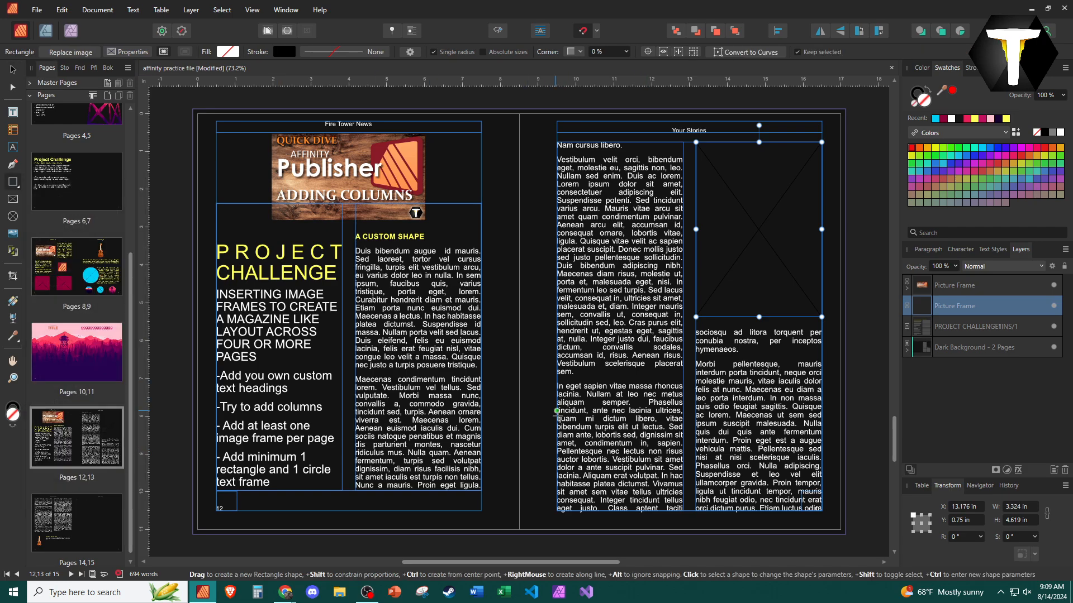
left_click_drag(558, 417, 822, 511)
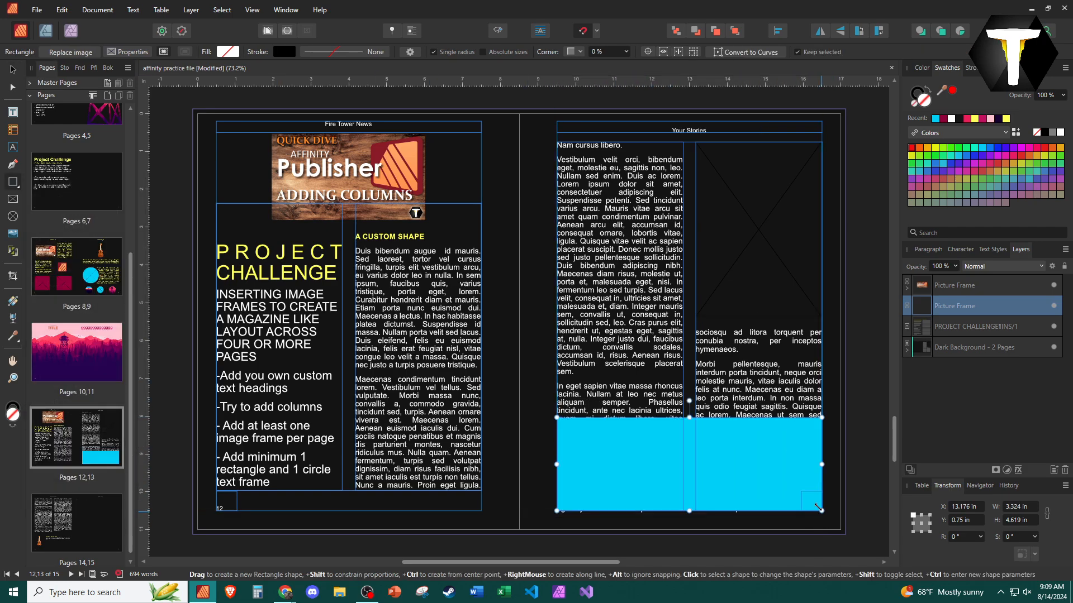
left_click(654, 362)
left_click(621, 462)
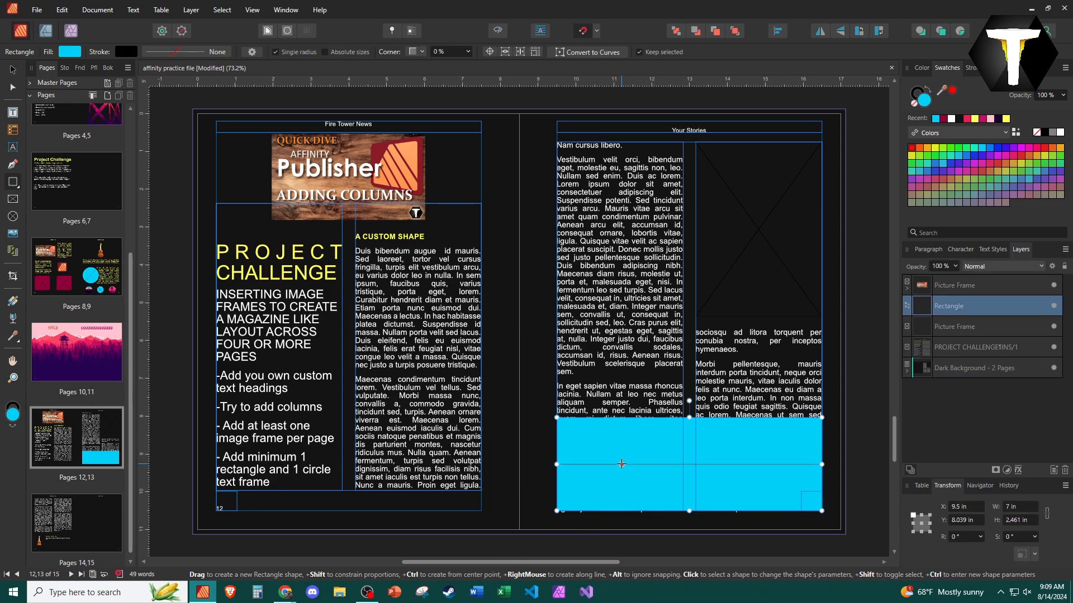
Set the blue rectangle's text wrap to Jump with a left distance from text of 0.2 in
left_click(269, 32)
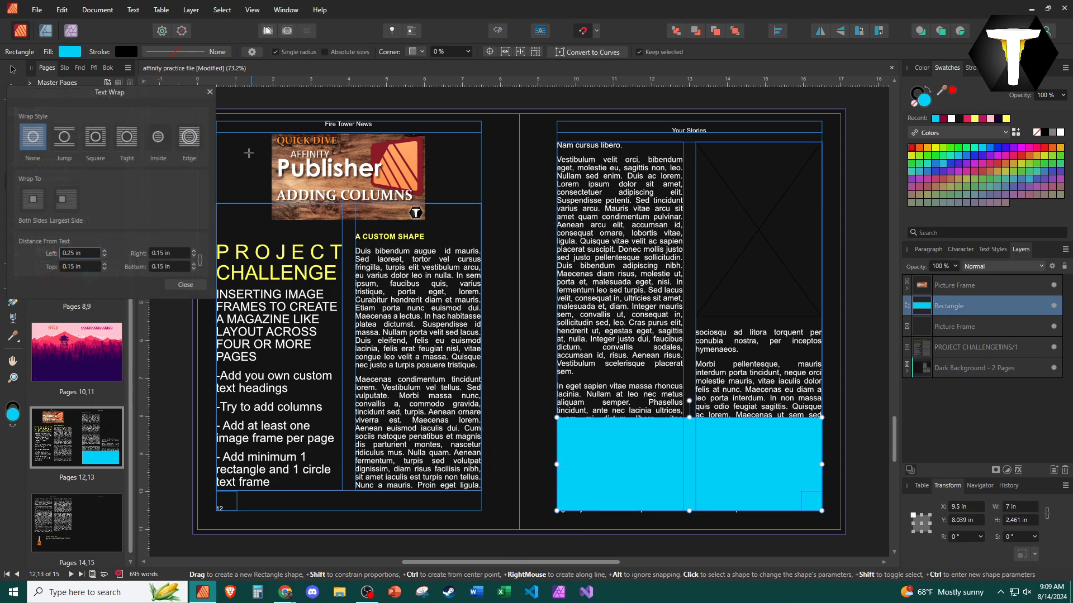
left_click(95, 136)
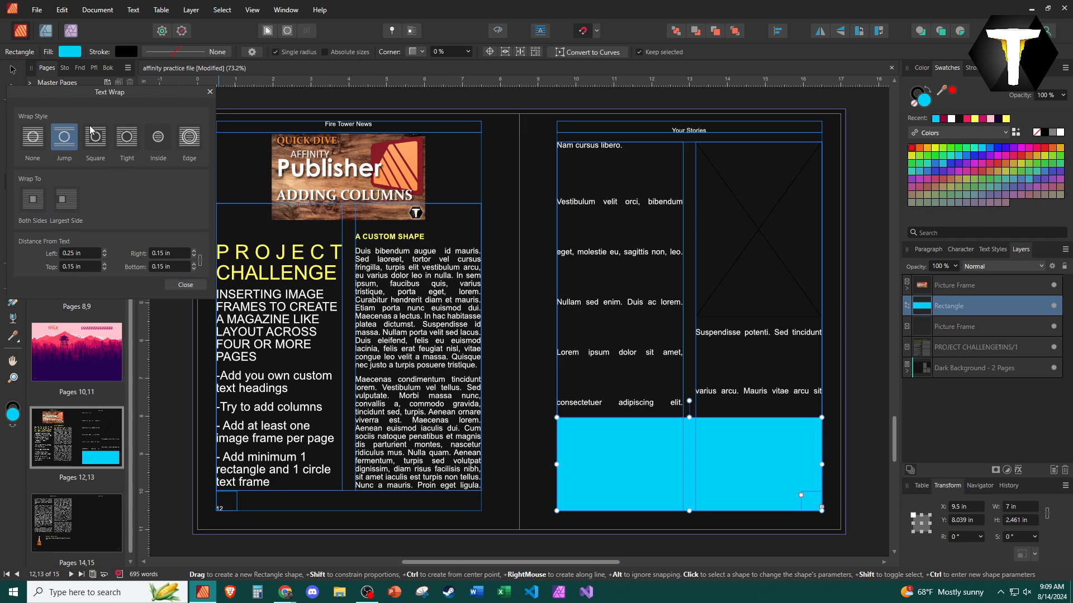
left_click(77, 142)
left_click(87, 256)
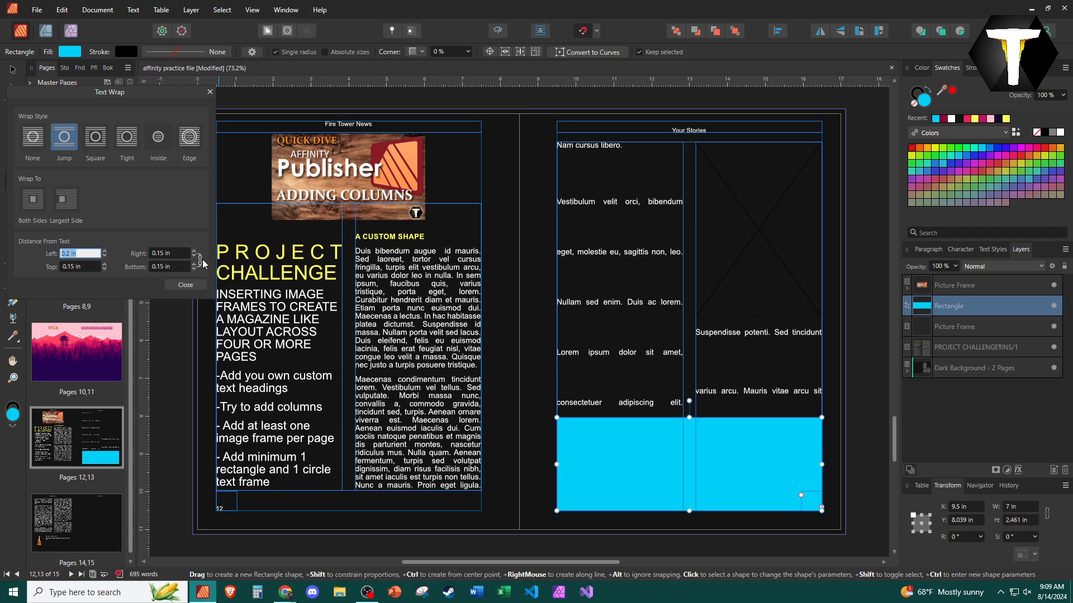
key("Return")
left_click(184, 286)
key("Escape")
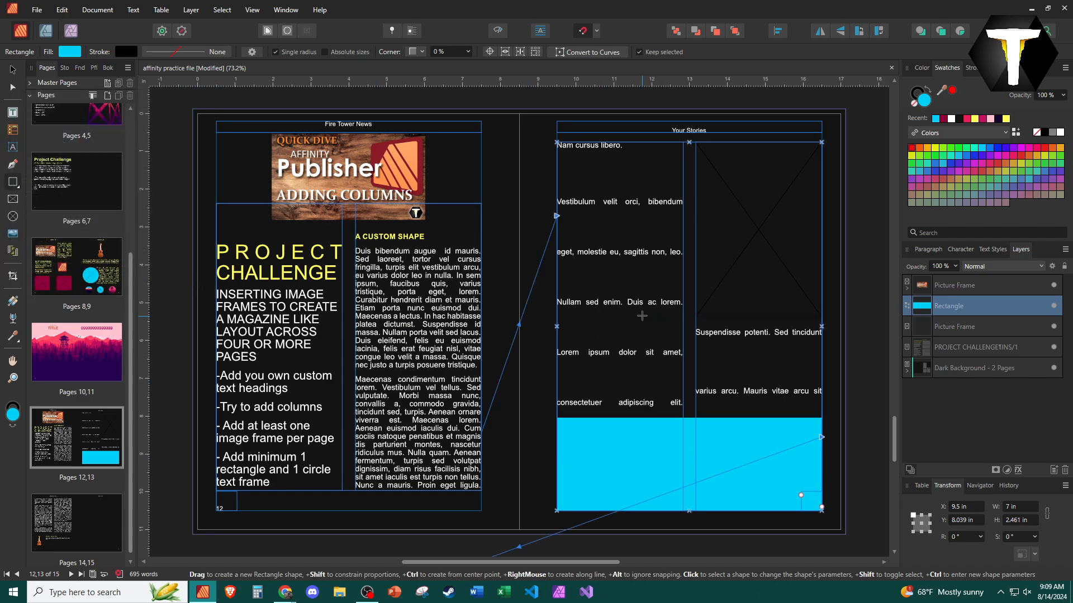
Start editing the Dark Background master detached on pages 12,13 and select page 13's two-column text frame
right_click(991, 371)
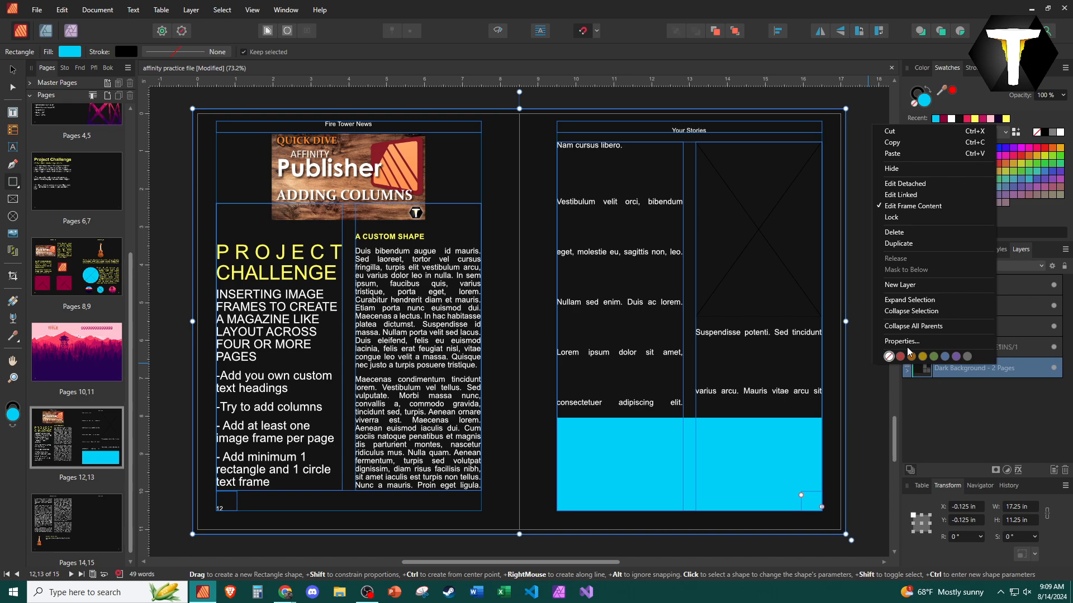
left_click(932, 191)
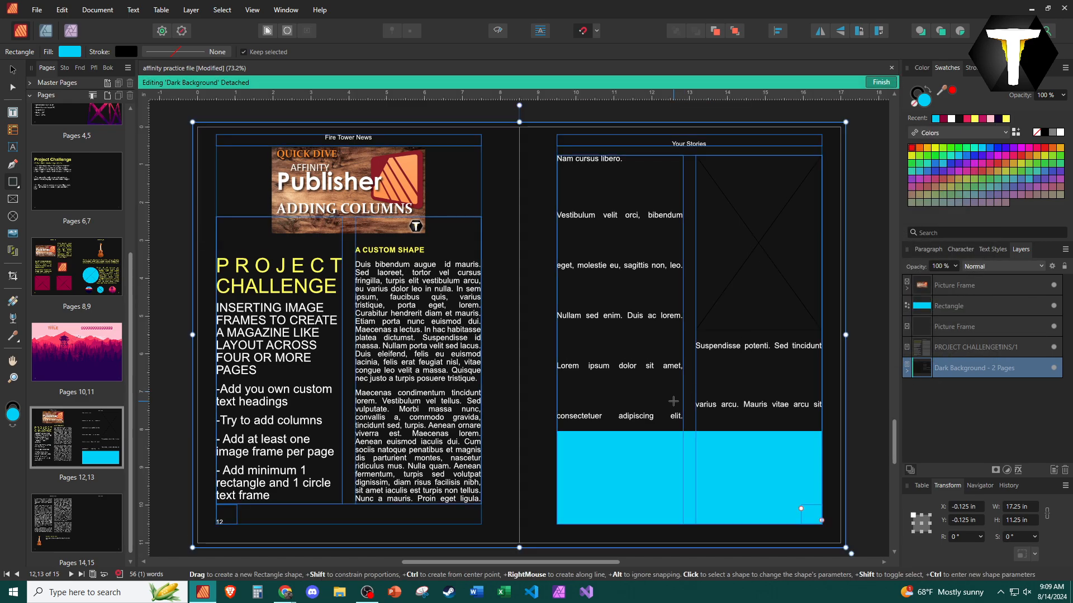
left_click(674, 401)
left_click(12, 112)
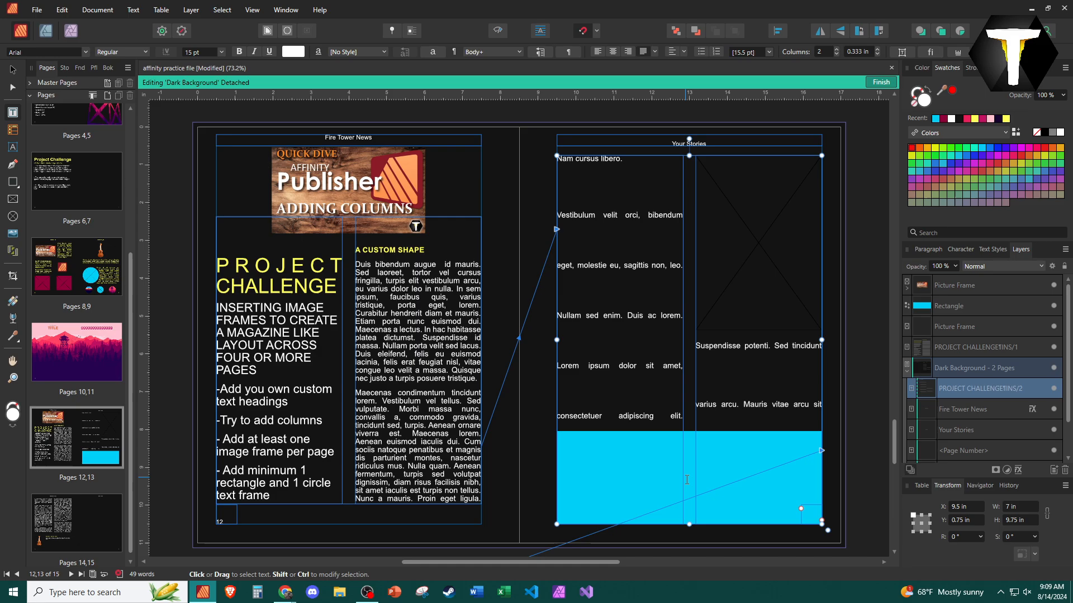
mouse_move(690, 525)
left_mouse_down()
mouse_move(689, 440)
mouse_move(689, 524)
left_mouse_up()
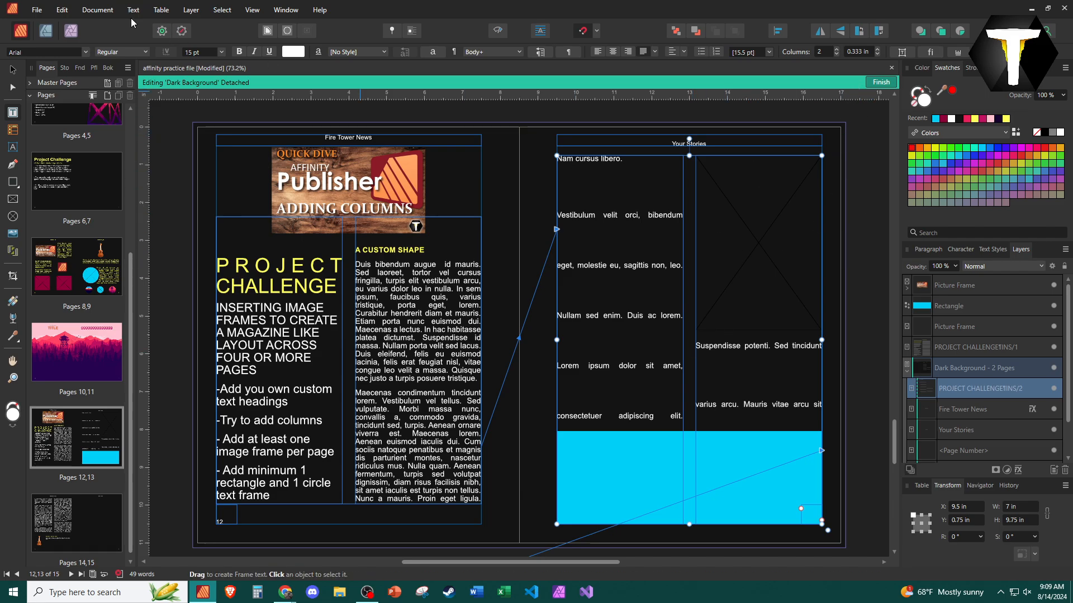
left_click(13, 70)
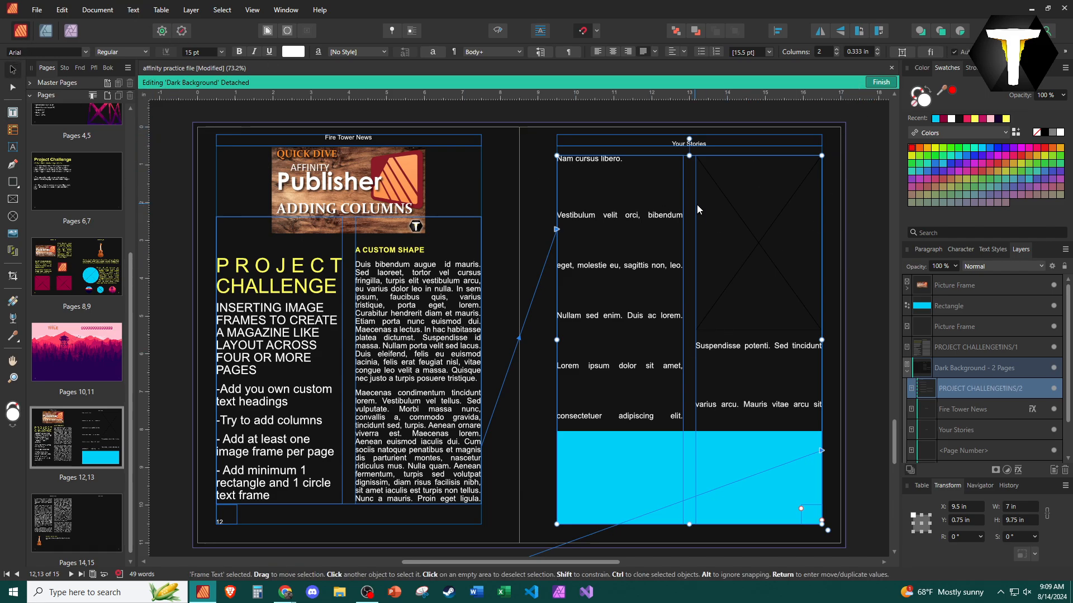
Set the left text wrap distance of page 13's empty picture frame to 0.15 in
left_click(697, 206)
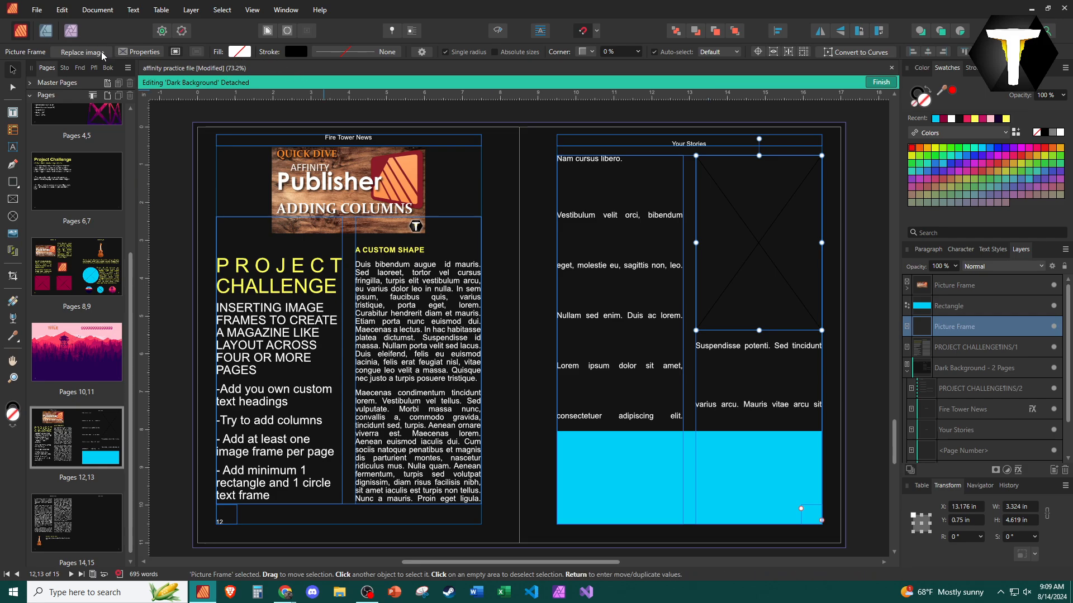
left_click(268, 31)
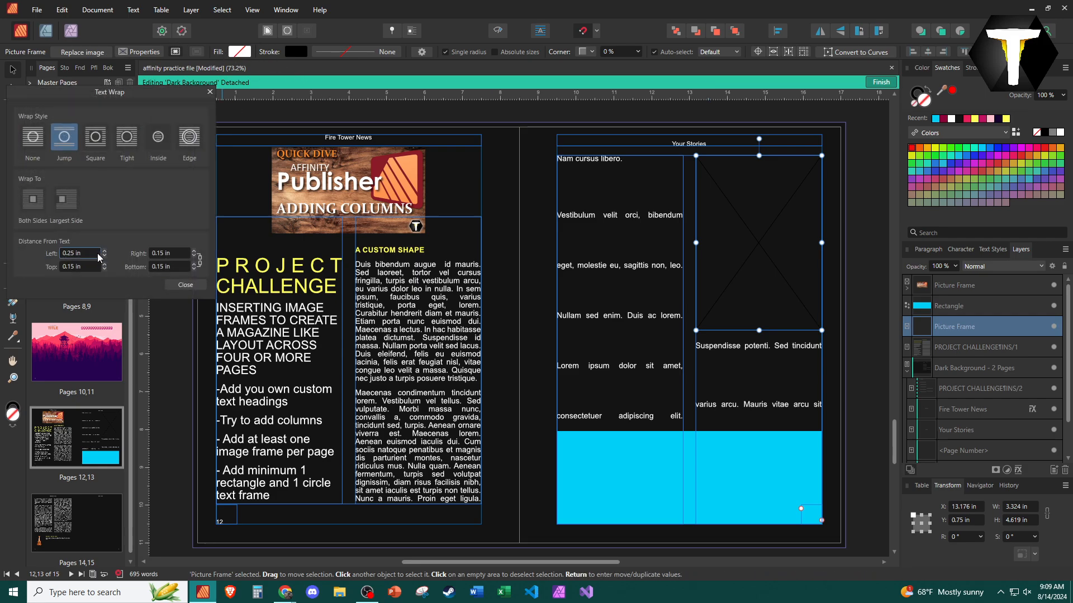
left_click(90, 253)
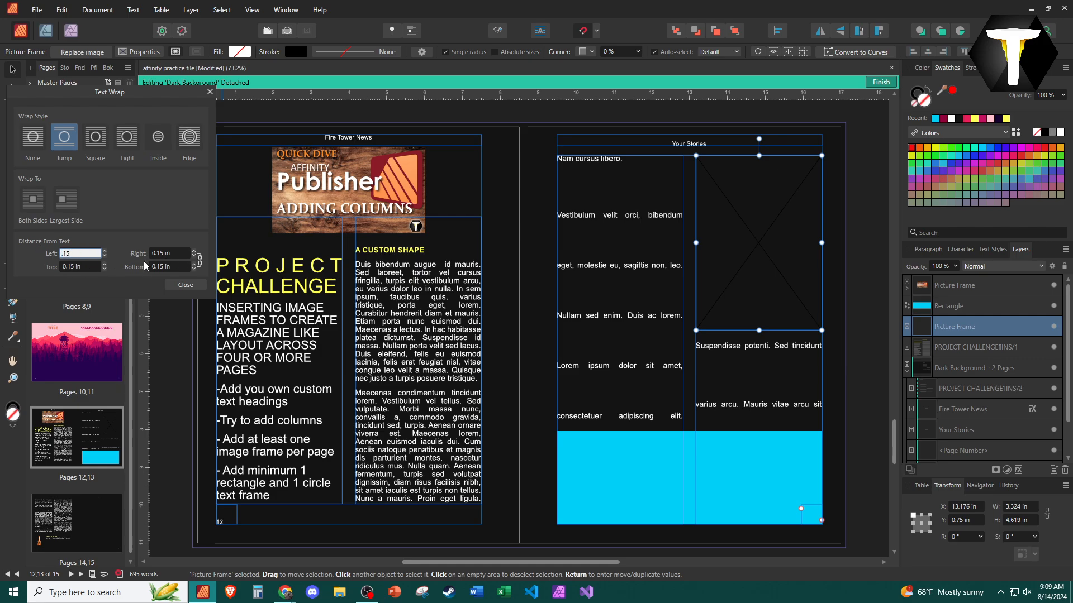
left_click(182, 286)
left_click(571, 284)
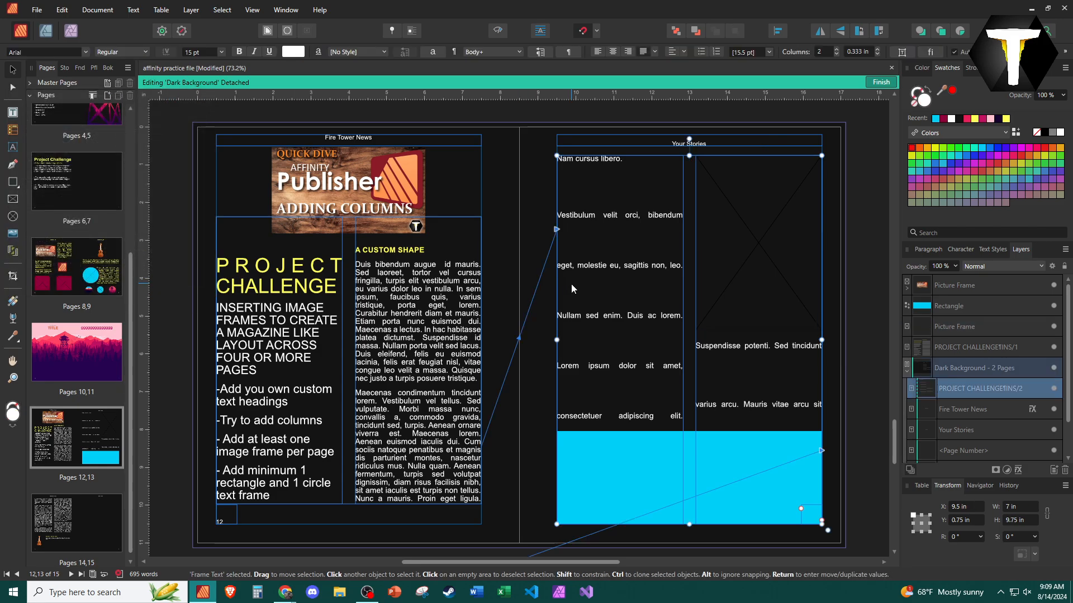
left_click(730, 268)
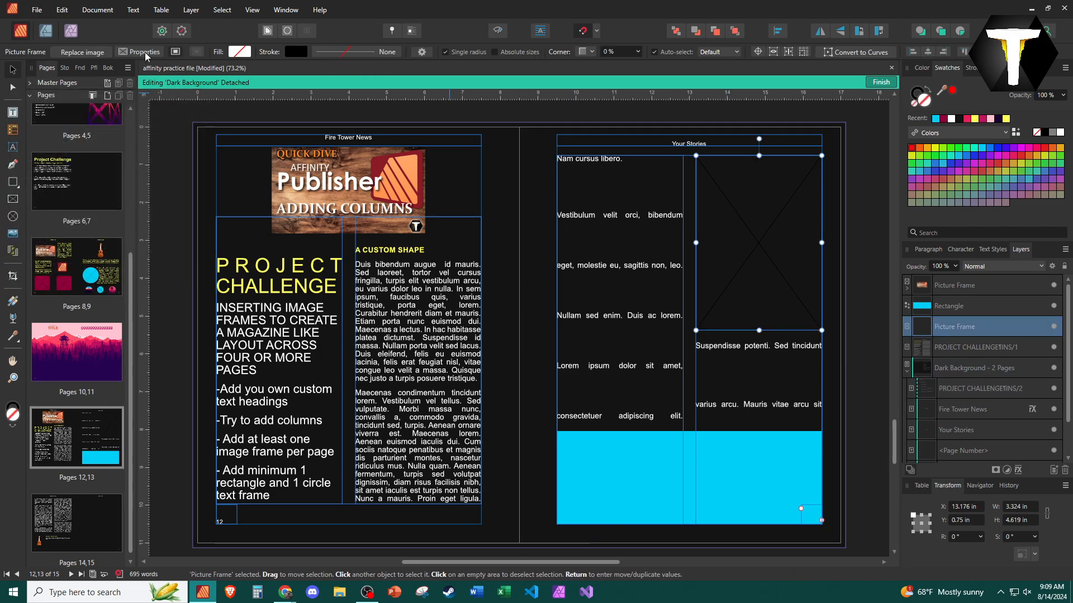
Change the text wrap style of page 13's empty picture frame to Tight
left_click(267, 30)
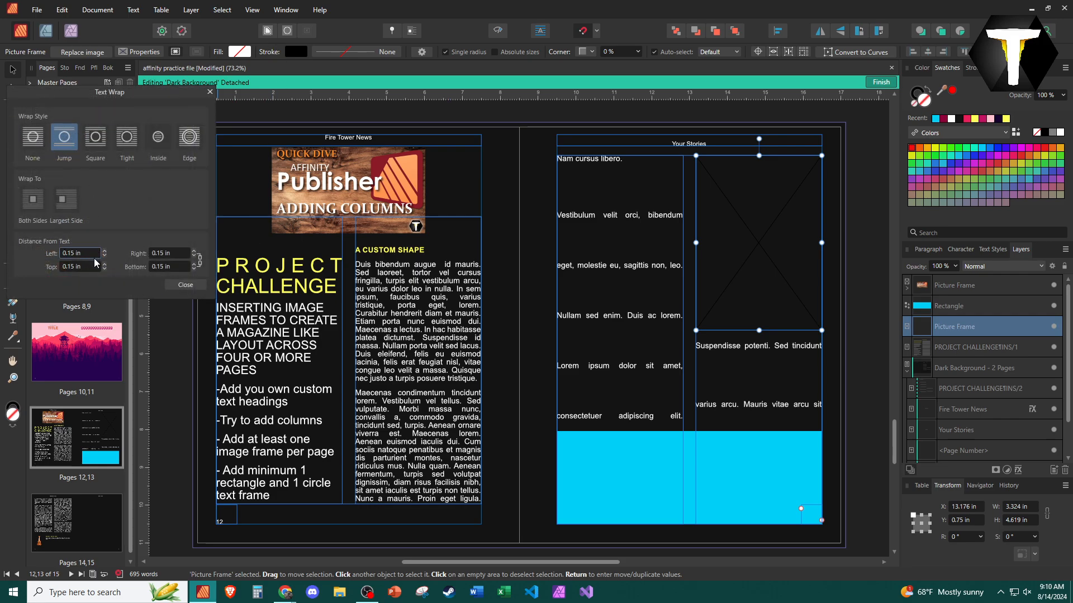
left_click(127, 137)
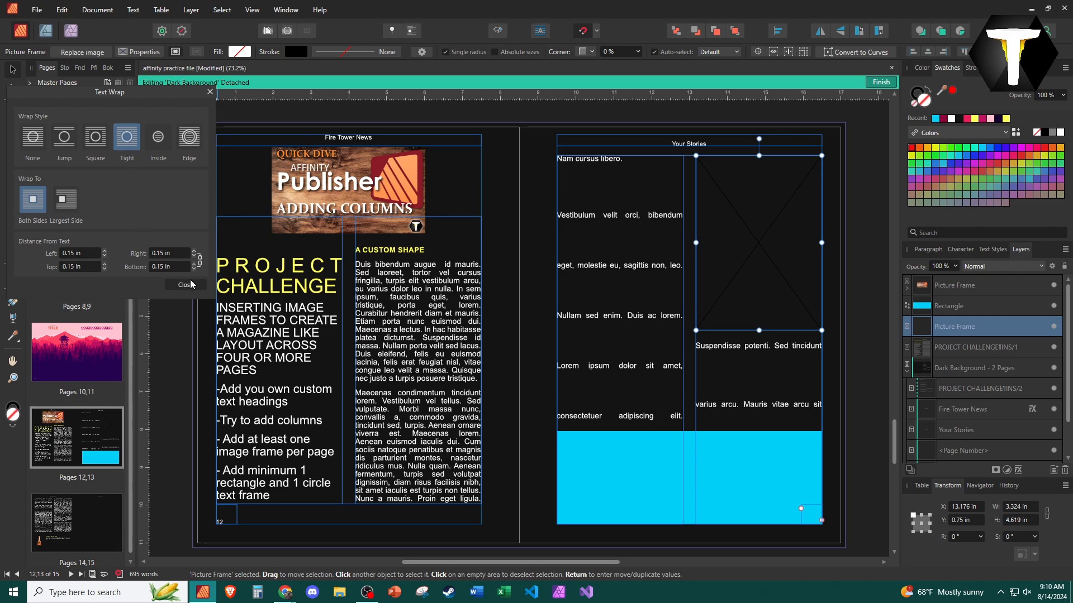
left_click(190, 285)
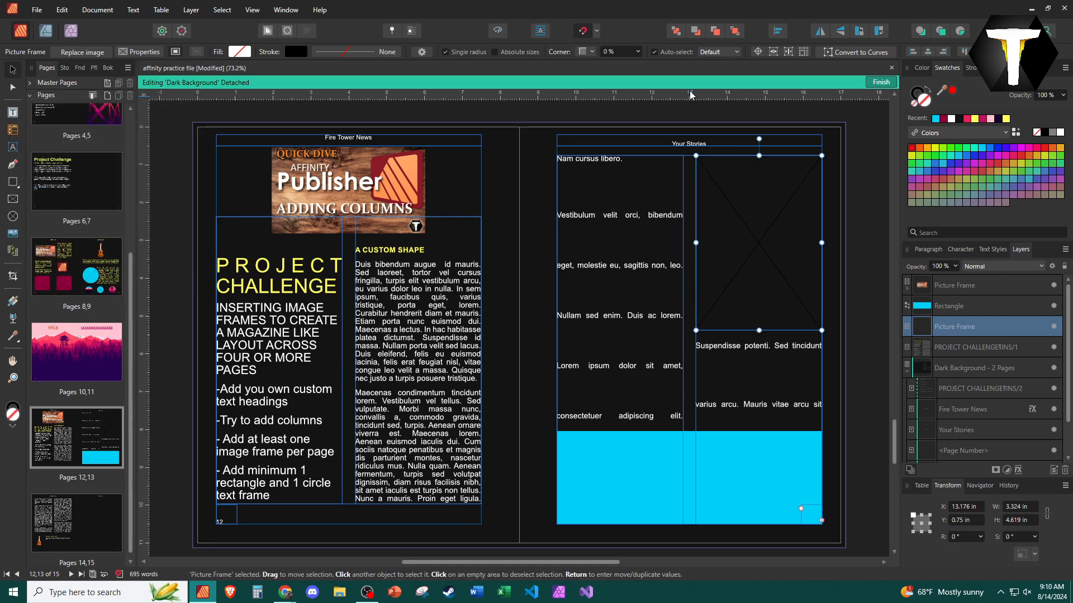
Shorten page 13's two-column text frame to about 7.29 in high, ending at the upper edge of the blue rectangle
left_click(729, 467)
left_click(630, 368)
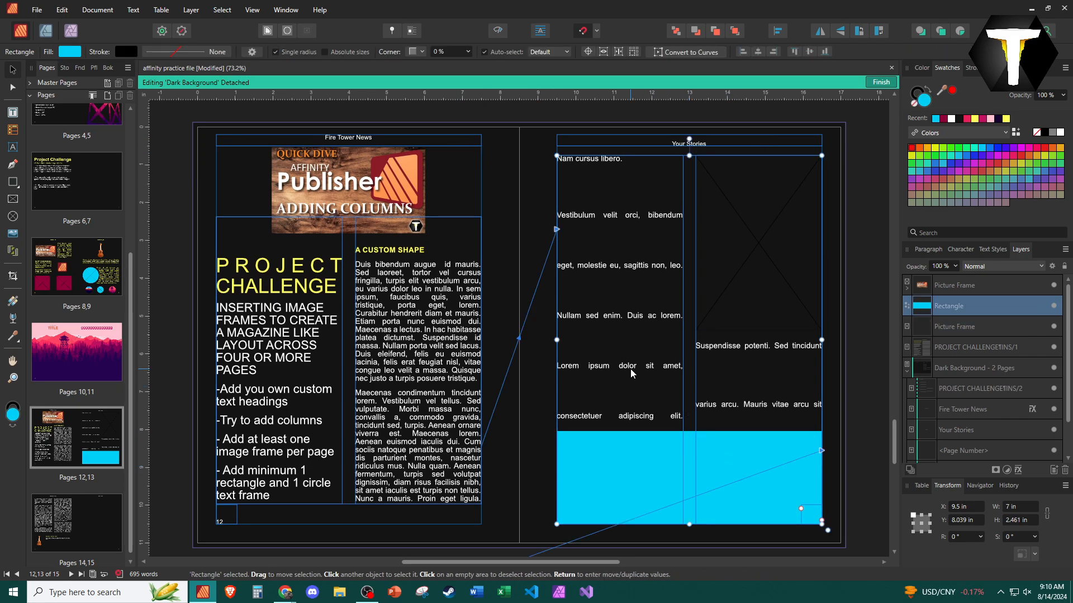
left_click_drag(686, 524, 685, 431)
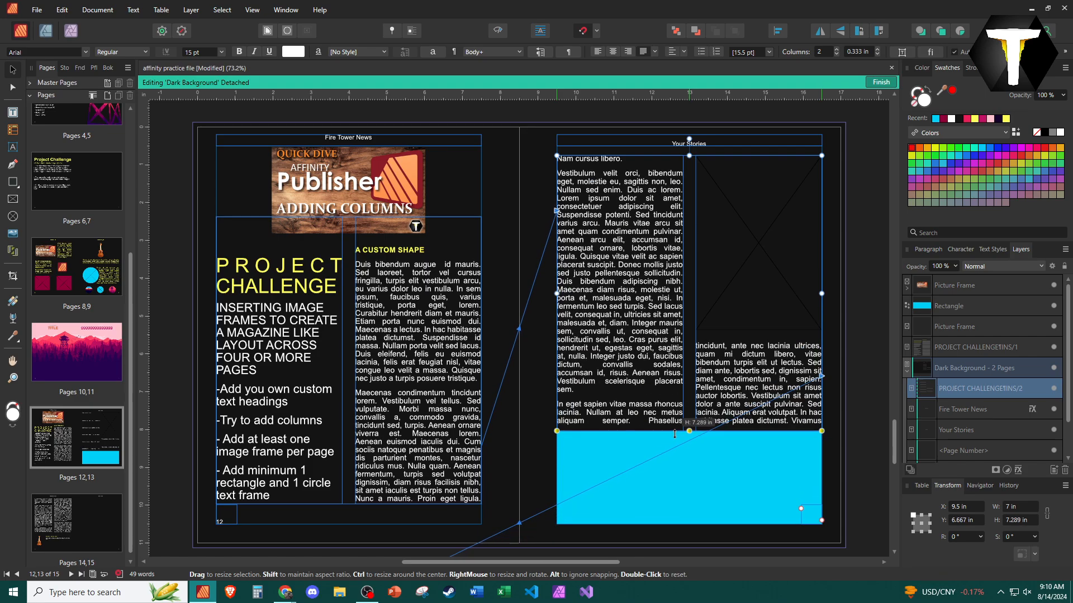
left_click(682, 475)
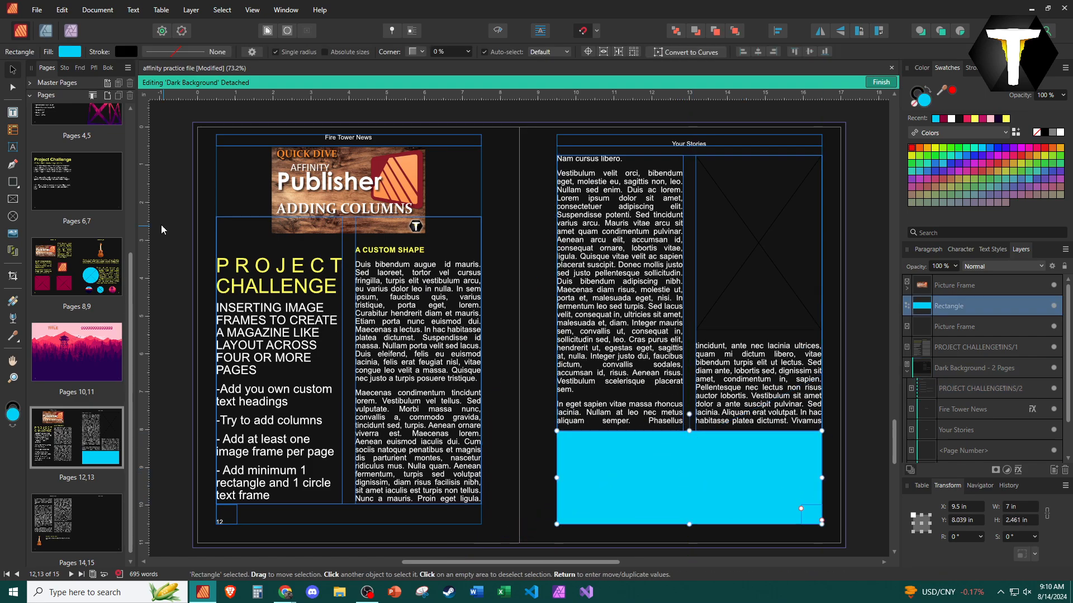
Draw a pie shape about 1.82 in across near the left end of page 13's blue rectangle
left_click(9, 189)
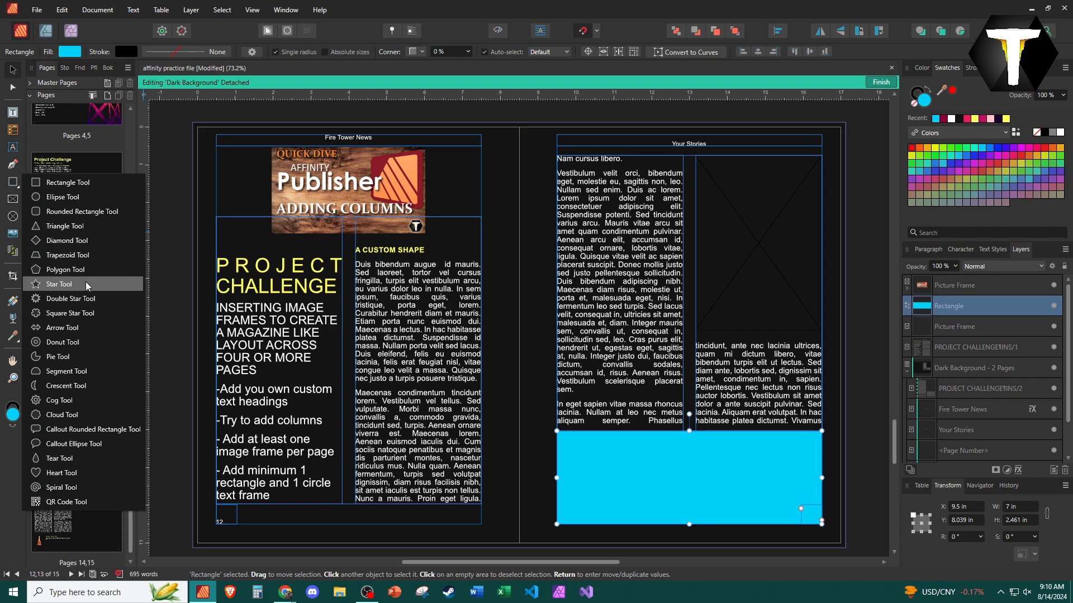
left_click(59, 356)
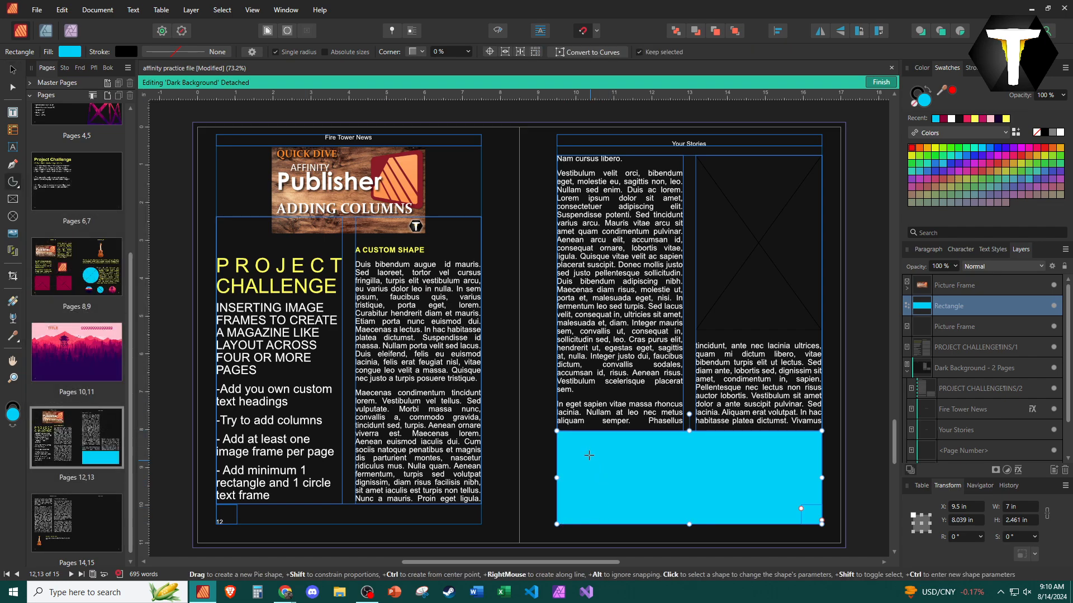
left_click_drag(587, 447, 655, 516)
left_click_drag(600, 453, 625, 510)
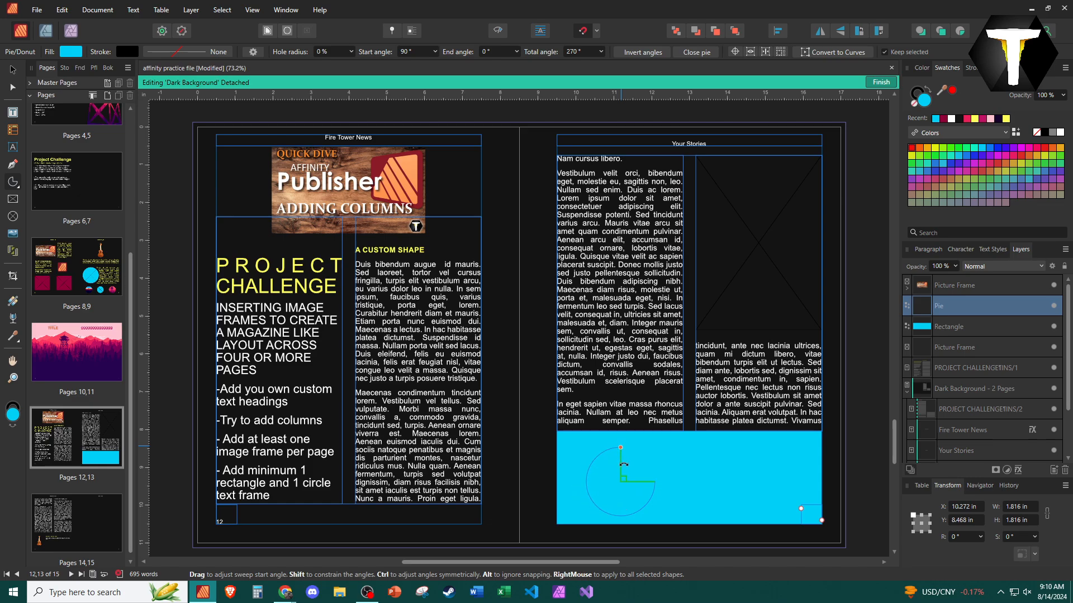
Fill the pie shape with yellow-green (R 193, G 234, B 0) and rotate it to about -36.3° so its opening faces right
left_click(81, 52)
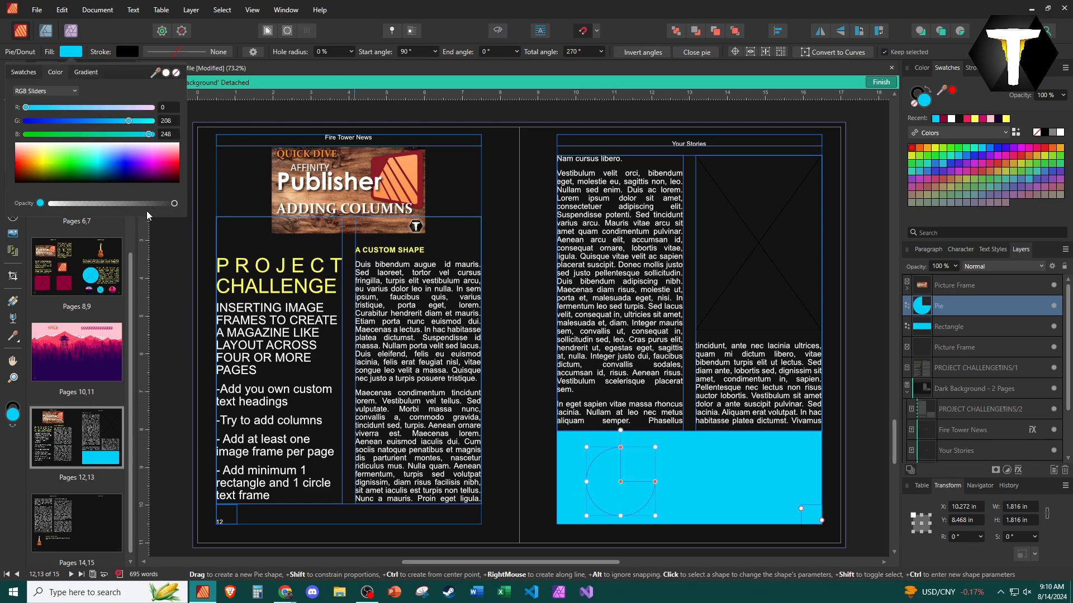
left_click(48, 164)
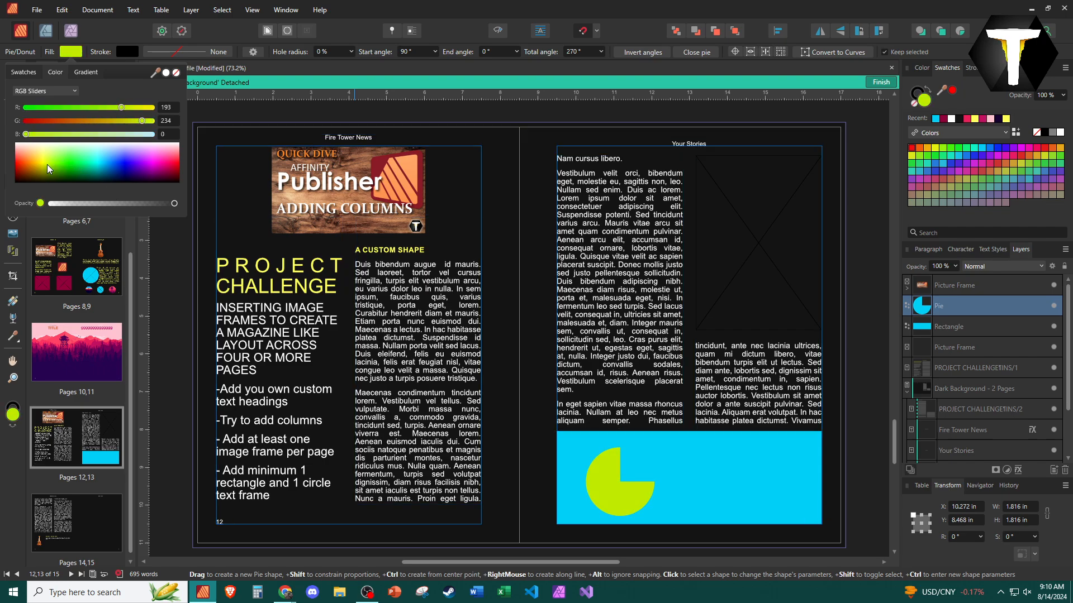
left_click(864, 367)
left_click(605, 478)
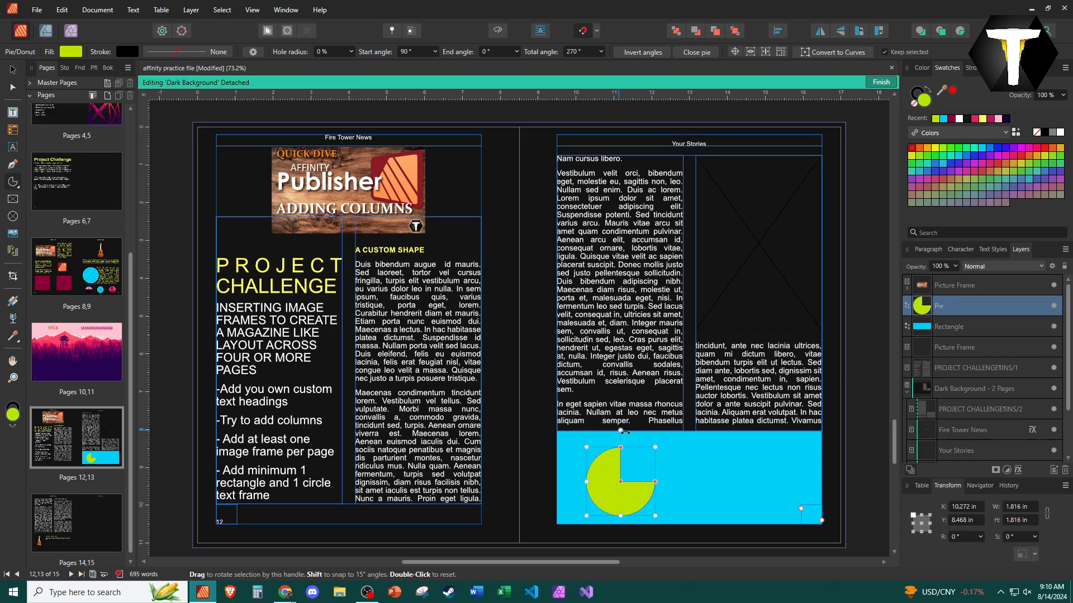
left_click_drag(621, 430, 689, 454)
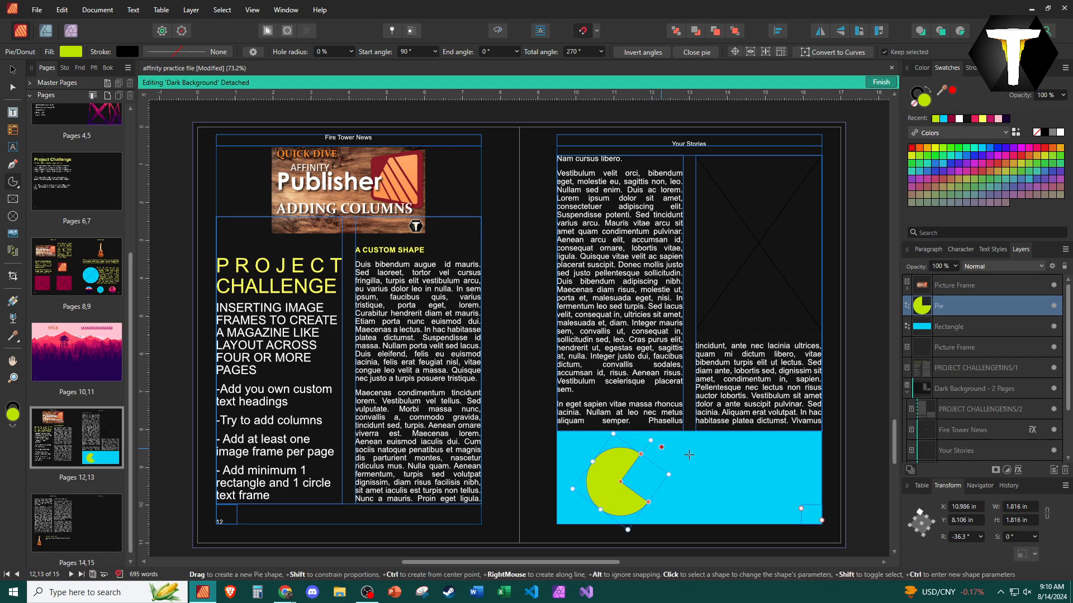
left_click(877, 464)
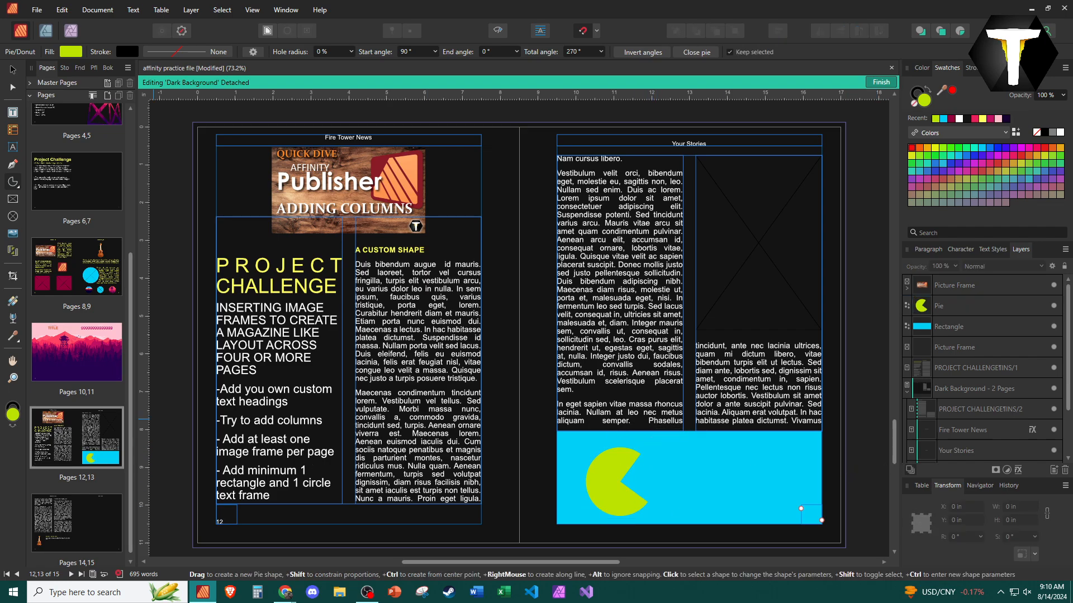
Place the Affinity Publisher 03 TEXT WRAPPING cover image in page 13's empty picture frame and enlarge it to fill the frame
key("alt+Tab")
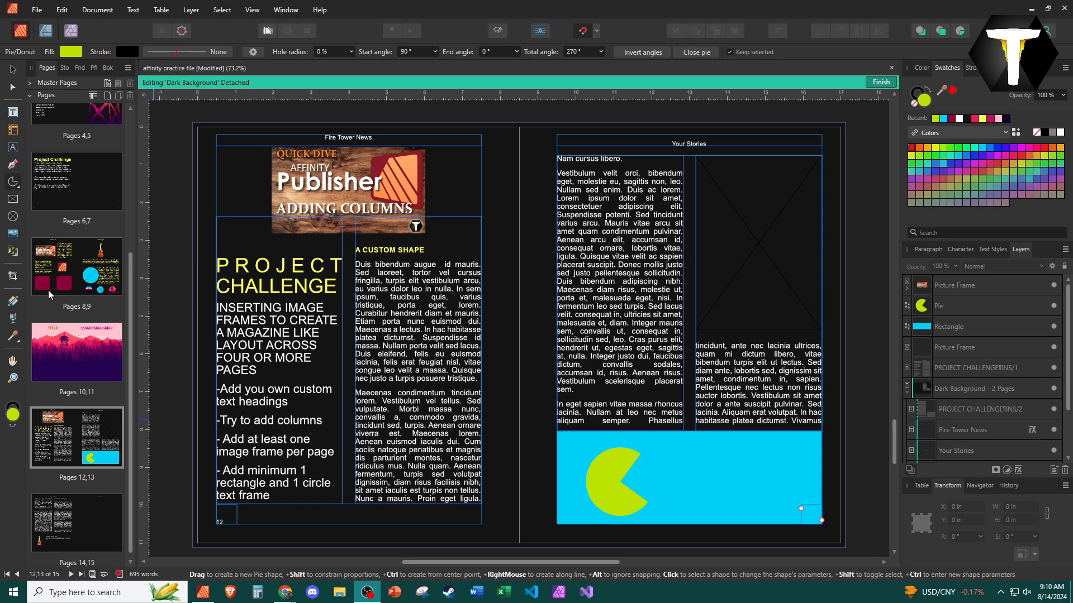
left_click(54, 429)
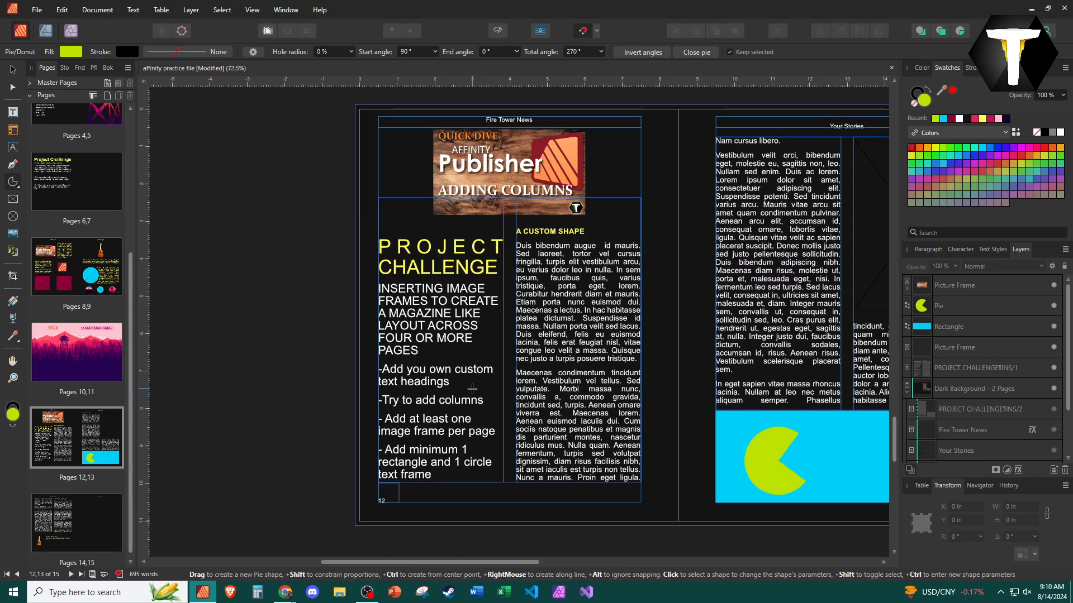
scroll(472, 388, "down", 4)
scroll(582, 370, "down", 4)
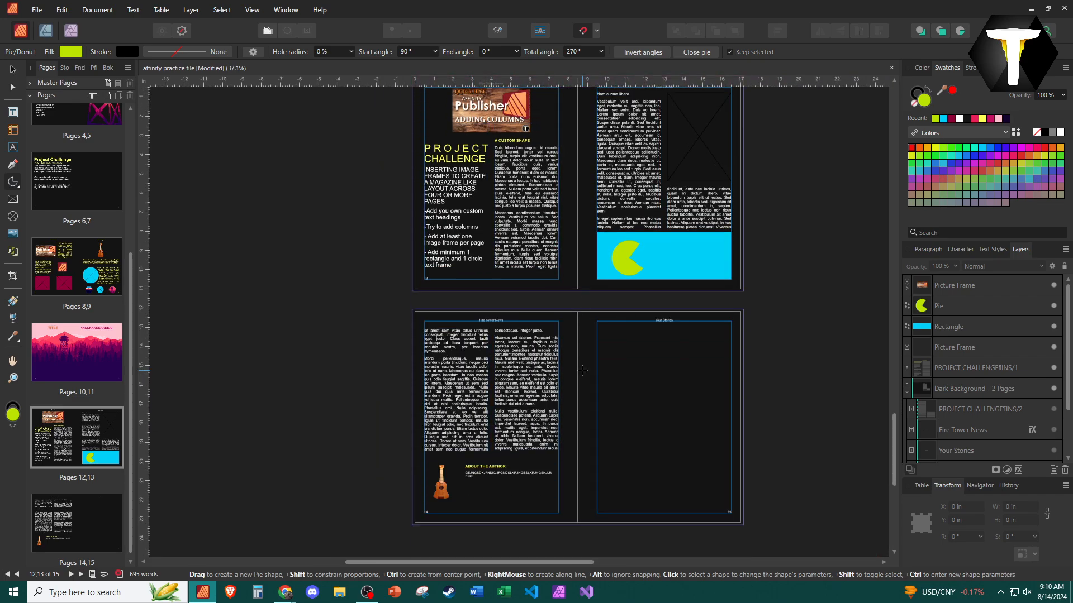
scroll(732, 349, "up", 1)
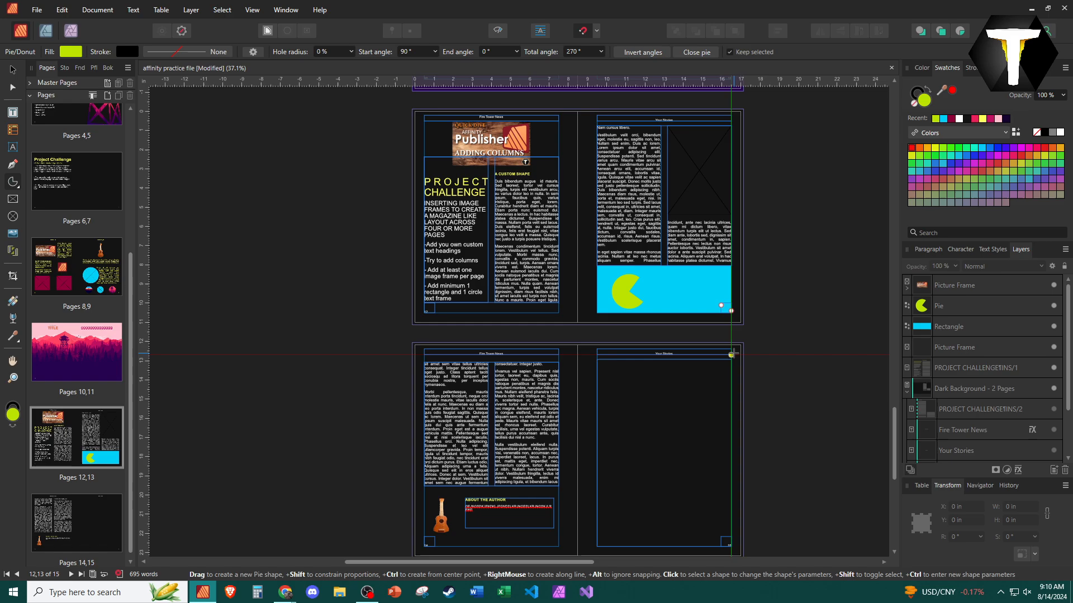
left_click(710, 192)
left_click(70, 52)
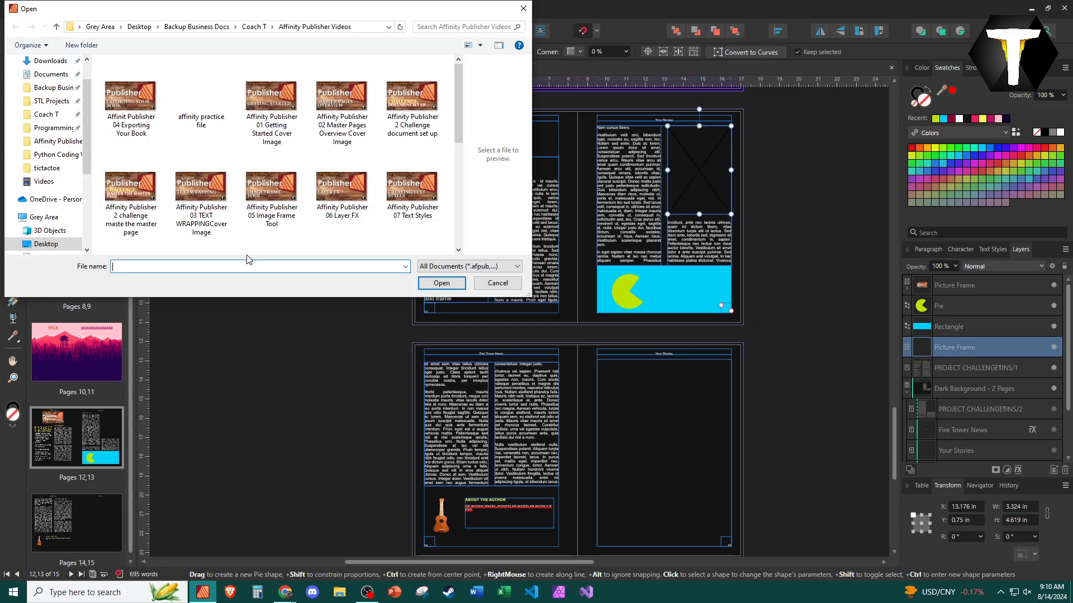
left_click(213, 200)
double_click(213, 200)
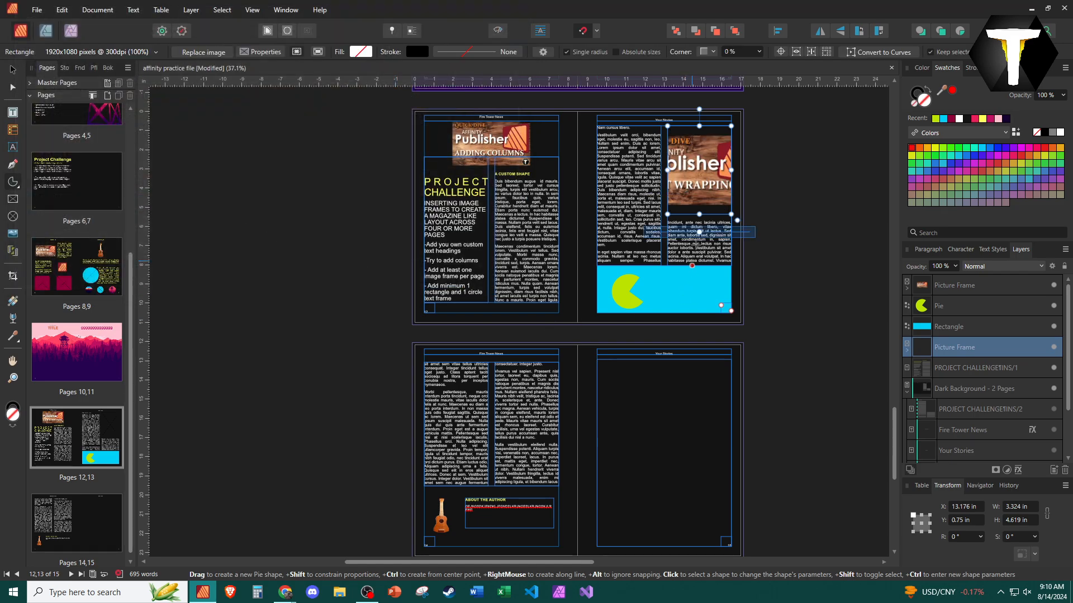
left_click_drag(699, 232, 729, 233)
left_click(619, 479)
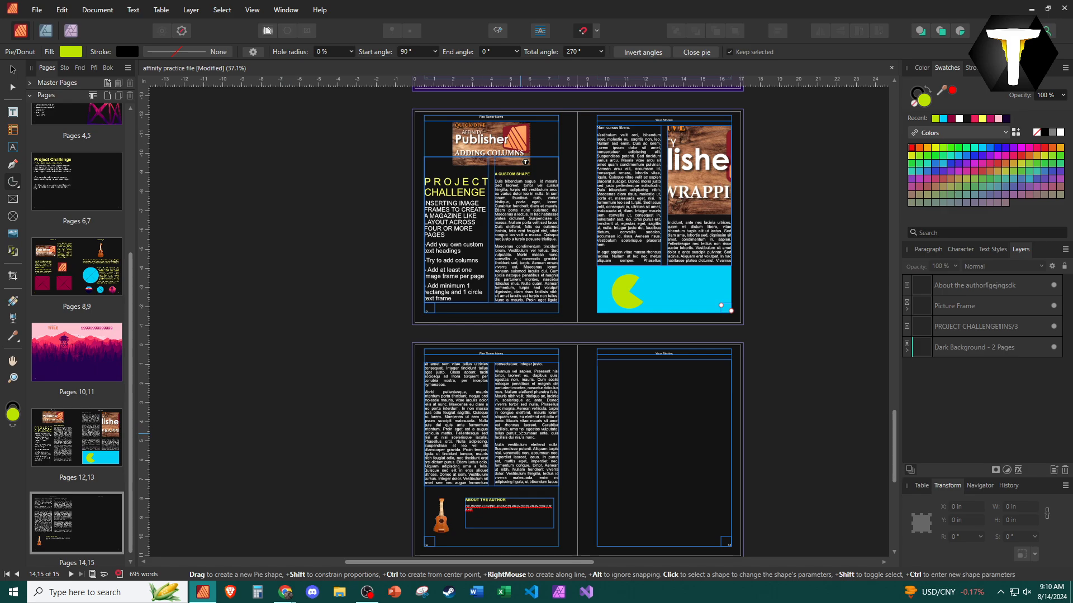
Turn on preview mode and review the layout of pages 12 to 15
scroll(520, 431, "down", 1)
scroll(371, 378, "up", 2)
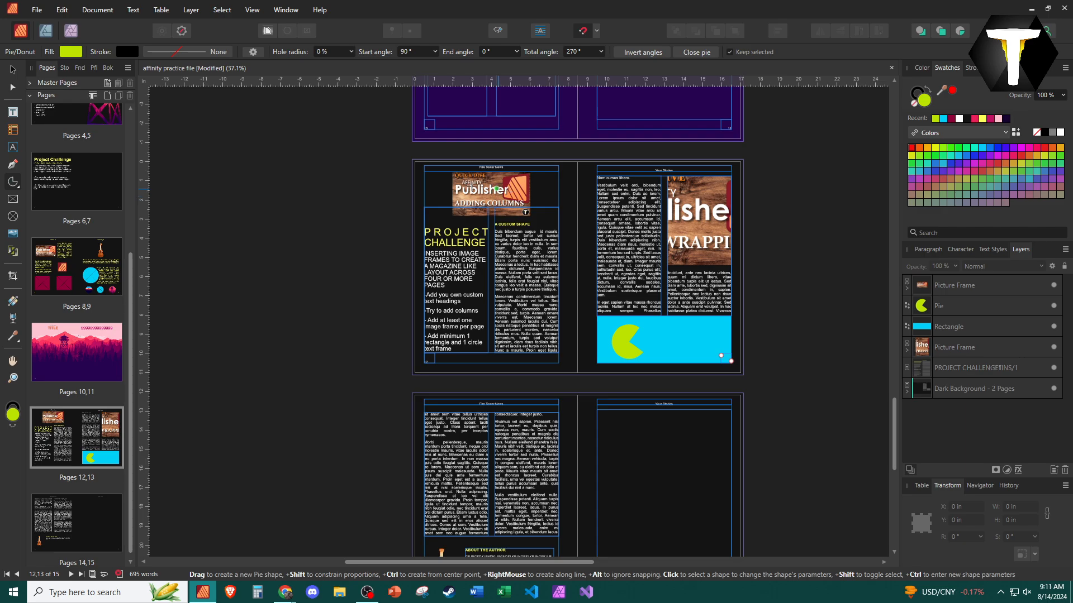
left_click(497, 32)
scroll(347, 376, "down", 2)
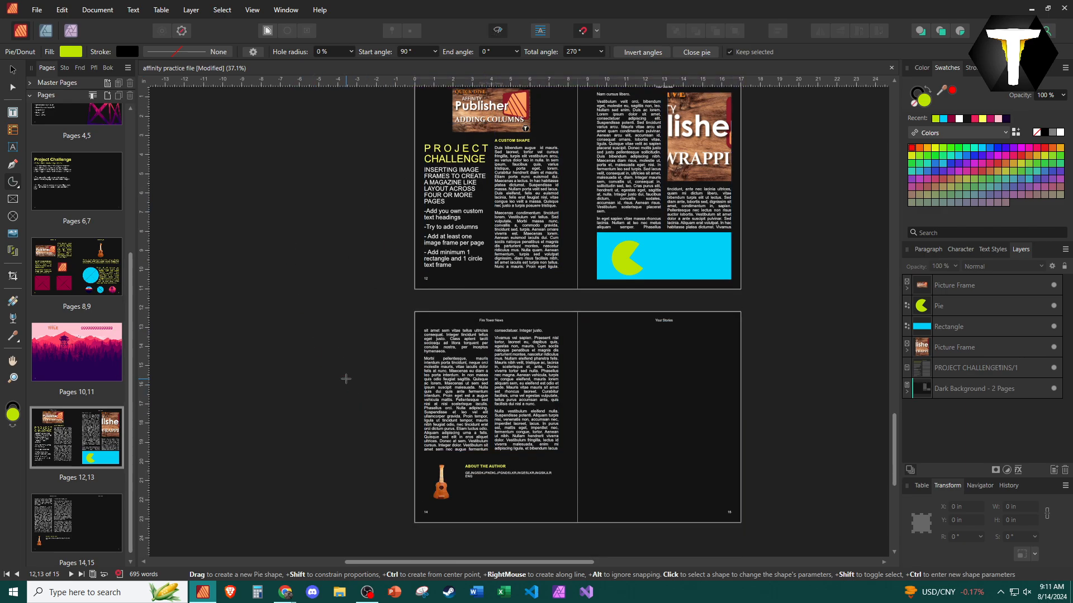
scroll(347, 376, "up", 1)
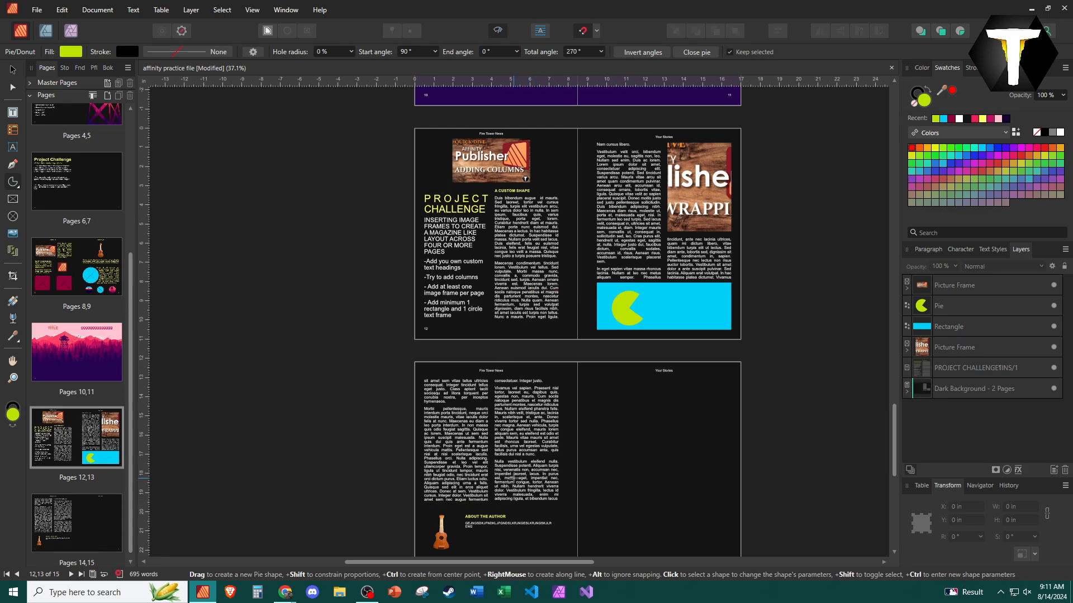
left_click(513, 478)
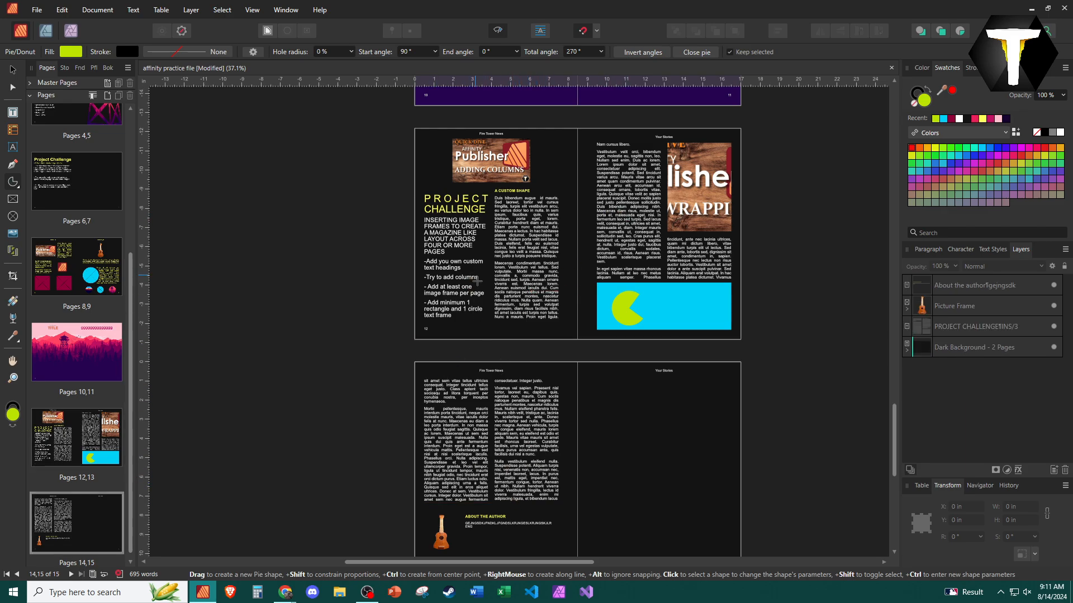
right_click(988, 358)
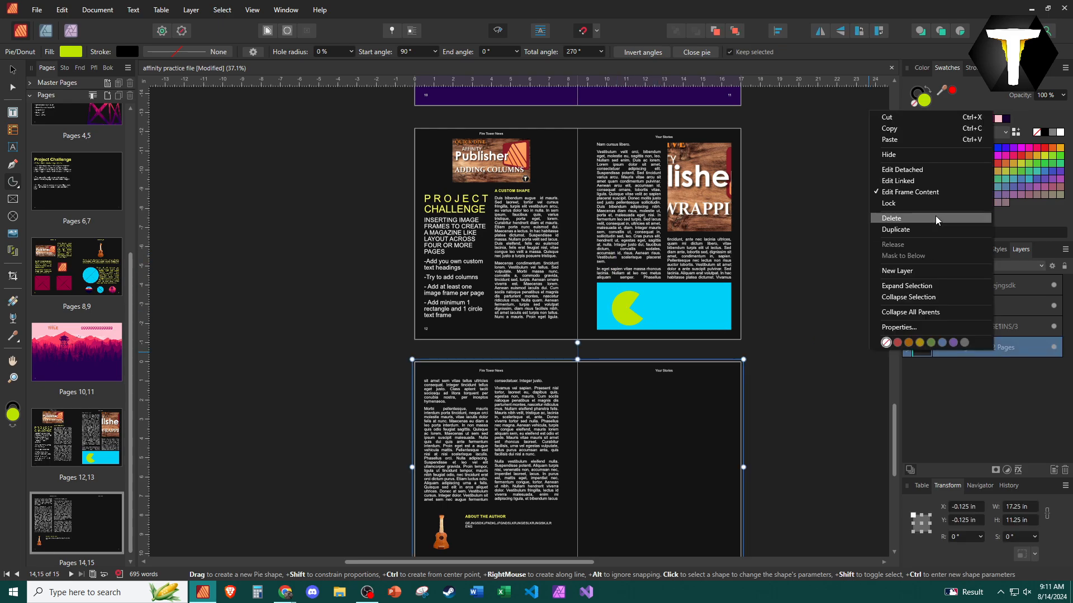
left_click(945, 174)
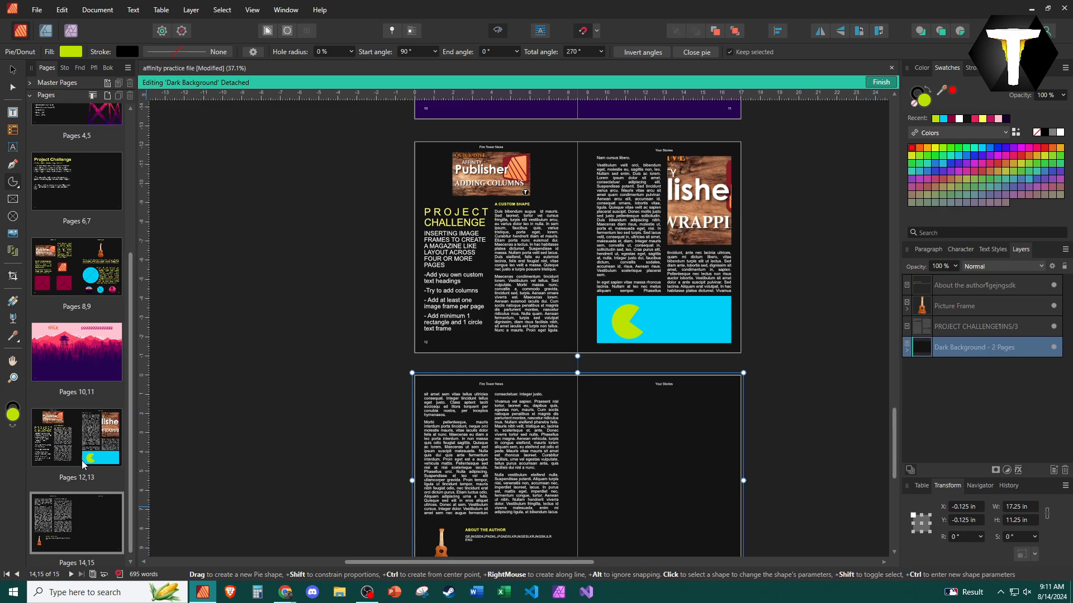
scroll(72, 364, "up", 3)
scroll(72, 359, "up", 1)
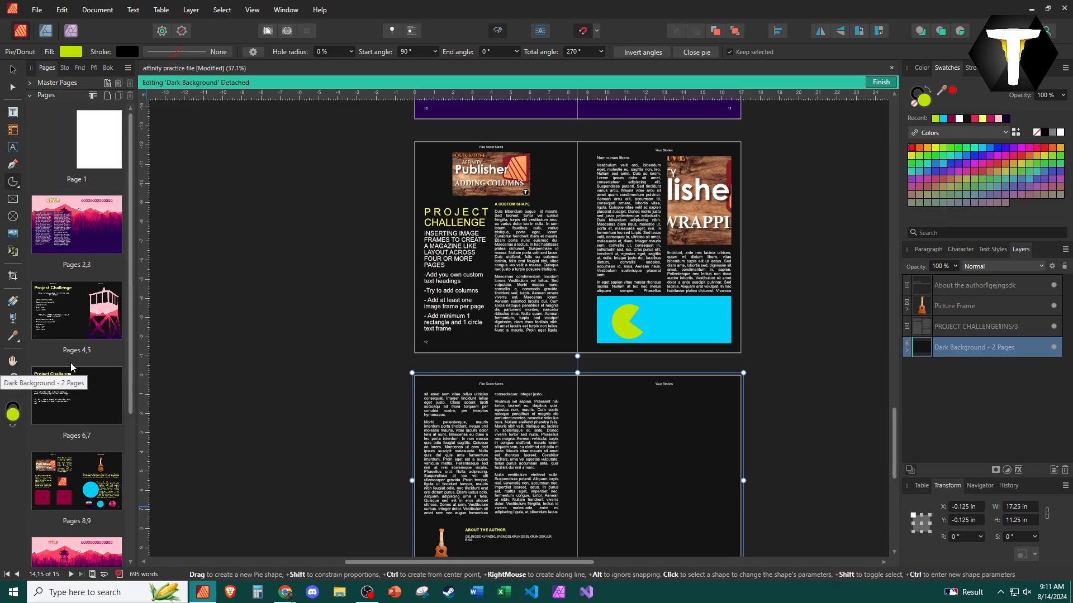
left_click(379, 332)
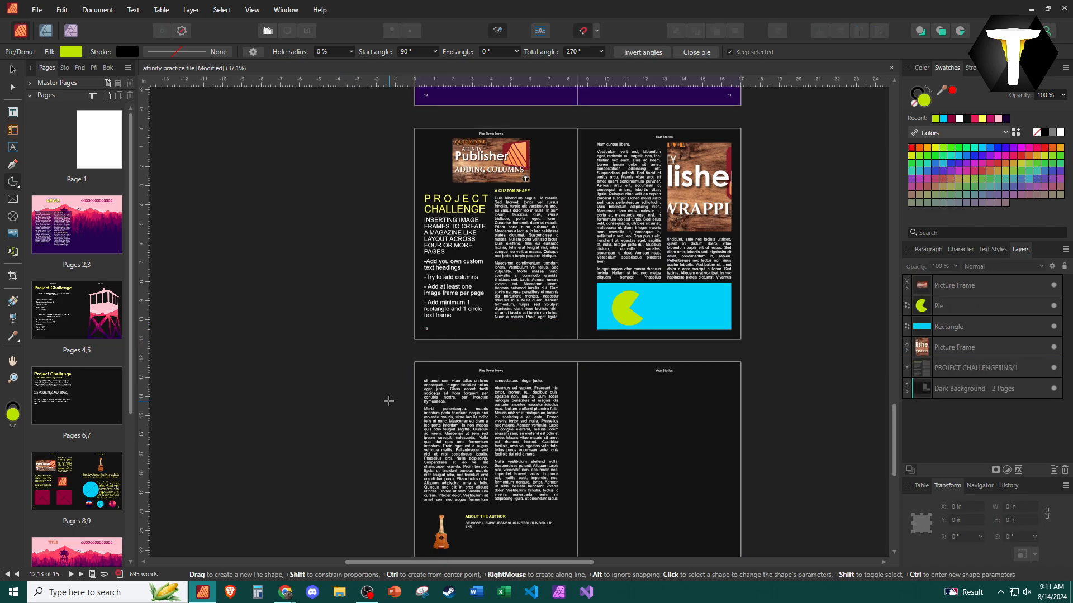
scroll(389, 402, "down", 3)
scroll(389, 401, "up", 2)
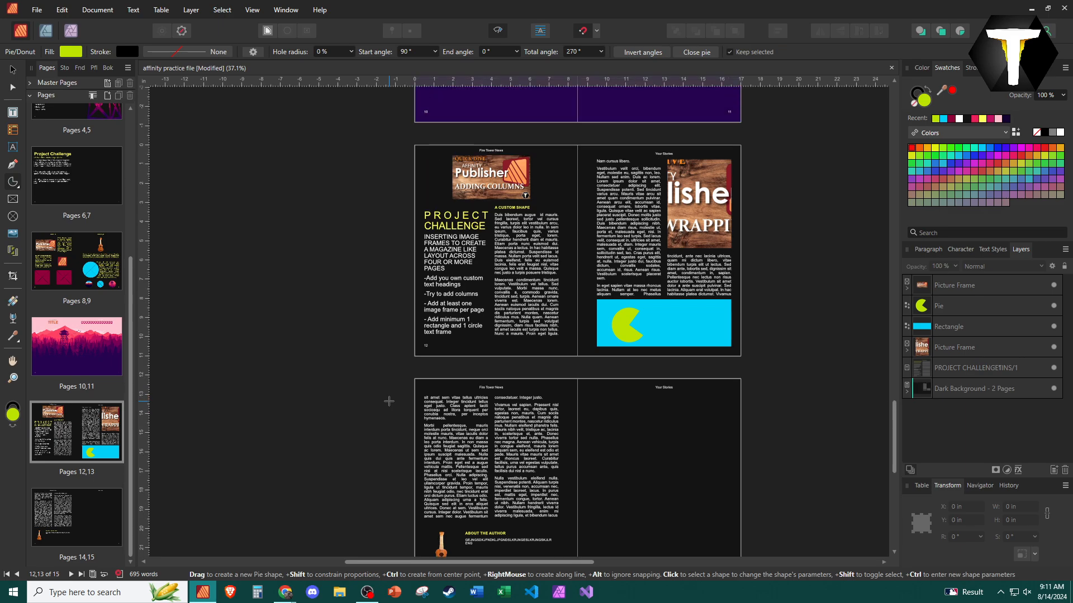